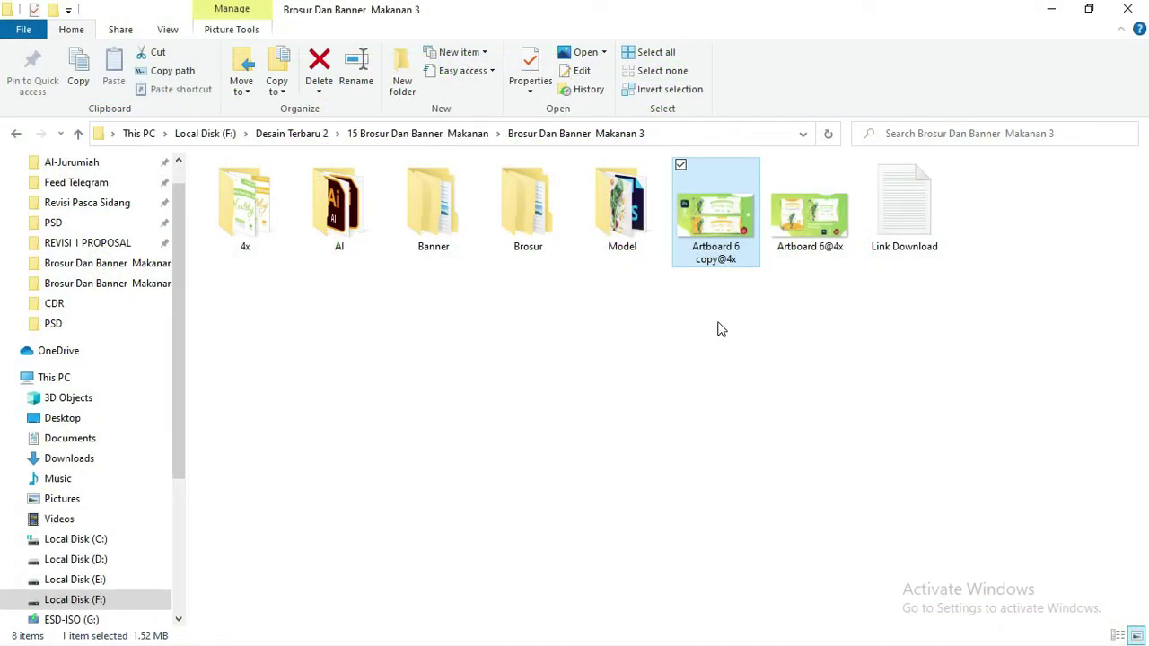
left_click(617, 303)
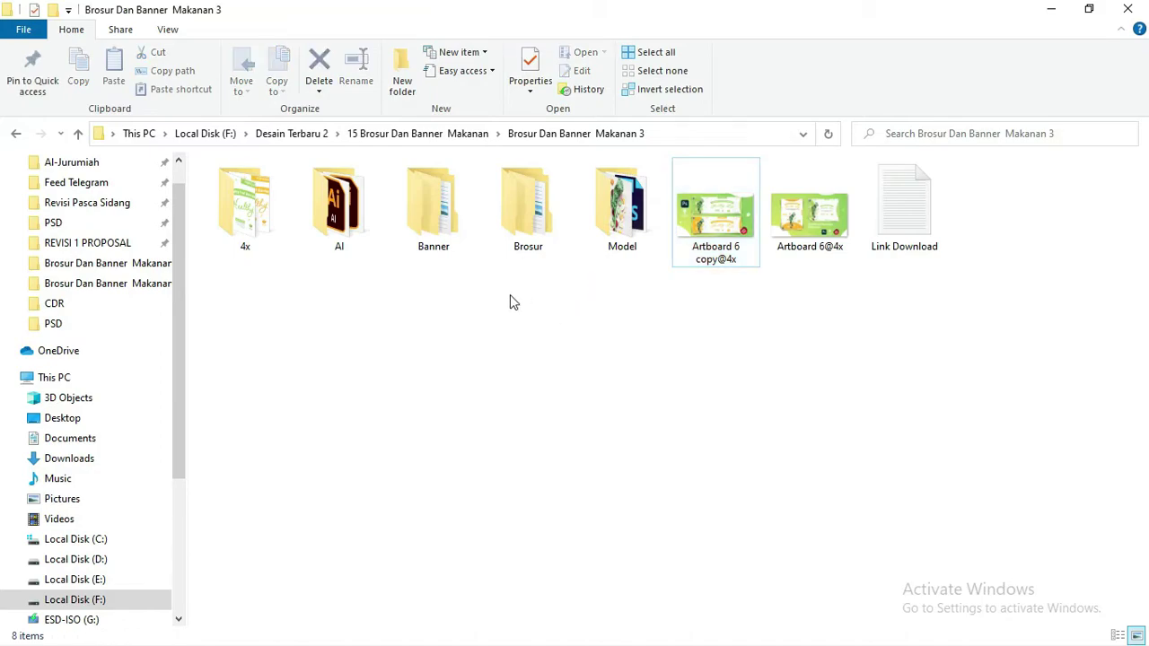
left_click_drag(421, 285, 638, 222)
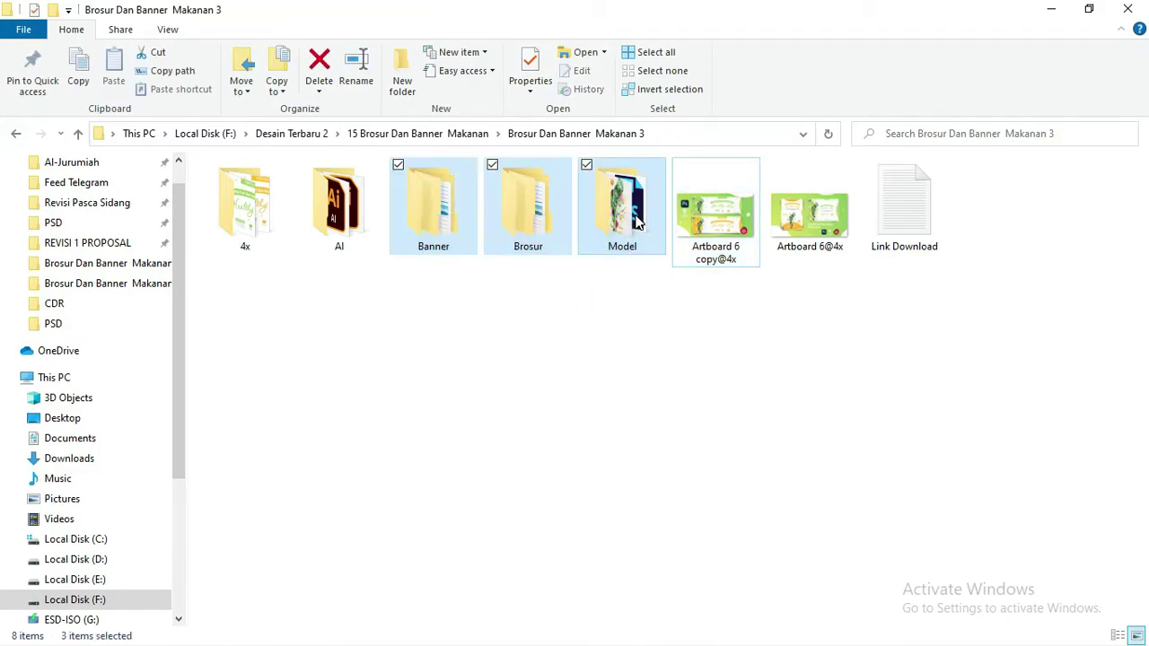
left_click(569, 318)
left_click(444, 216)
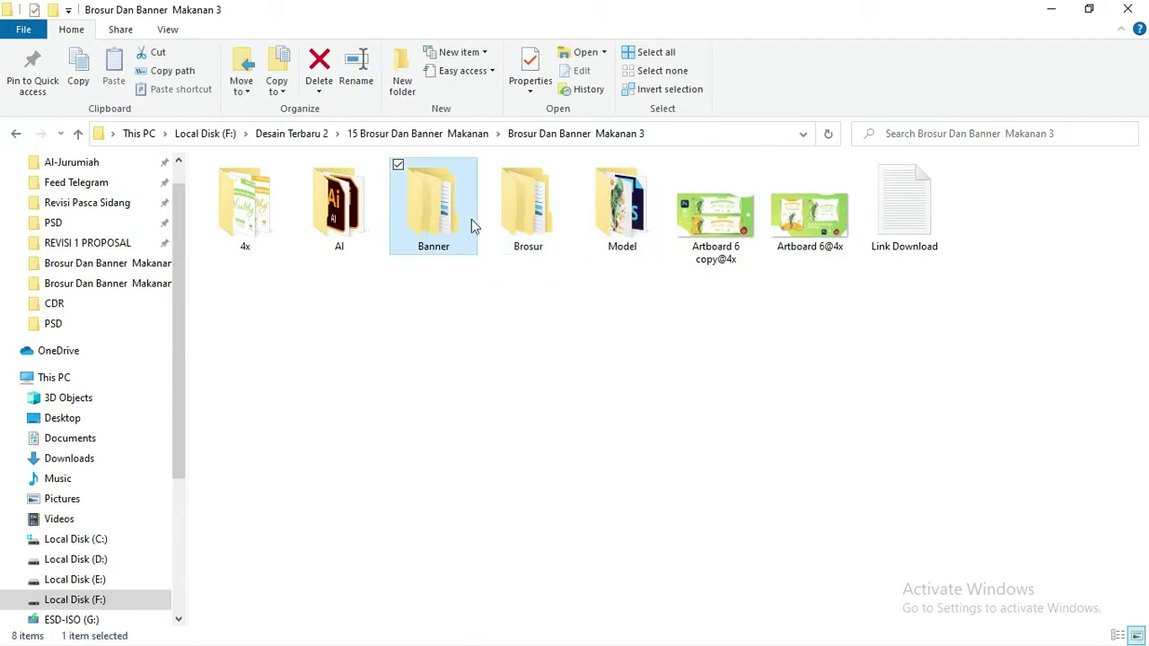
left_click(539, 200)
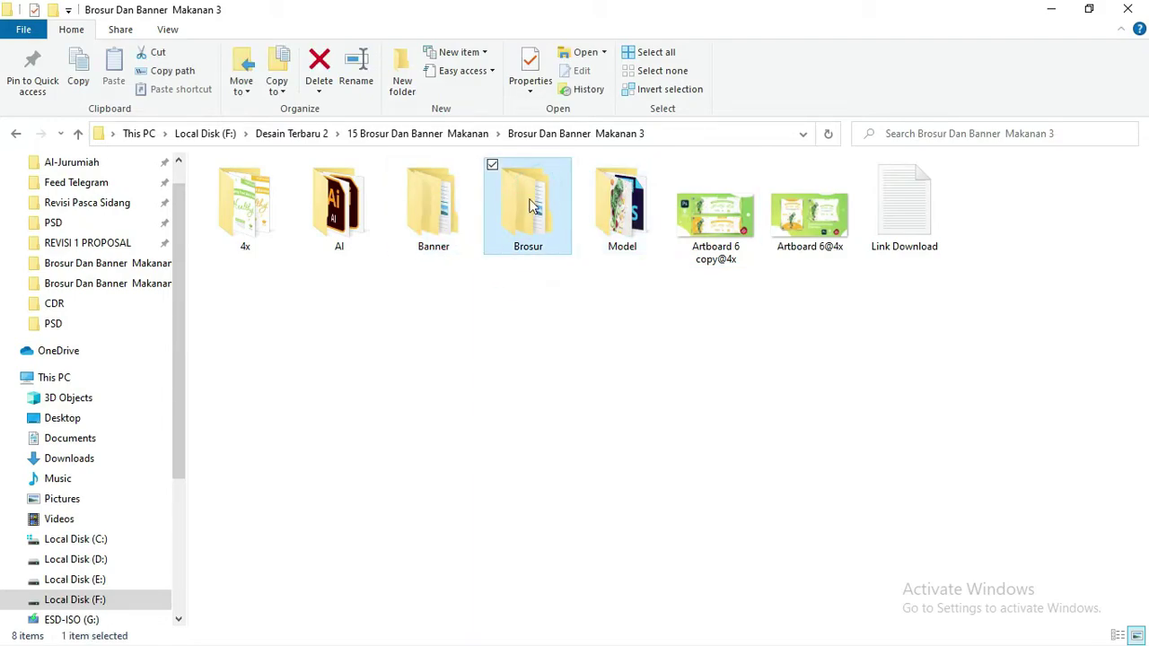
left_click_drag(638, 279, 436, 225)
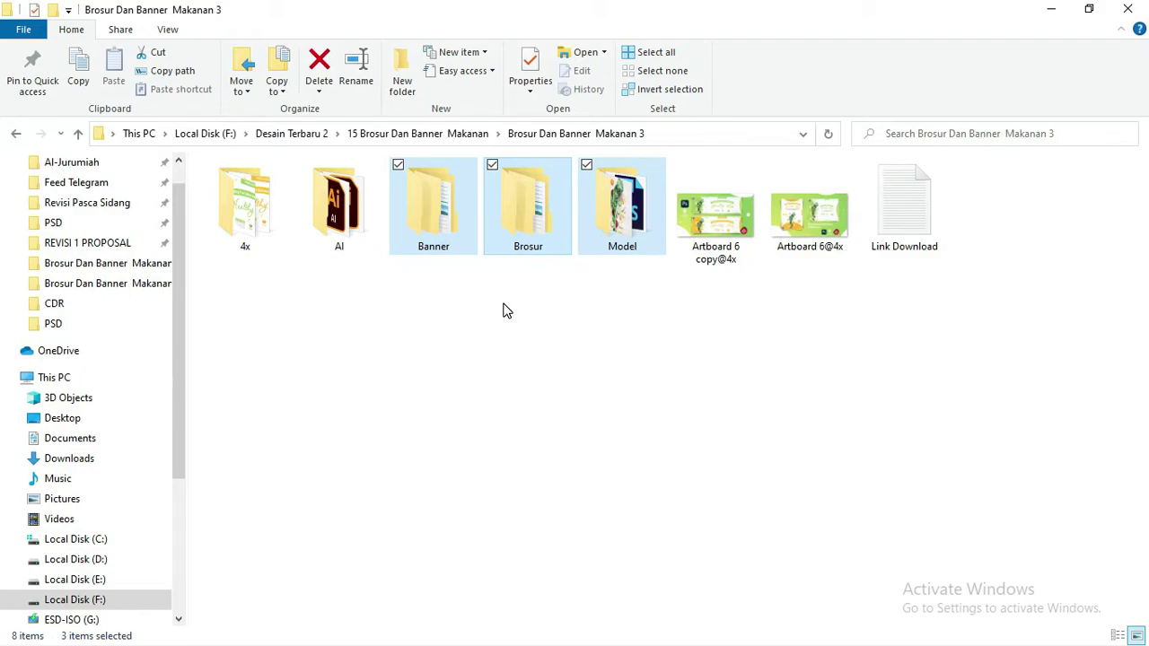
left_click(503, 302)
left_click(449, 189)
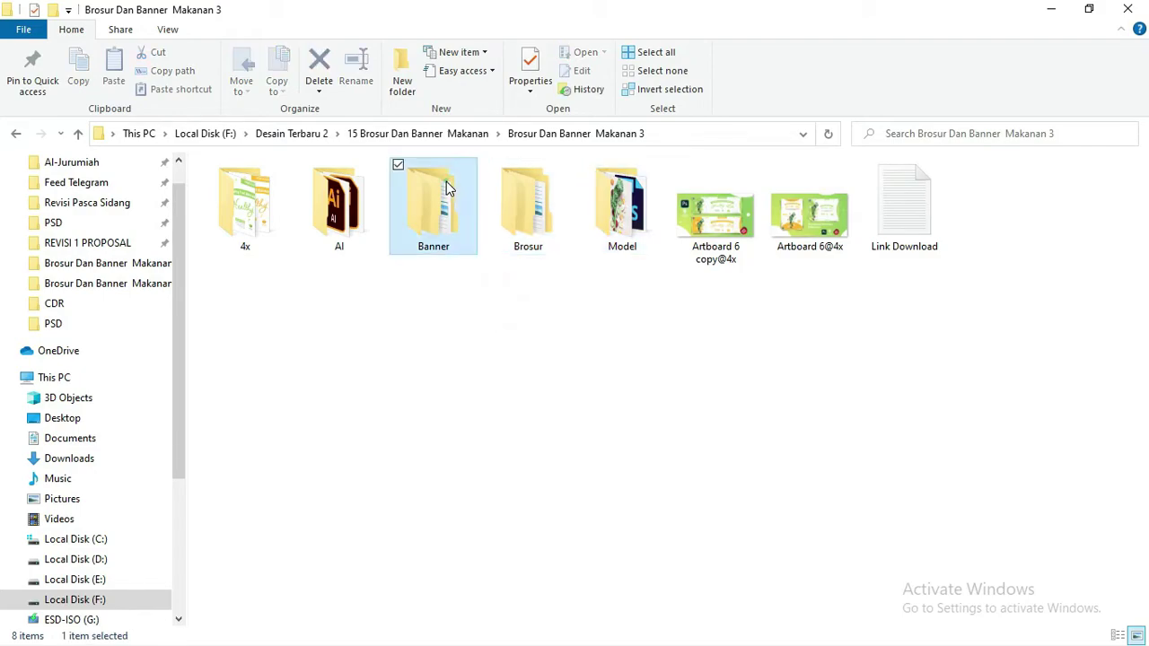
double_click(524, 181)
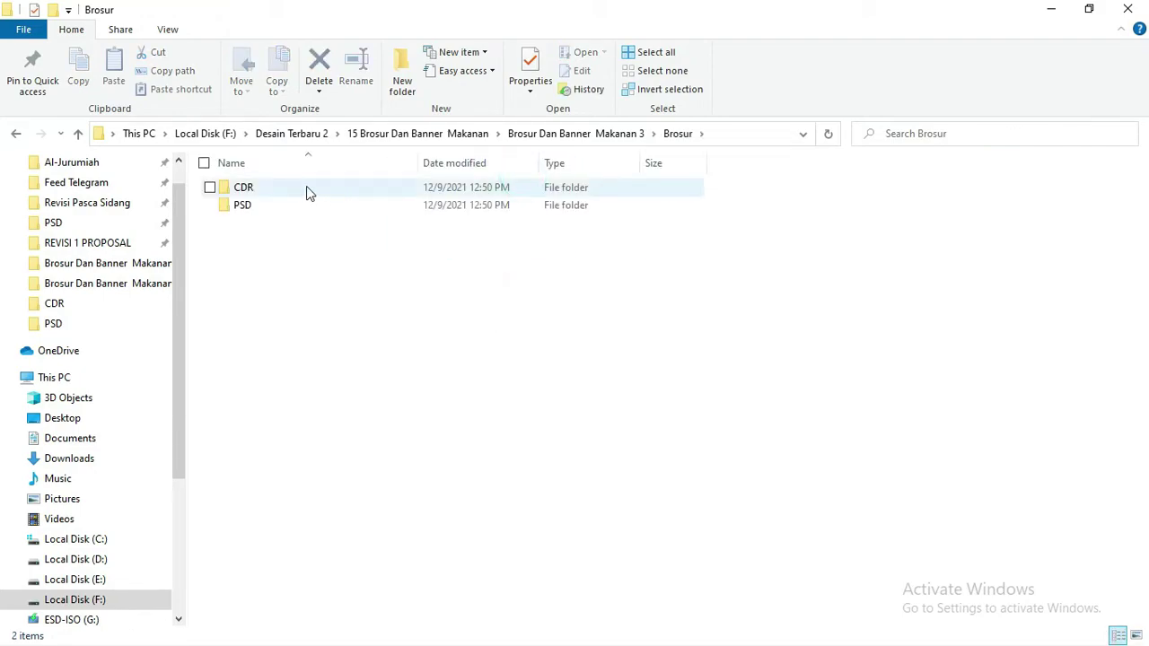
left_click(254, 194)
double_click(254, 193)
key("alt+Left")
double_click(244, 207)
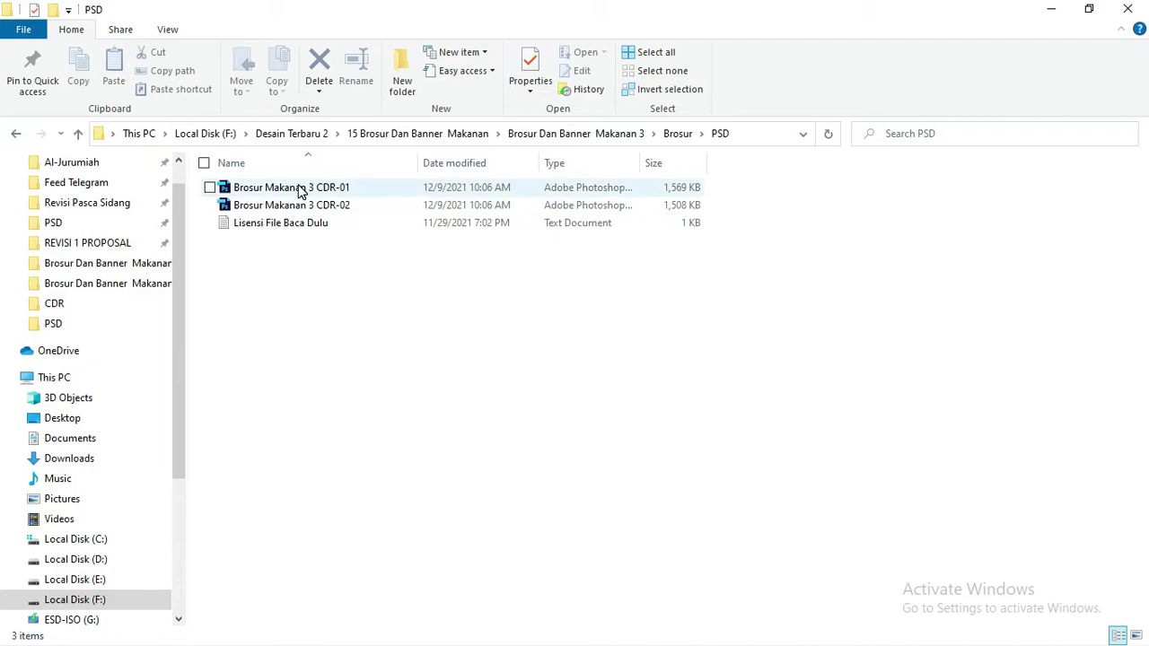
left_click(301, 190)
left_click(302, 205, "ctrl")
right_click(303, 207)
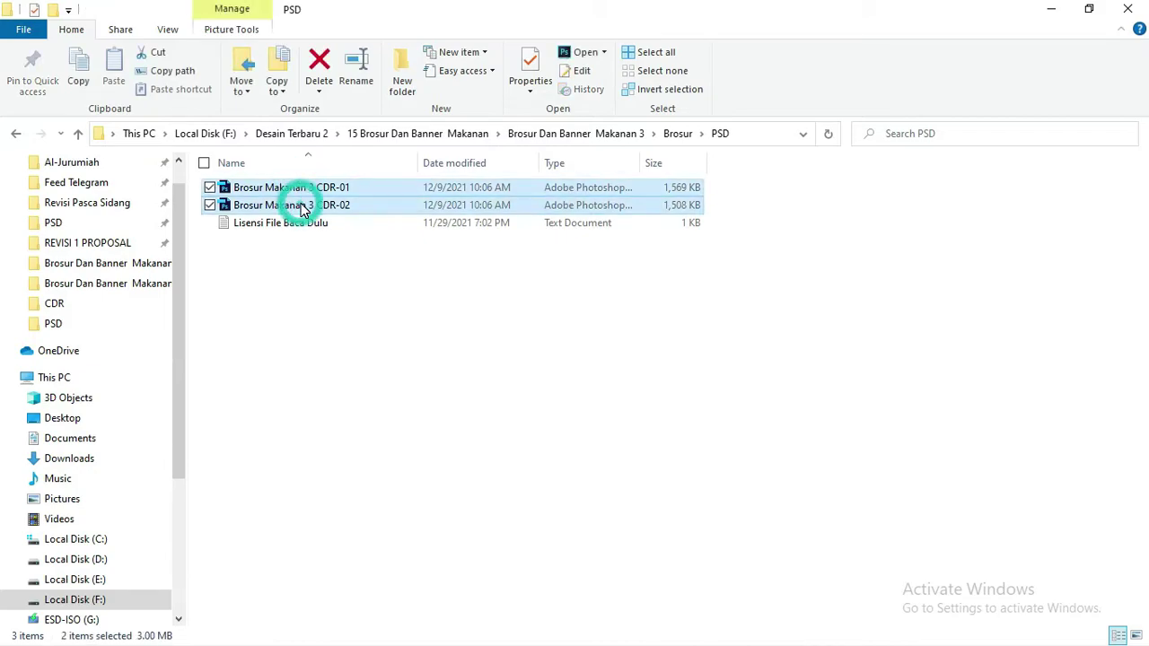
left_click(305, 240)
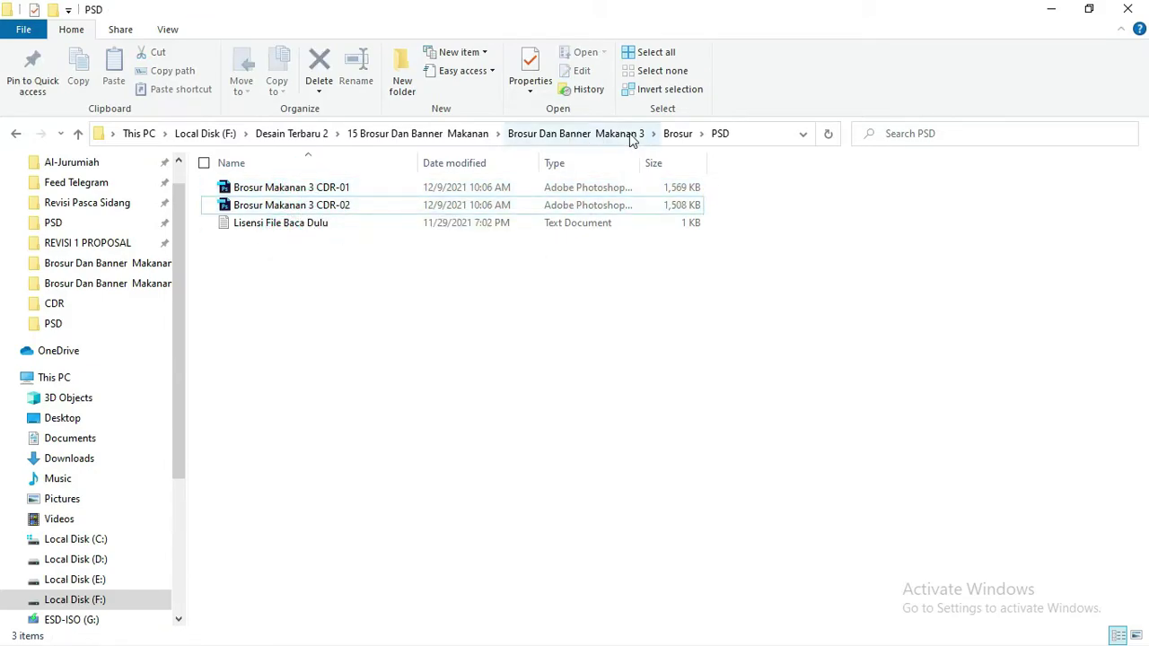
left_click(599, 135)
double_click(522, 216)
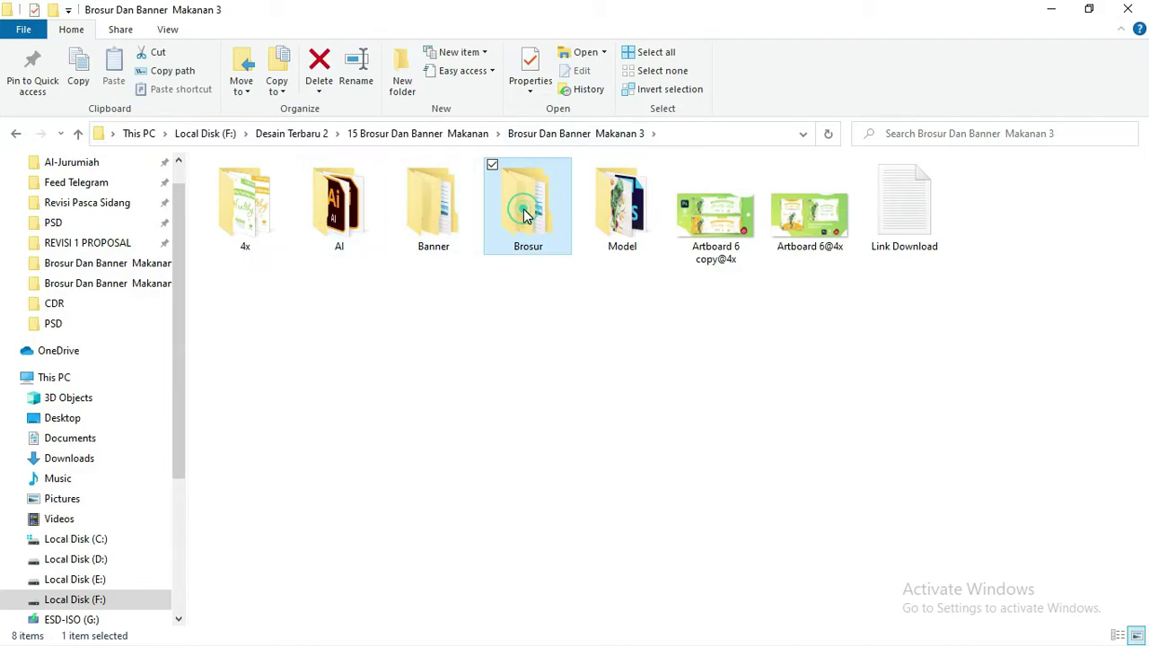
double_click(266, 187)
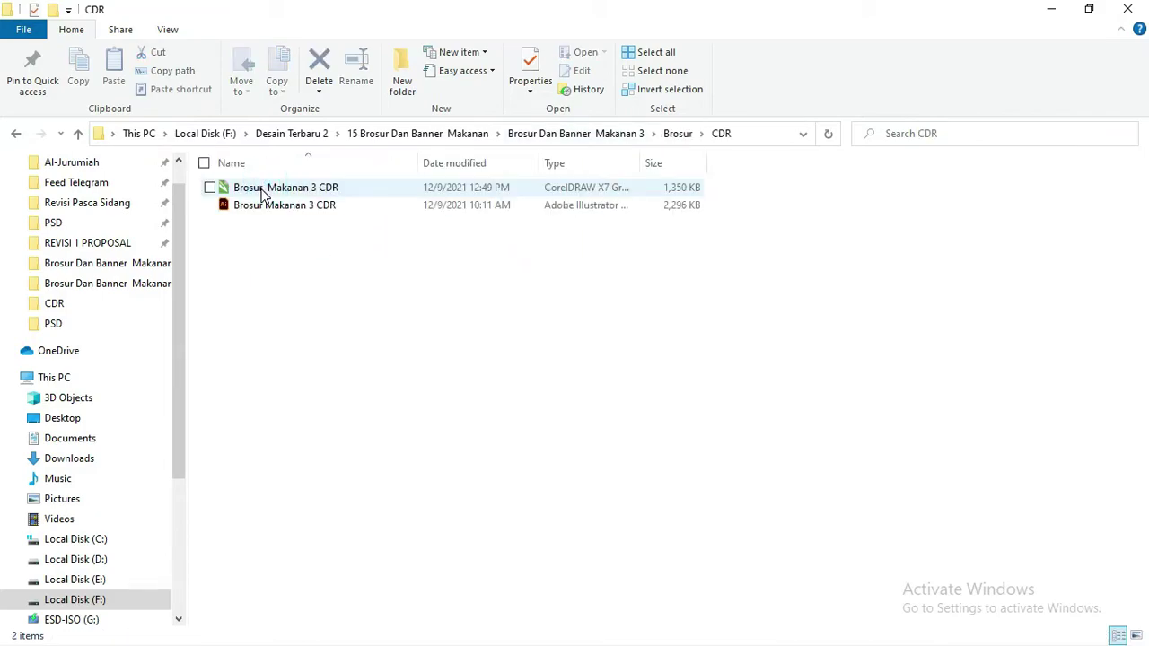
right_click(262, 191)
left_click(250, 235)
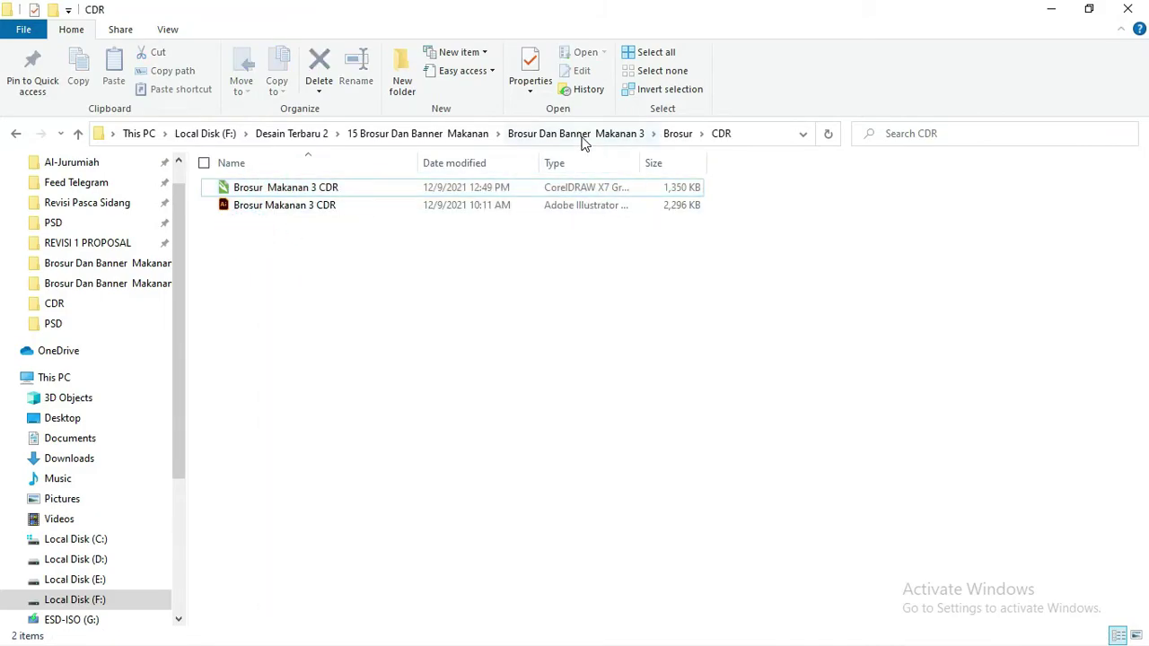
left_click(579, 134)
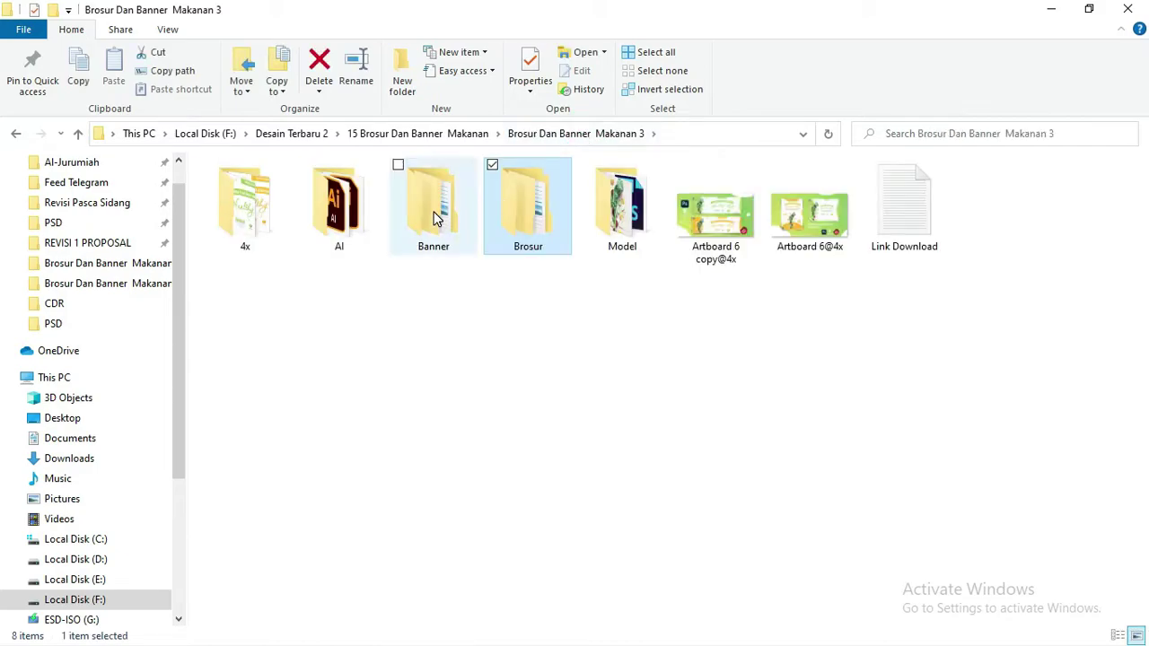
Step: Browse into the Banner CDR folder, inspect the CorelDRAW banner file, and return to Banner
double_click(434, 219)
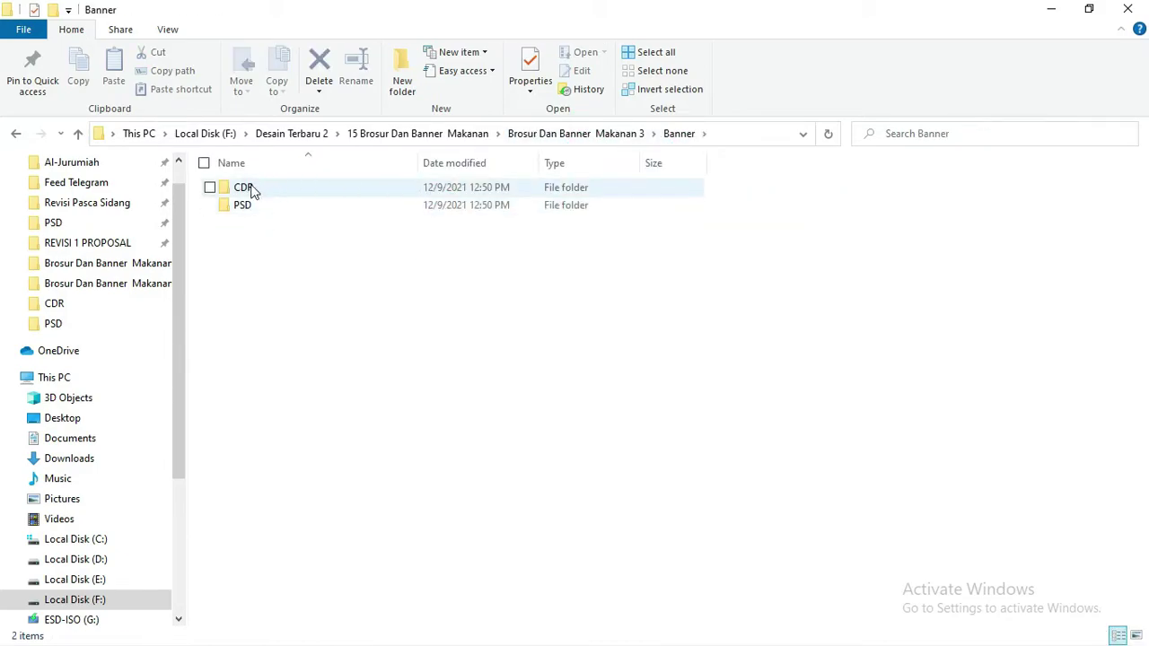
mouse_move(243, 188)
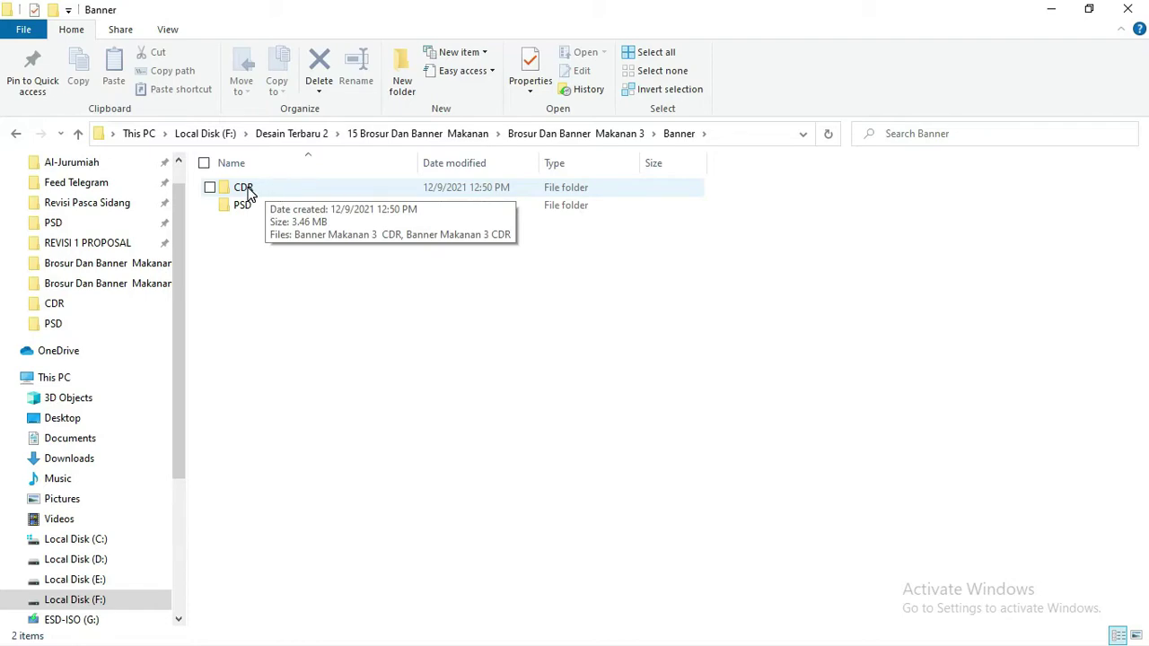
double_click(249, 194)
left_click(255, 193)
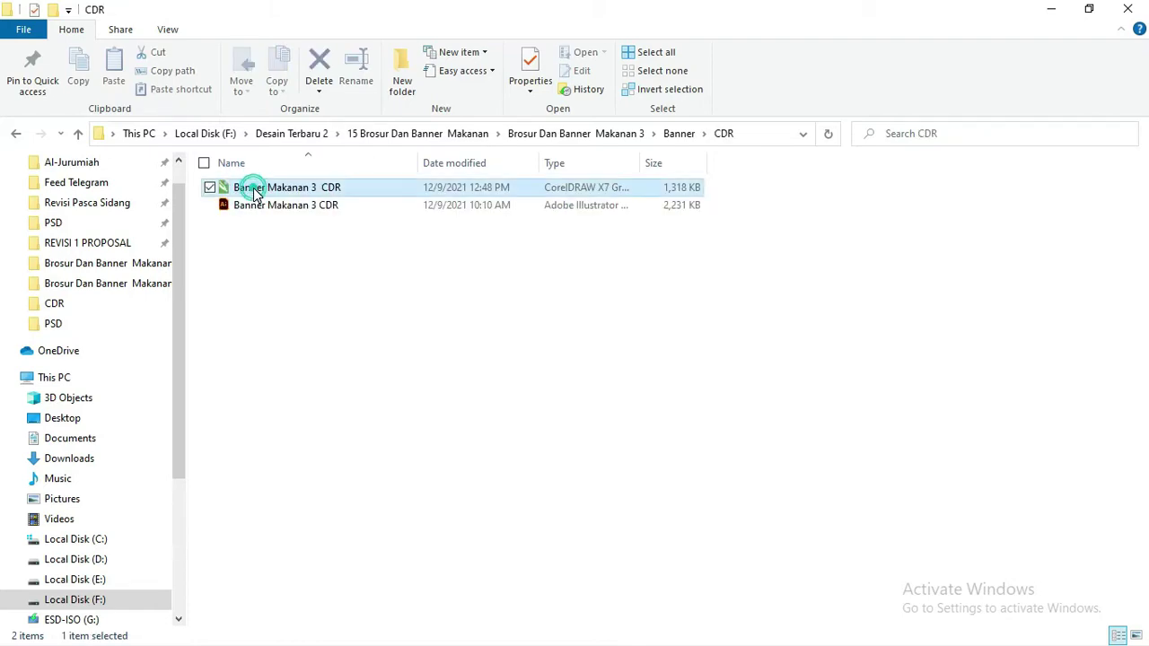
right_click(255, 193)
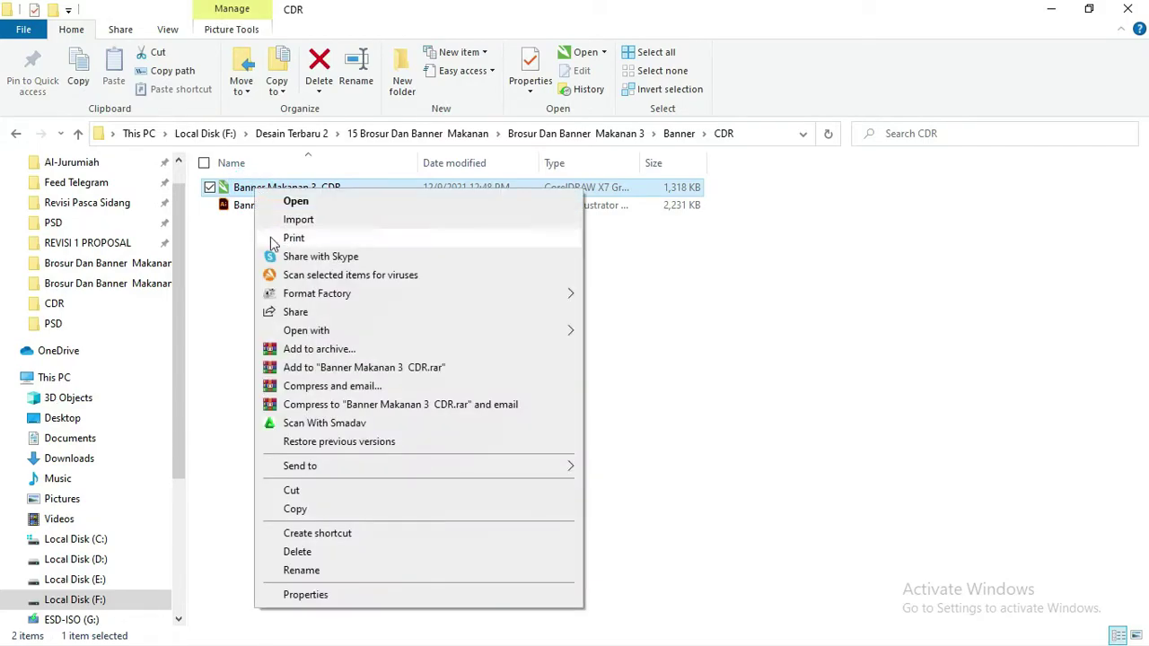
left_click(239, 239)
left_click(675, 135)
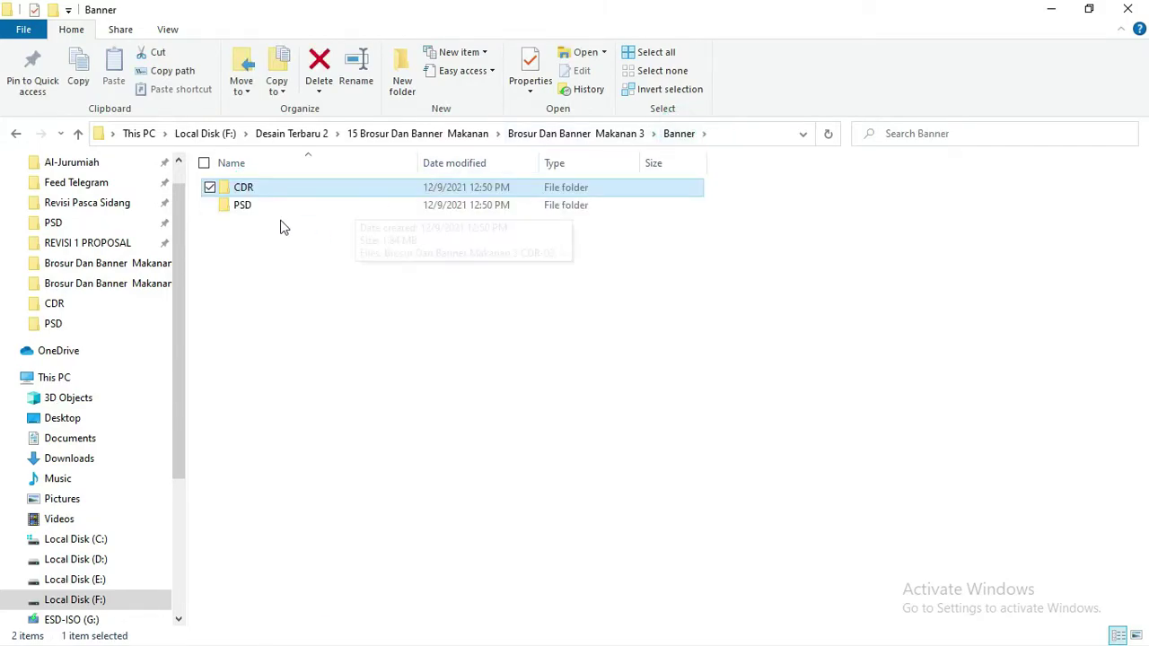
Step: Open both Banner PSD files (CDR-03 and CDR-04) in Photoshop from the PSD folder
double_click(261, 205)
left_click(260, 190)
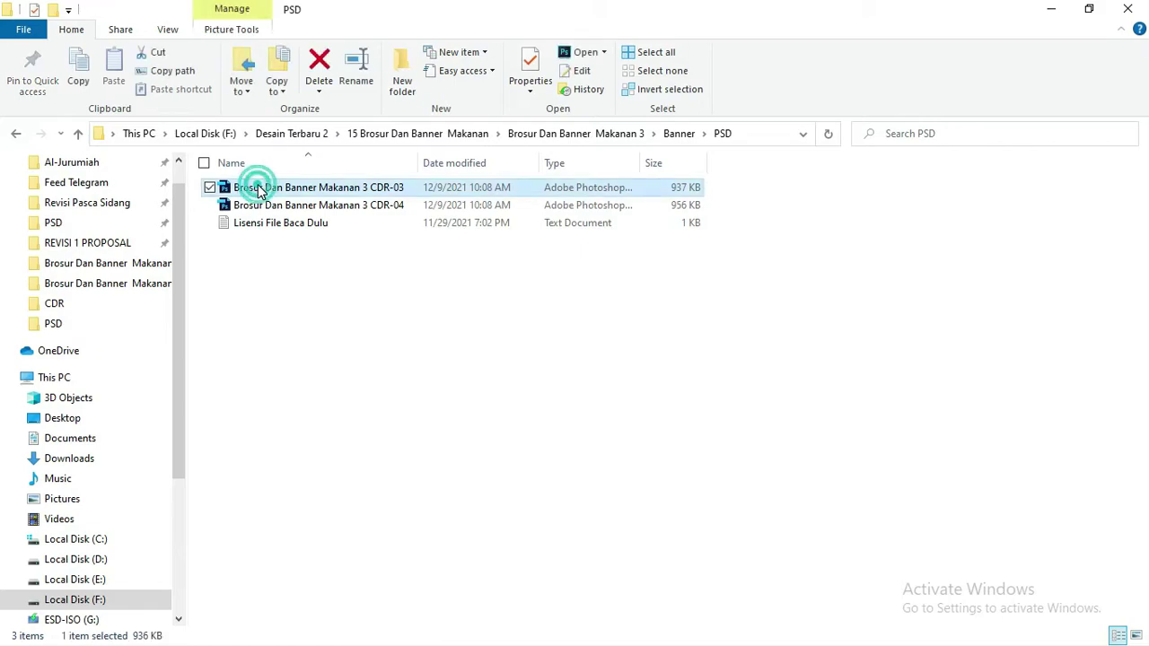
right_click(267, 209)
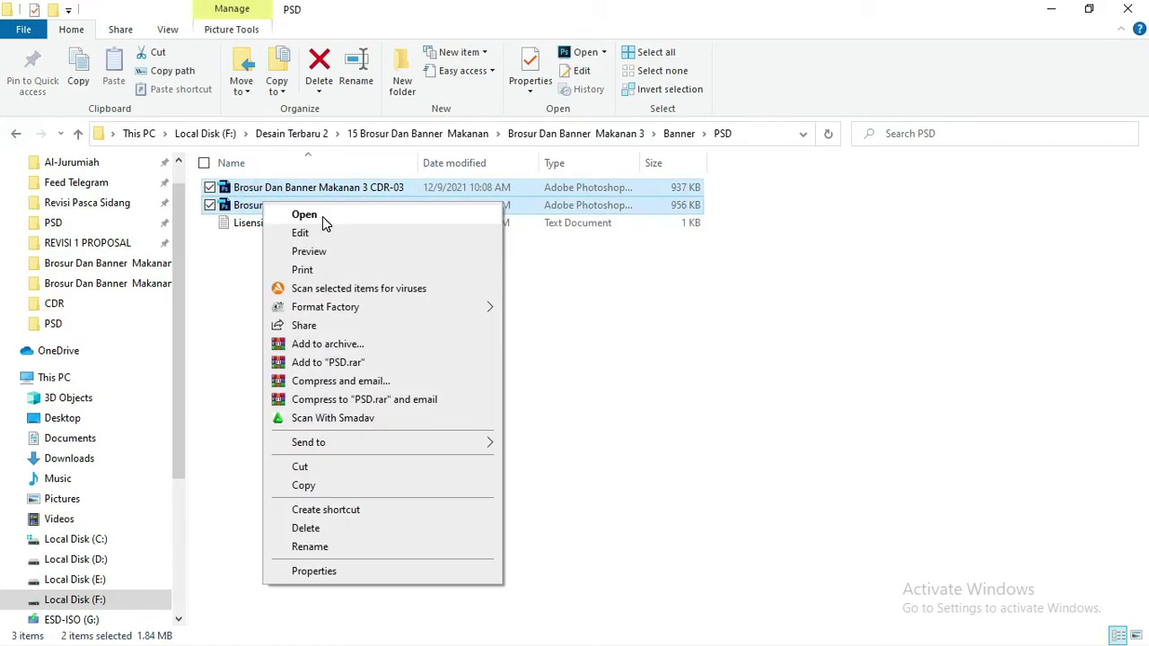
left_click(228, 262)
key("alt+Tab")
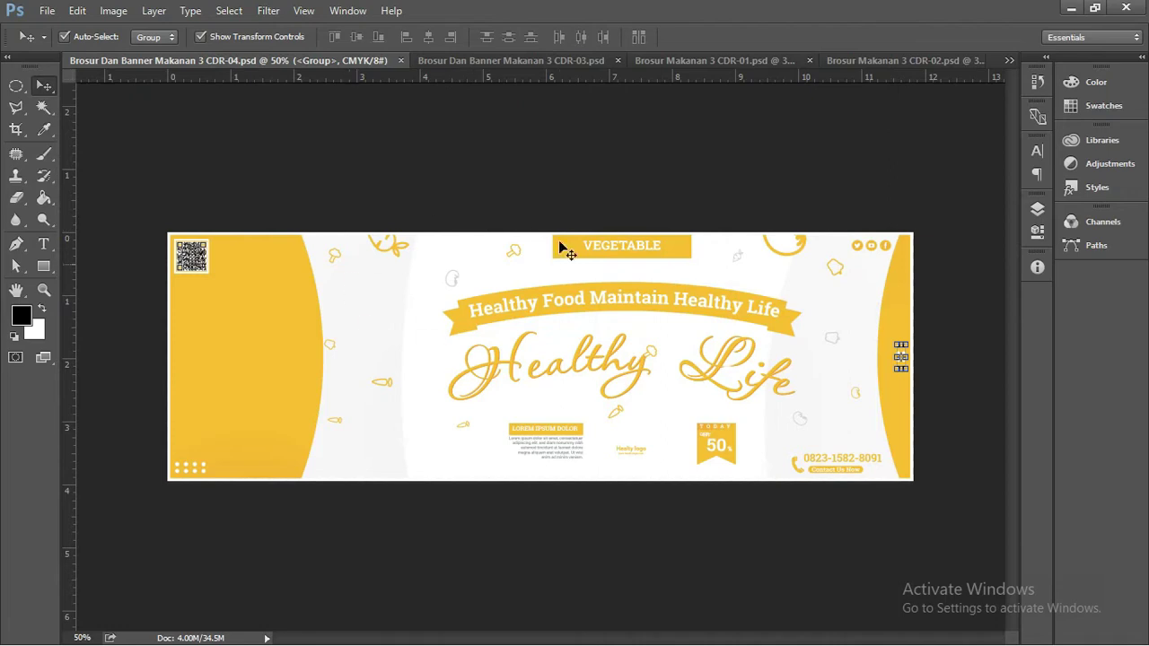
Step: Compare the green banner and orange flyer, ending on the green Brosur Makanan 3 CDR-02.psd
left_click(442, 68)
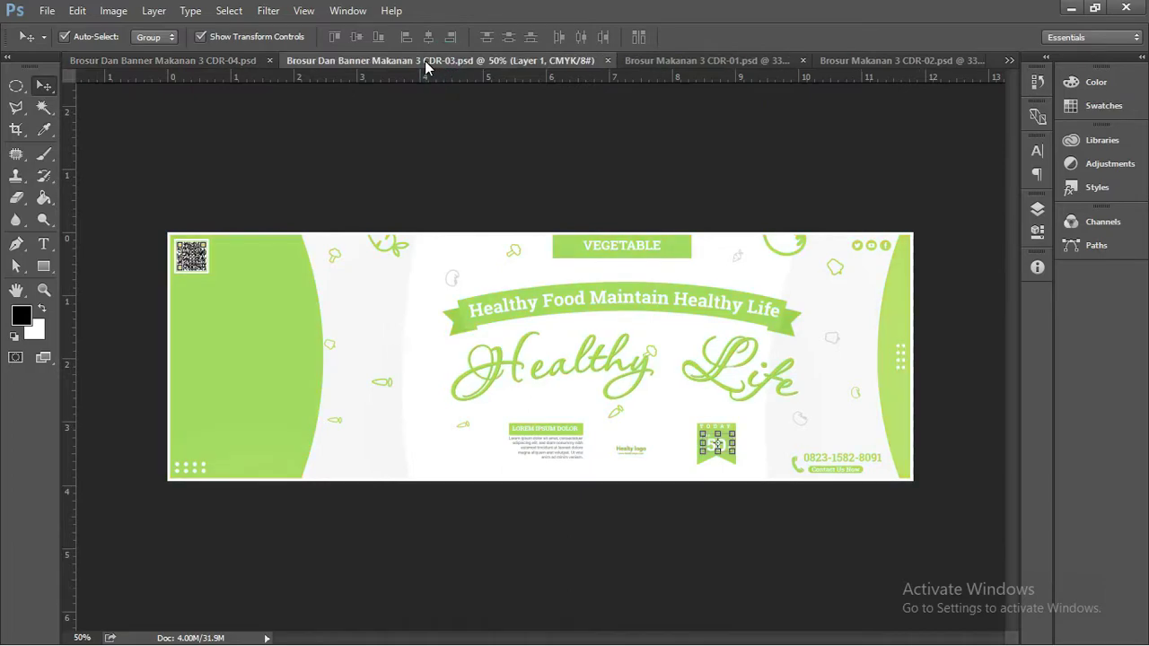
left_click(672, 57)
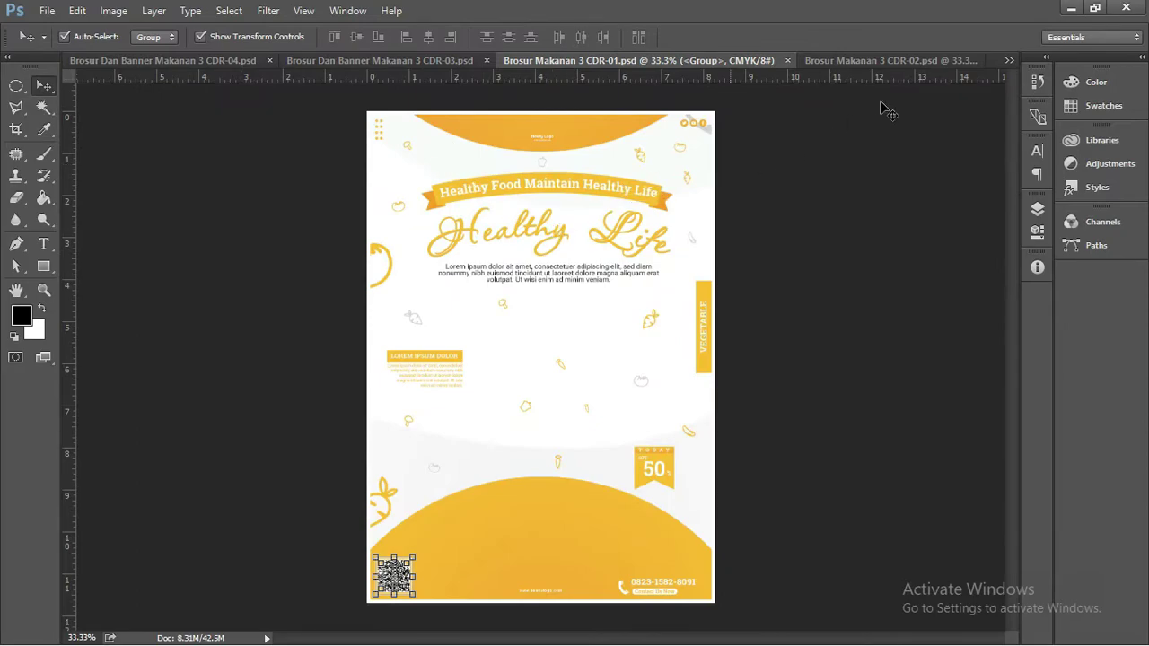
left_click(865, 62)
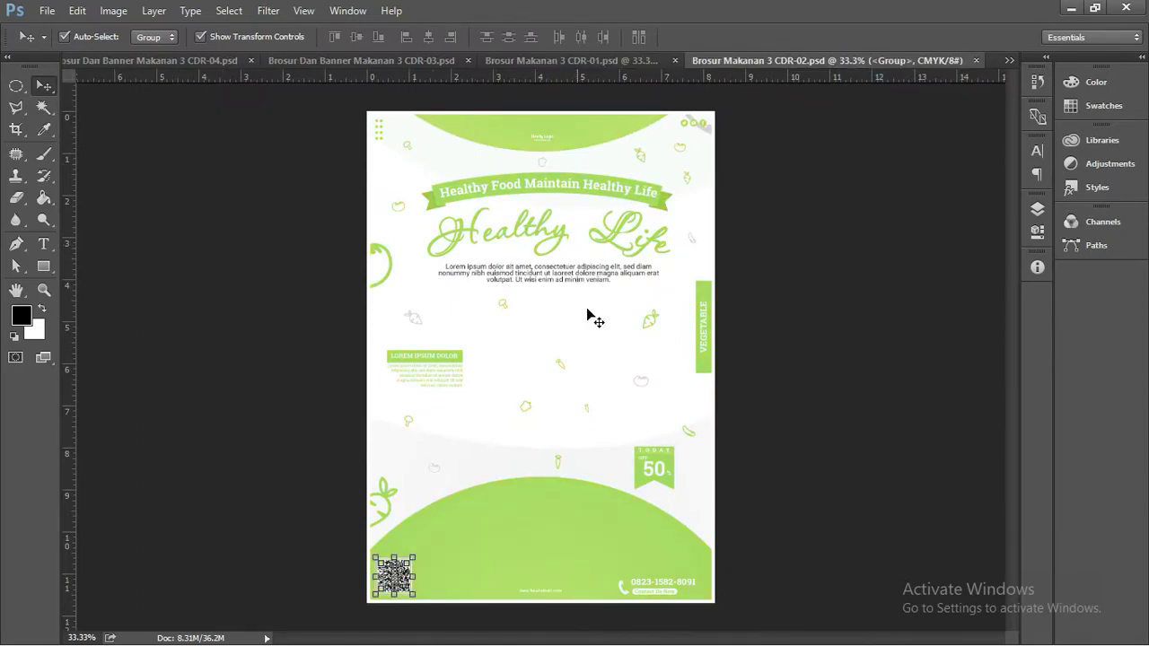
left_click(817, 269)
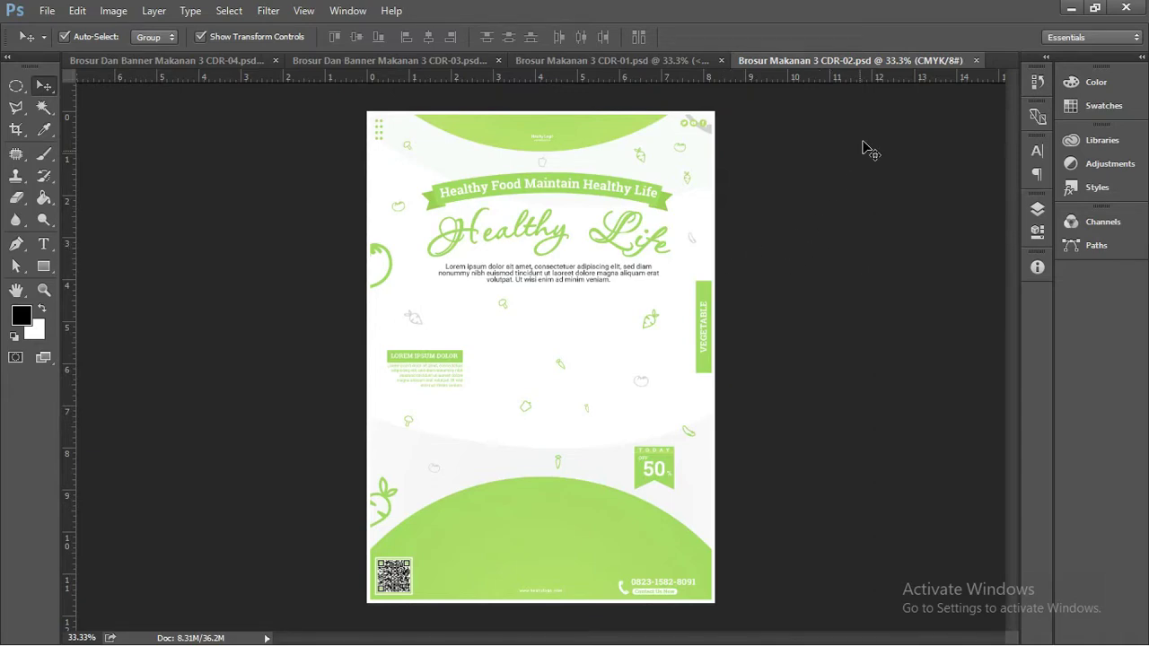
left_click(1038, 209)
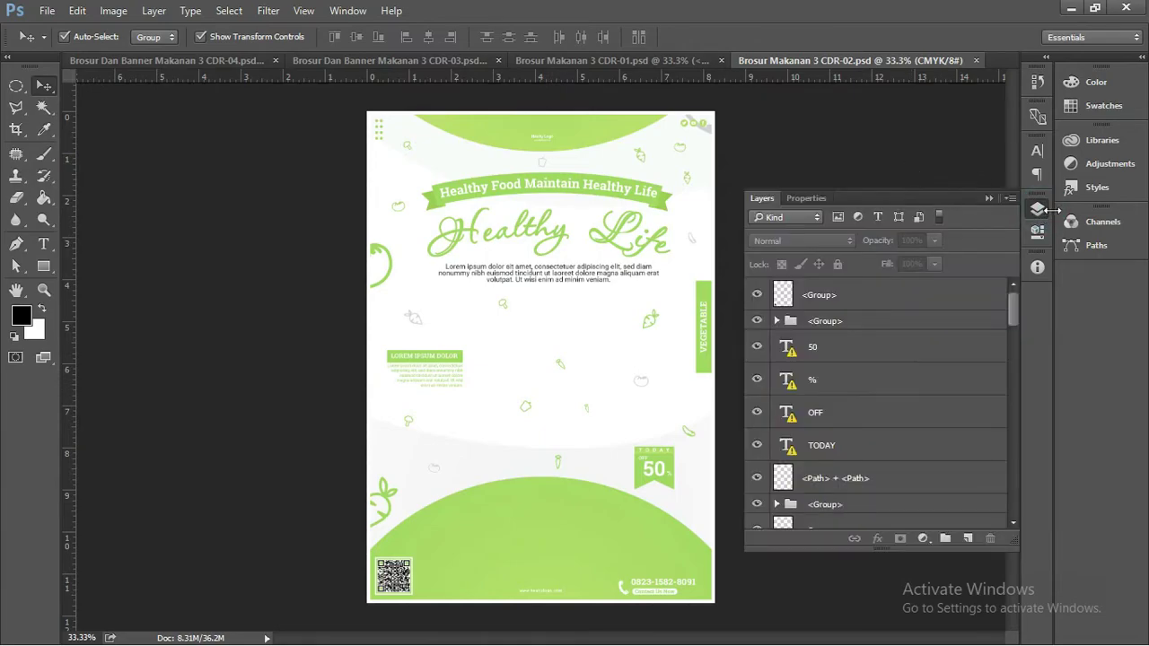
left_click(1038, 210)
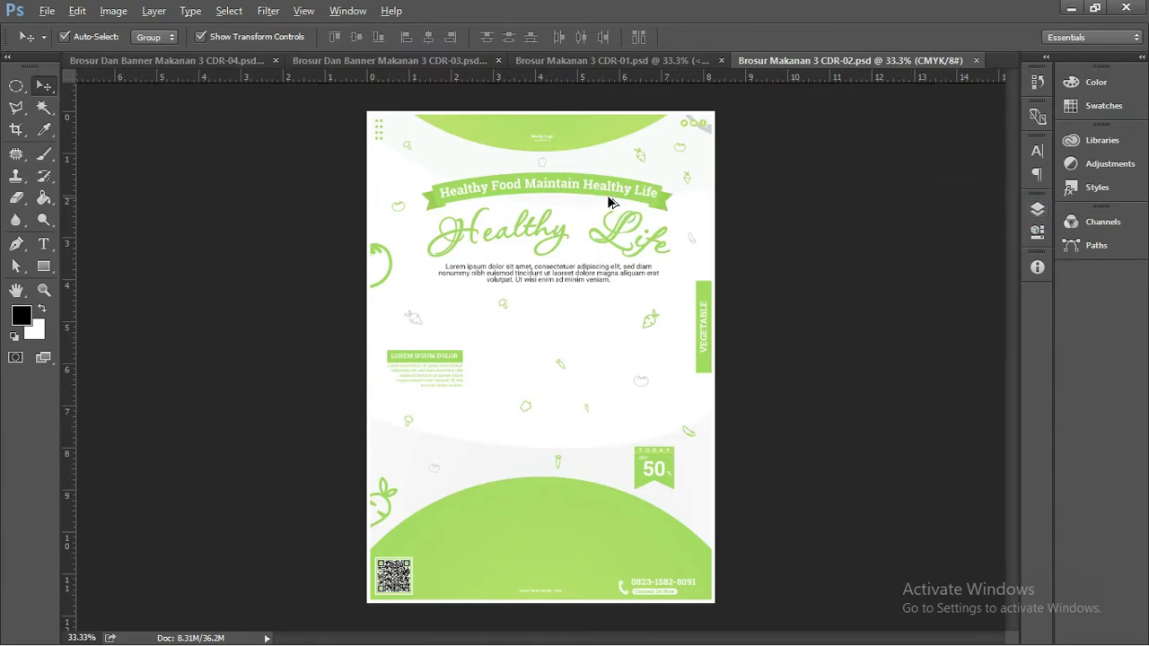
scroll(612, 194, "up", 3, "alt")
scroll(626, 191, "up", 2, "alt")
scroll(628, 192, "up", 1, "alt")
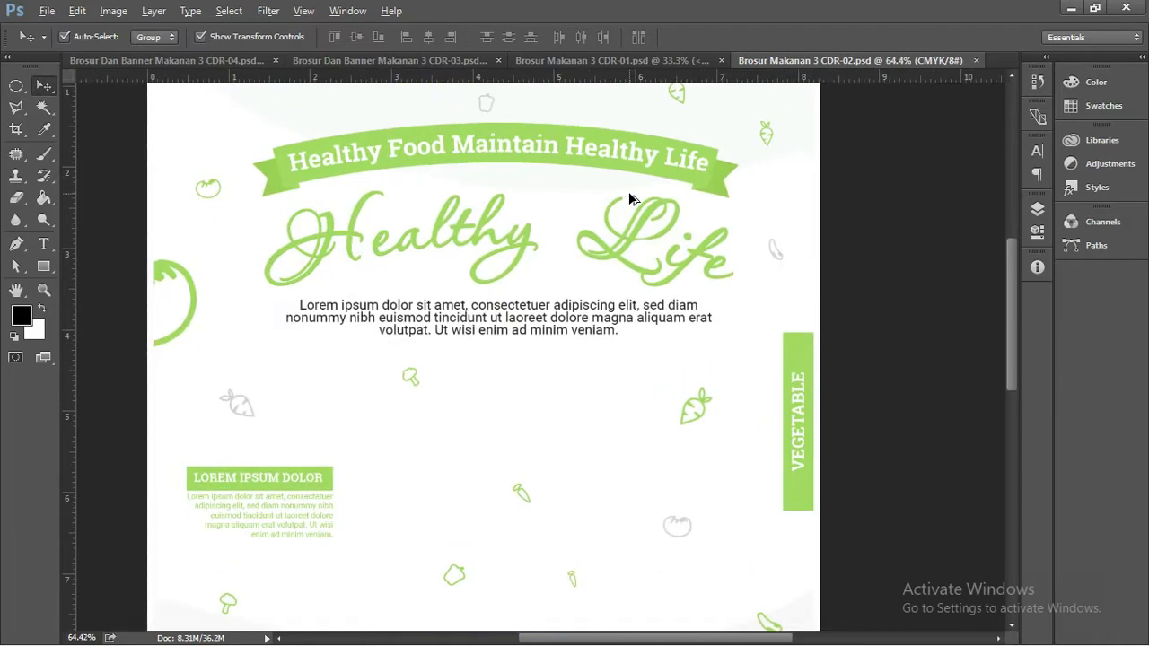
scroll(628, 191, "up", 2, "alt")
scroll(633, 202, "up", 2)
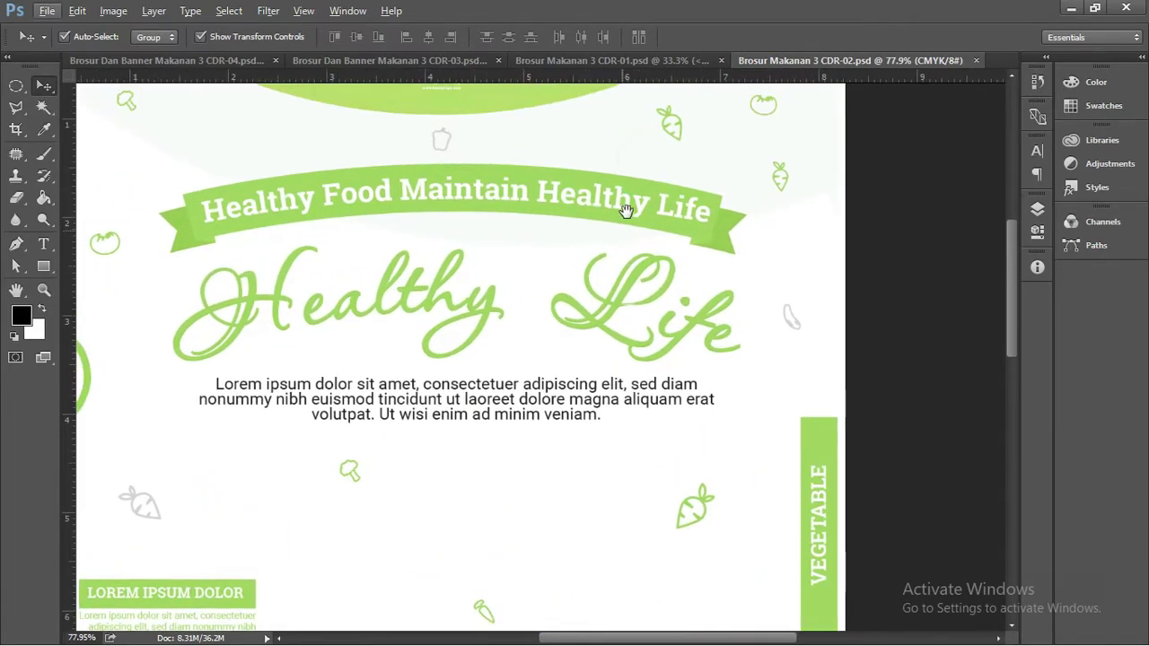
left_click(629, 215)
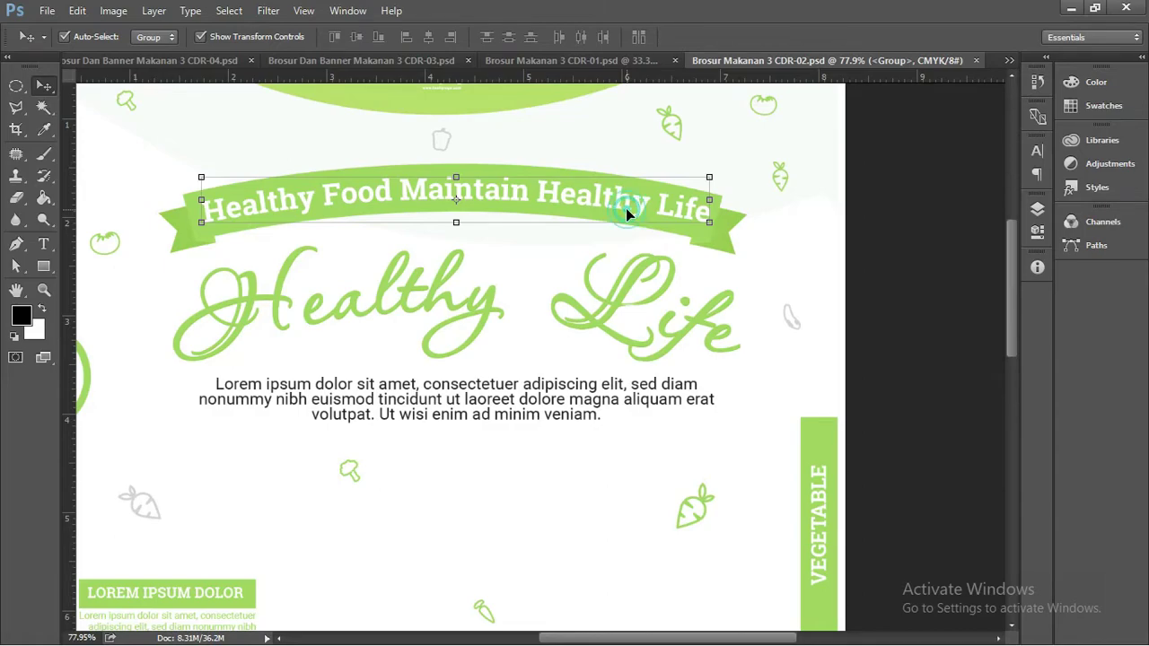
scroll(625, 204, "up", 1, "alt")
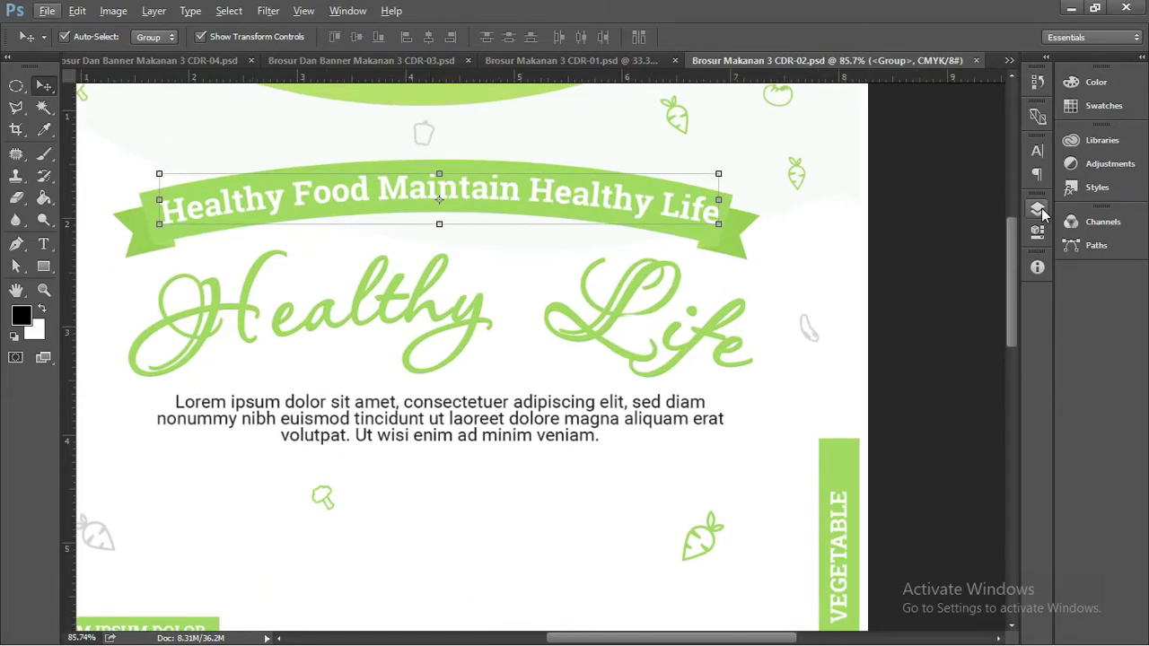
left_click(1037, 208)
left_click_drag(1011, 309, 1011, 355)
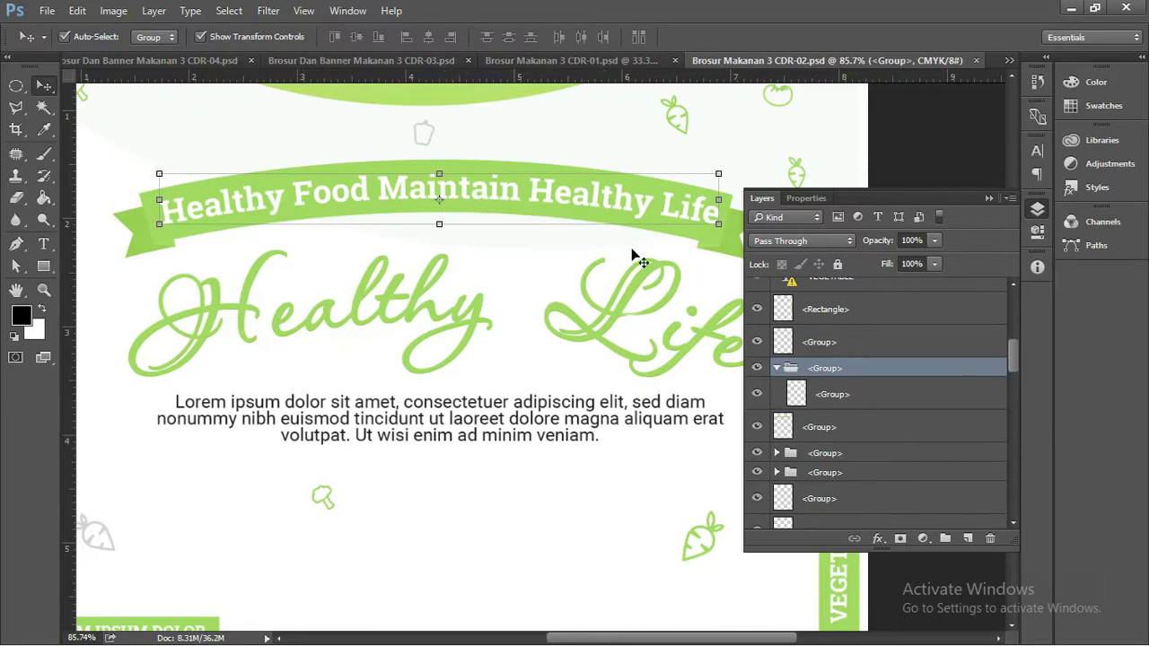
scroll(516, 222, "down", 3)
scroll(516, 221, "down", 1)
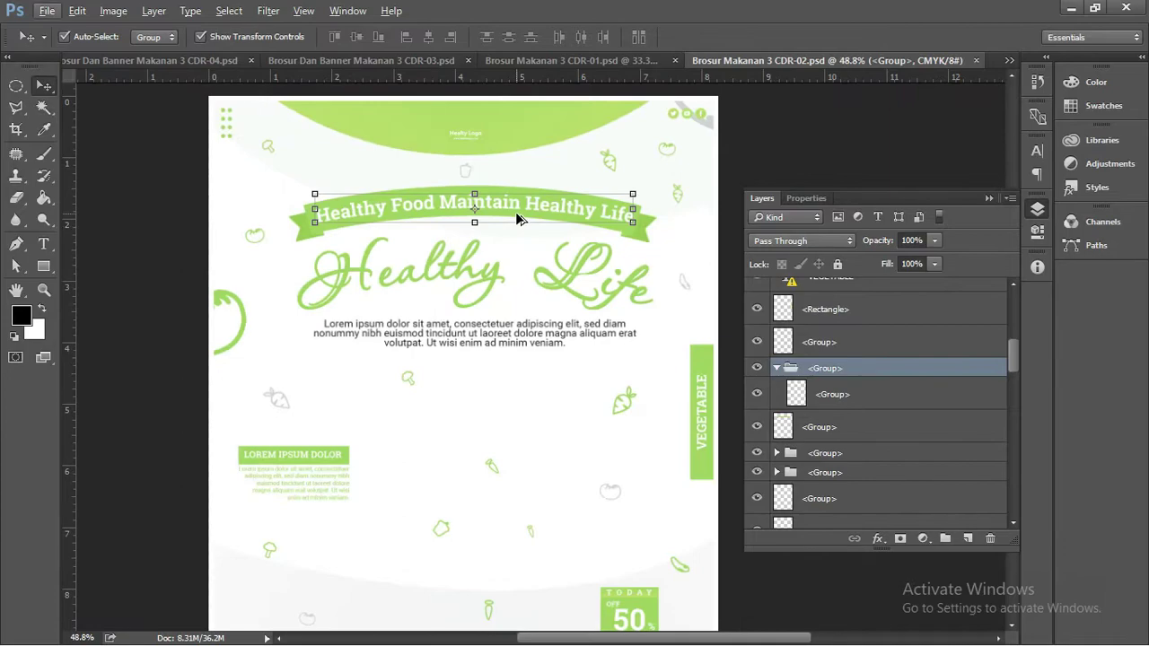
left_click(986, 199)
scroll(480, 201, "up", 1)
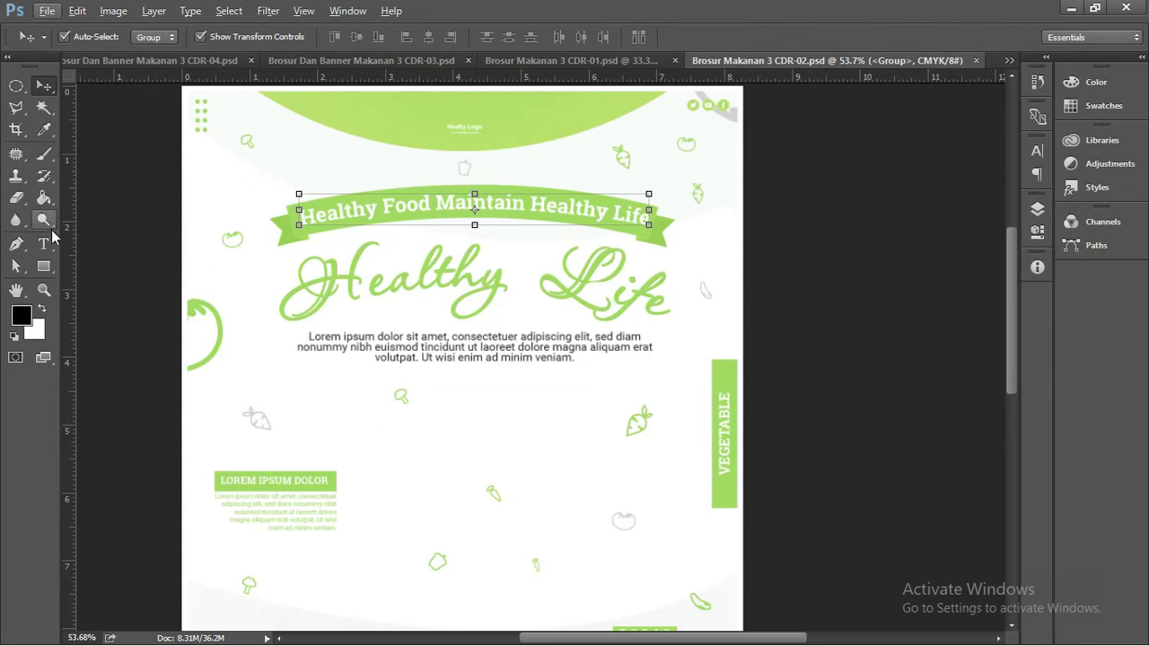
Step: Type 'Kesehatan Manjadi Terjaga Dengan Makanan Sehat' in Roboto Slab above the green ribbon and commit it
left_click(44, 245)
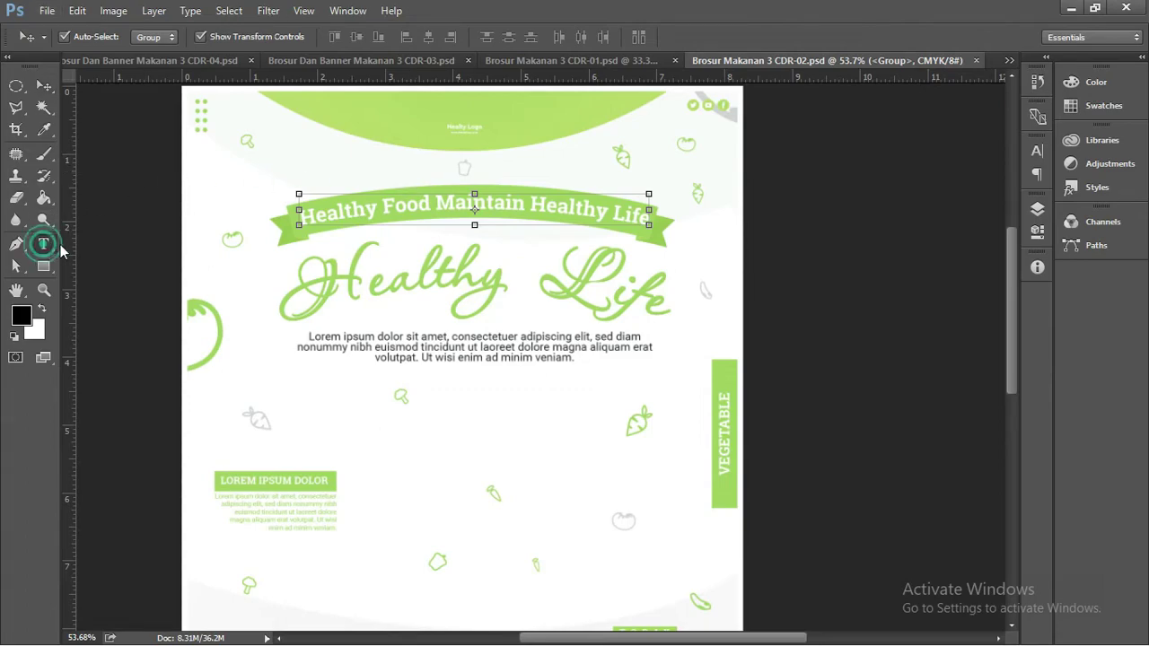
left_click(300, 170)
type("Kesehatan")
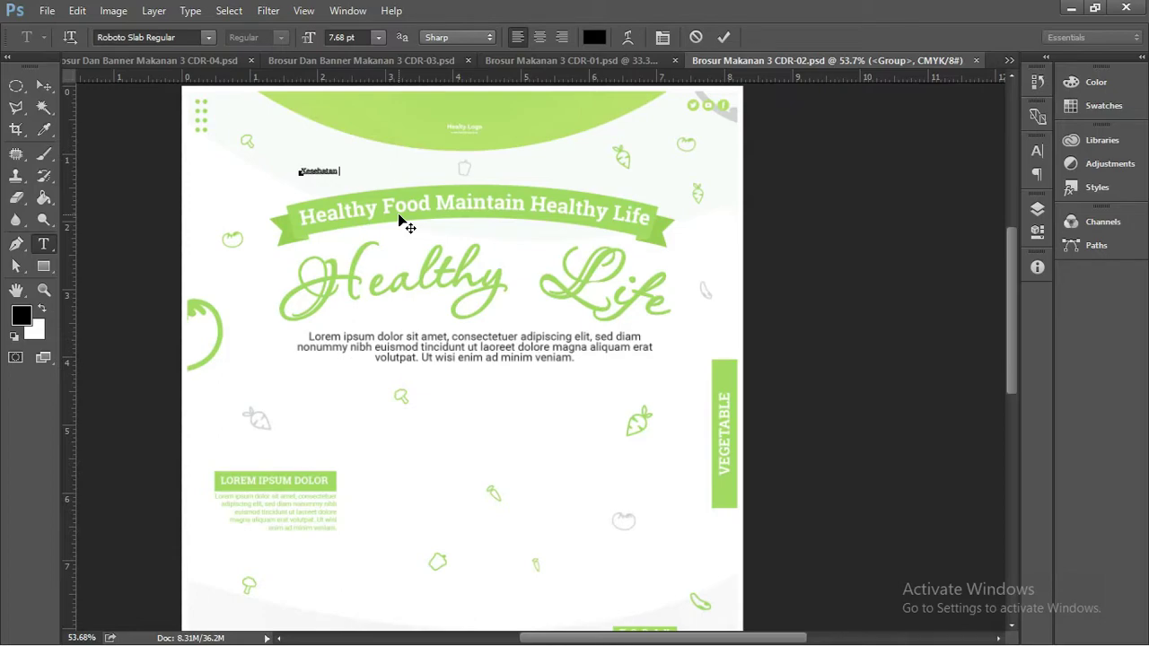
type("M")
type("an")
type("Dengan Makanan Sehat")
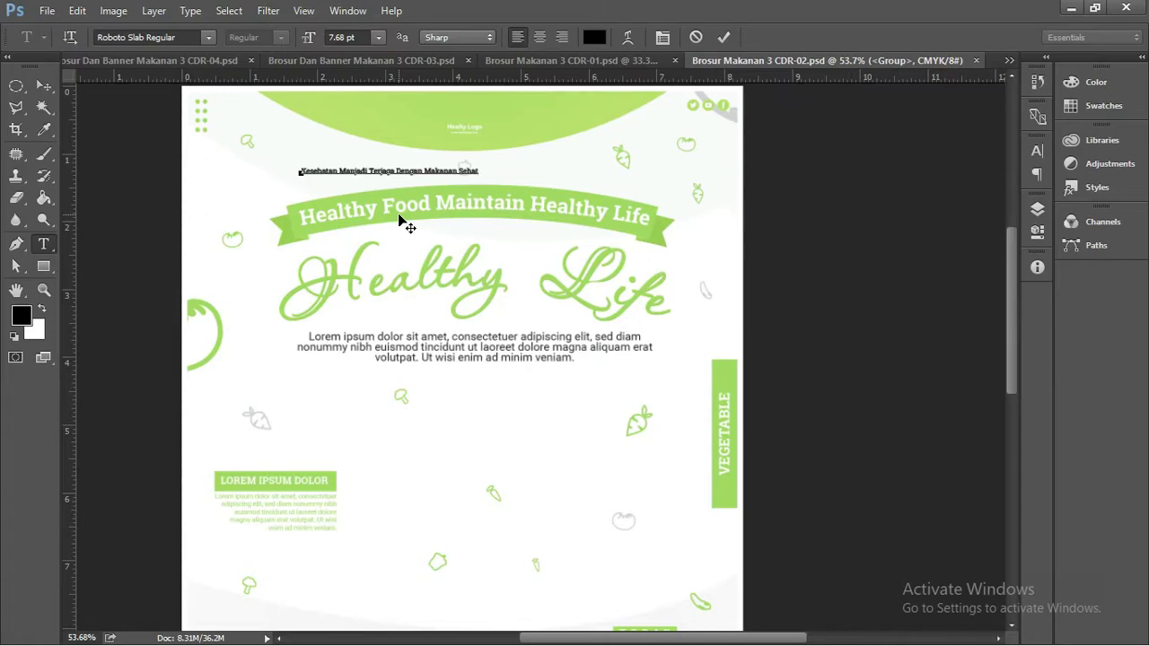
left_click(43, 85)
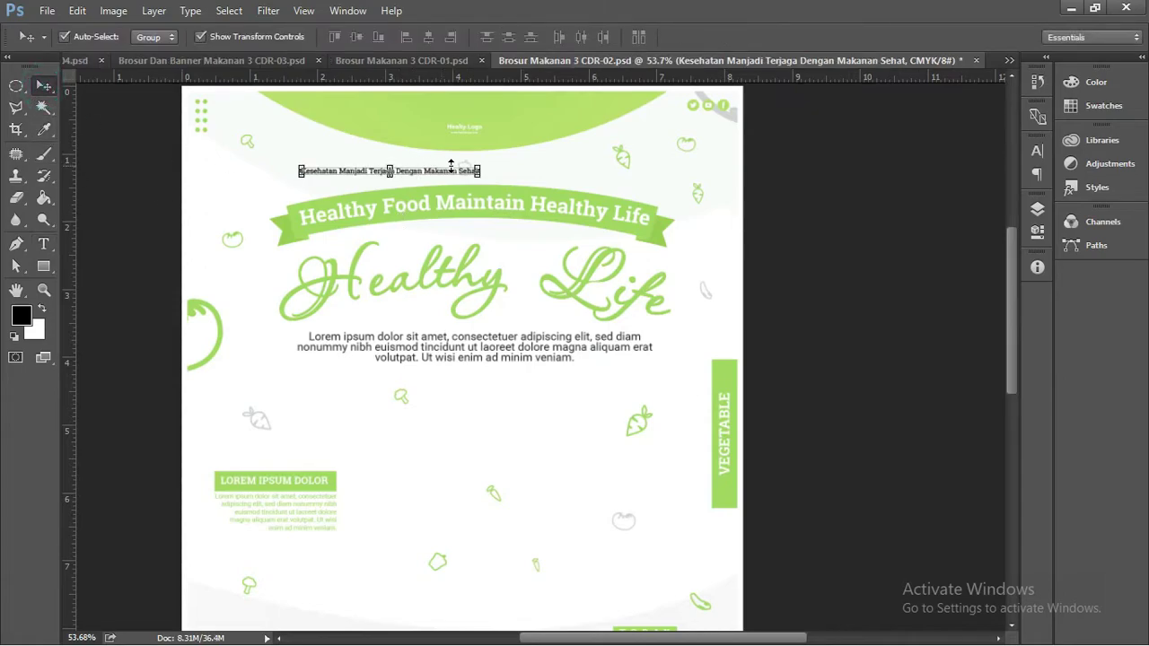
Step: Scale the Kesehatan heading up to about 225% and nudge its position
left_click_drag(480, 167, 700, 108)
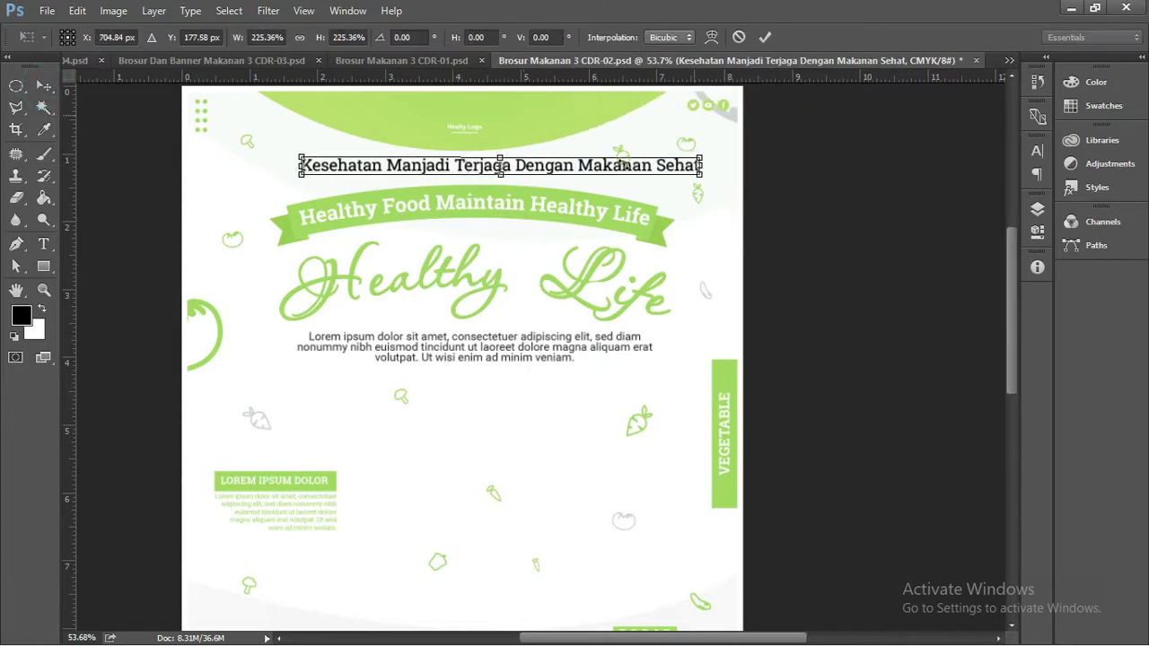
key("Return")
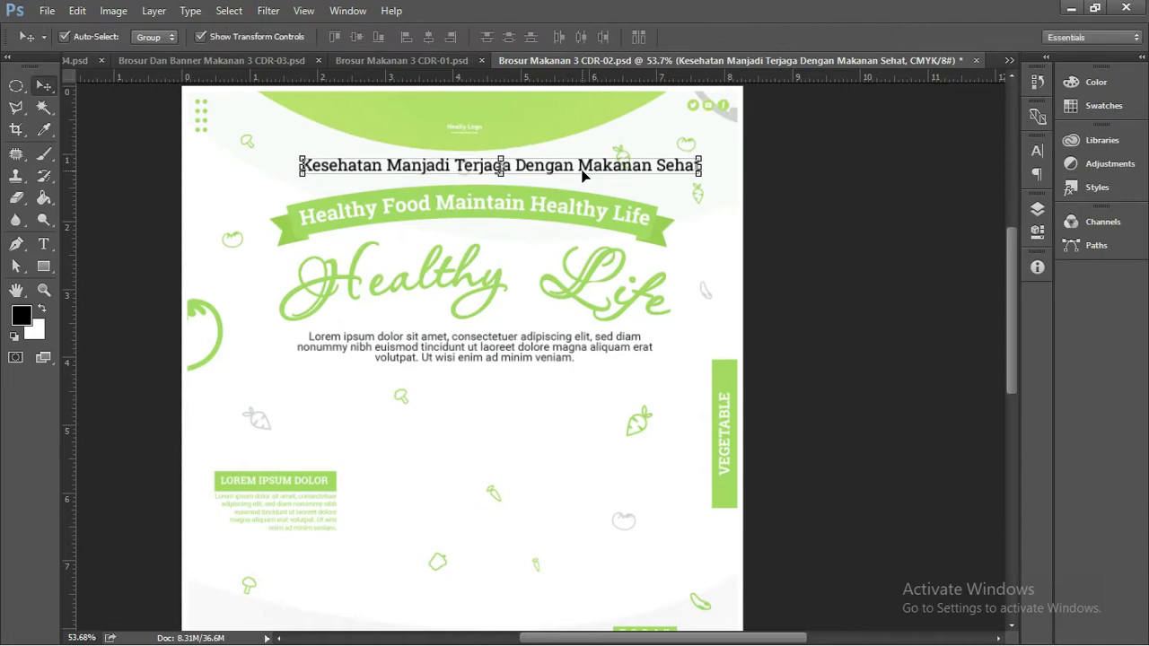
left_click_drag(578, 177, 564, 176)
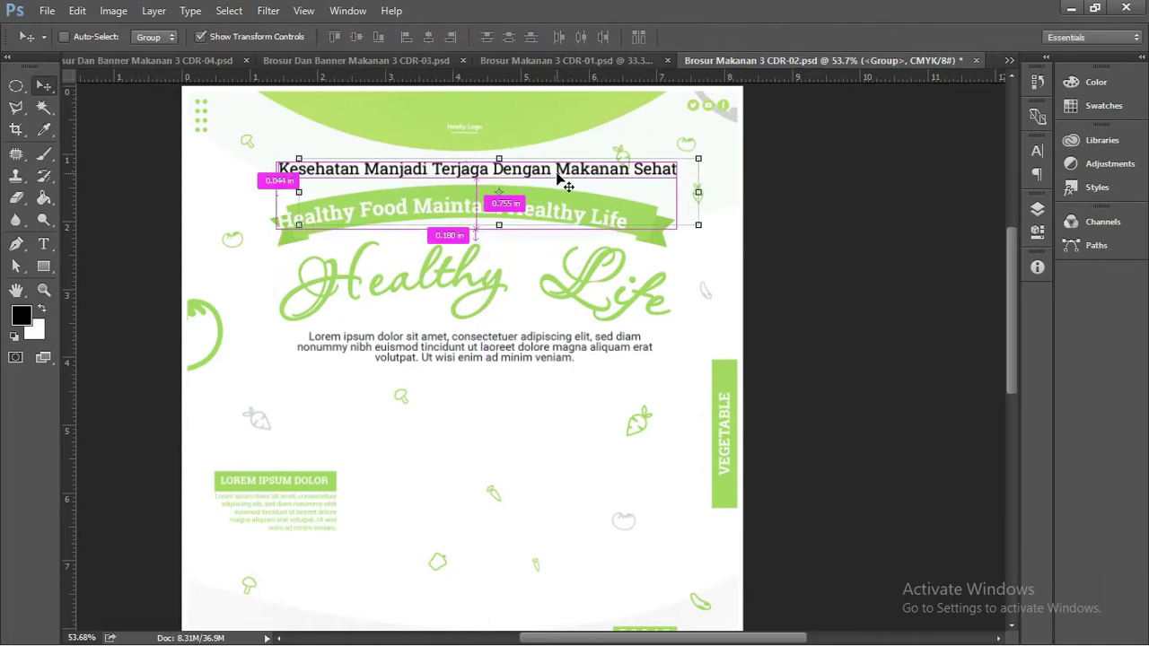
Step: In the Layers panel, drag the Kesehatan heading layer out of the ribbon group
left_click(1037, 209)
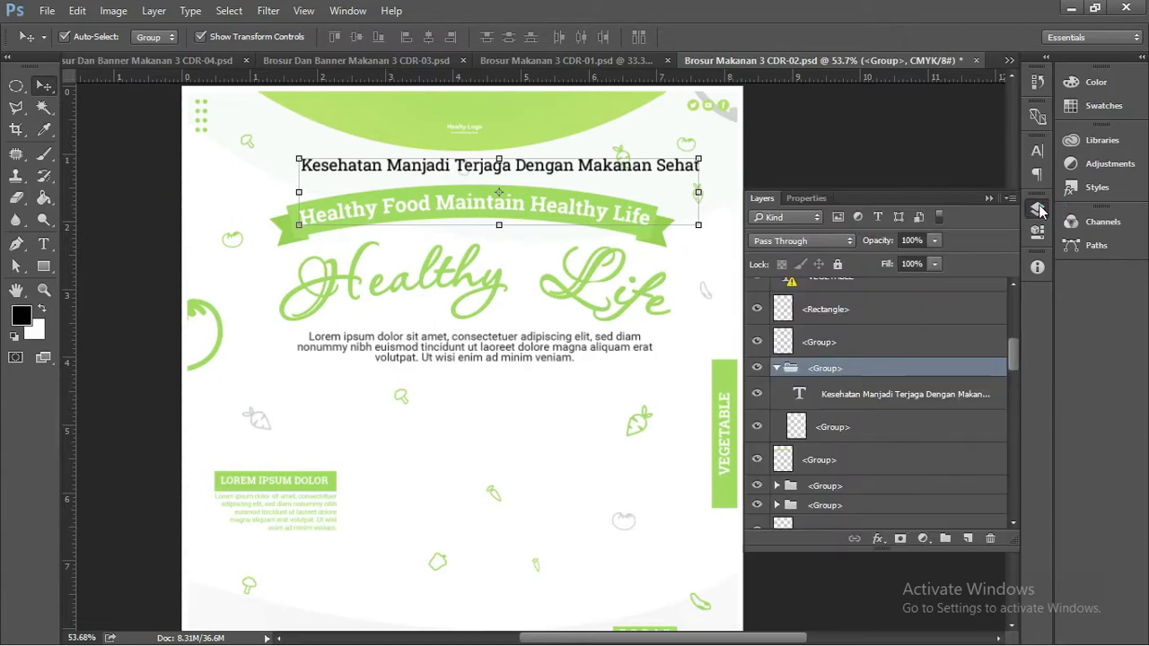
left_click(824, 396)
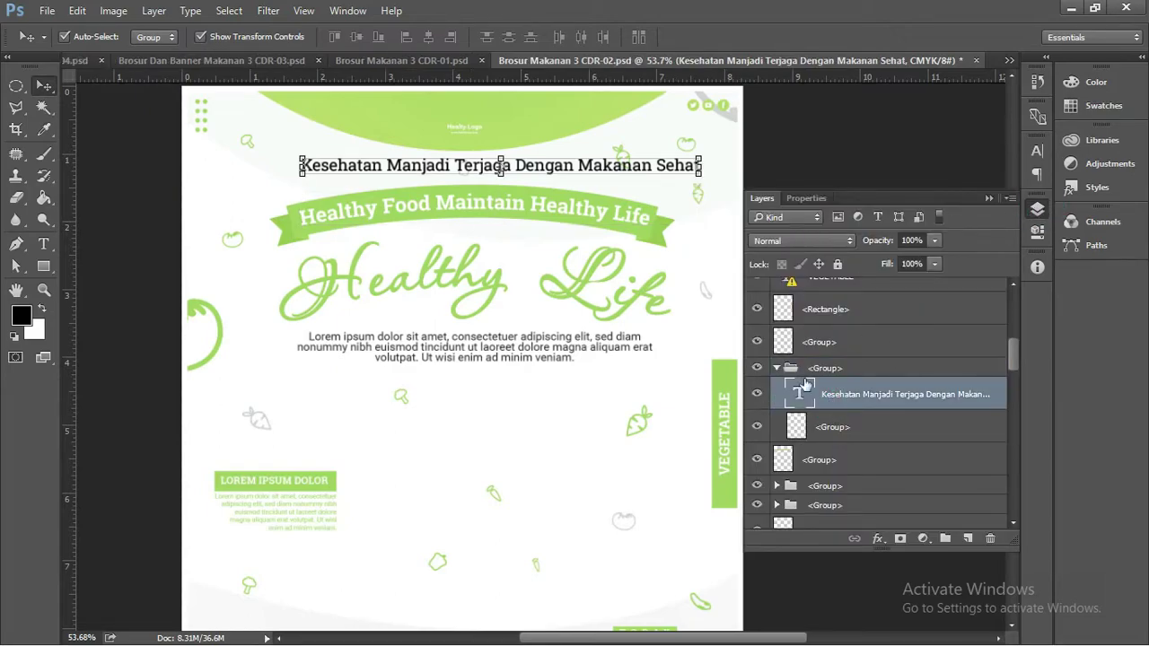
scroll(871, 393, "up", 3)
scroll(875, 404, "down", 2)
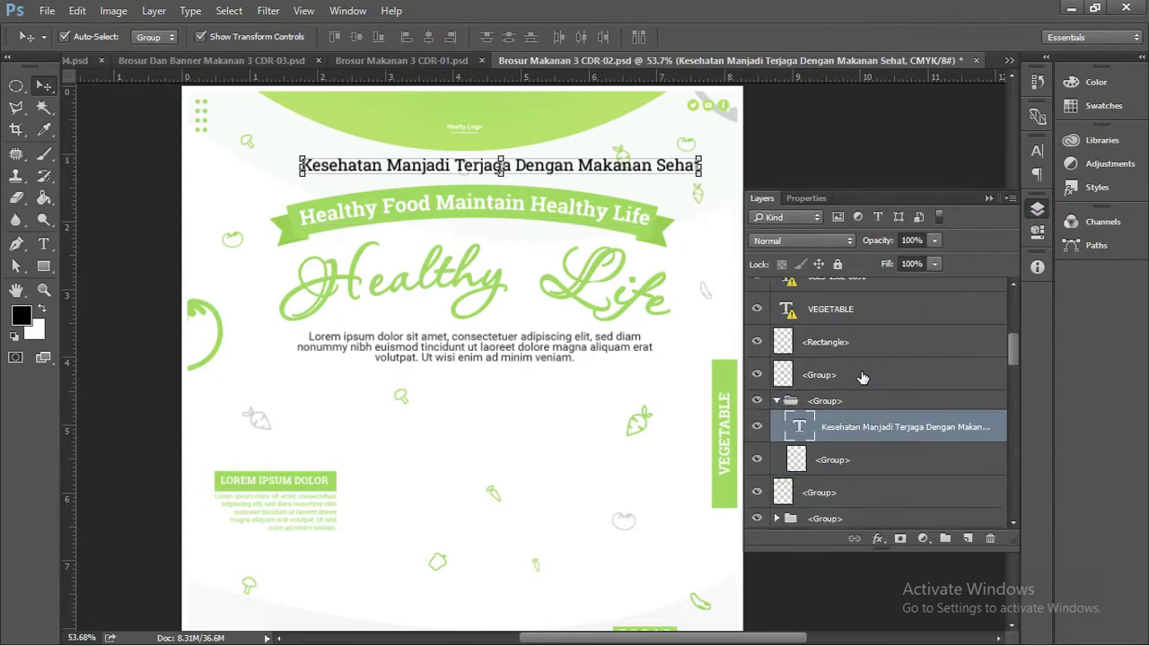
scroll(879, 429, "down", 2)
left_click_drag(889, 368, 893, 329)
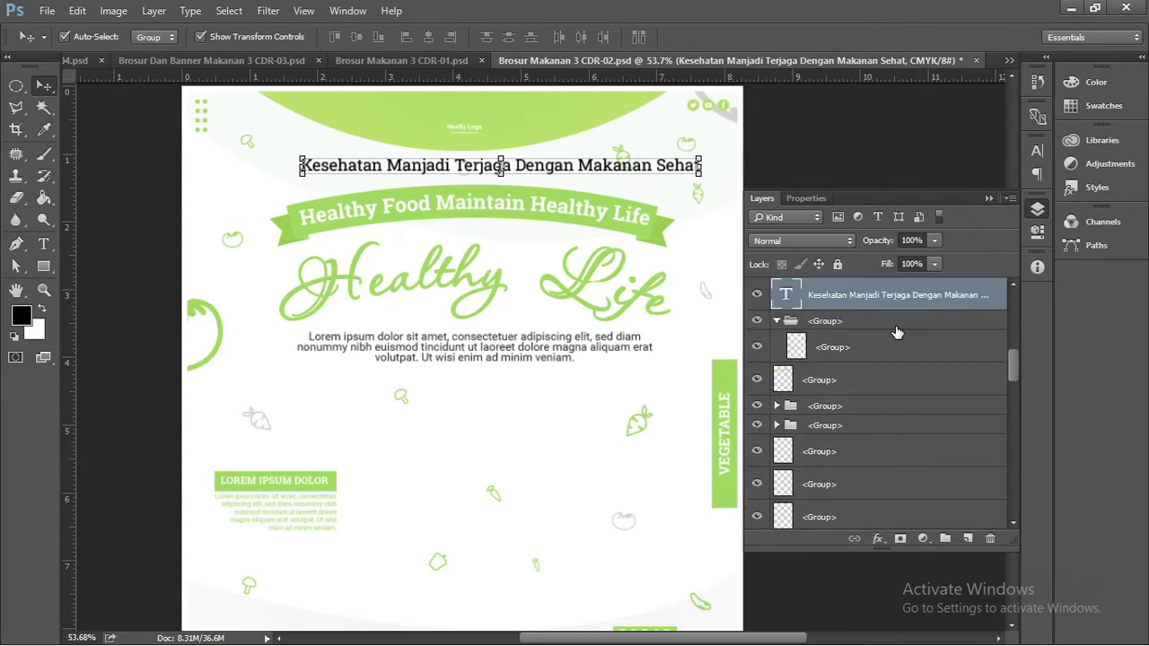
scroll(674, 295, "up", 1)
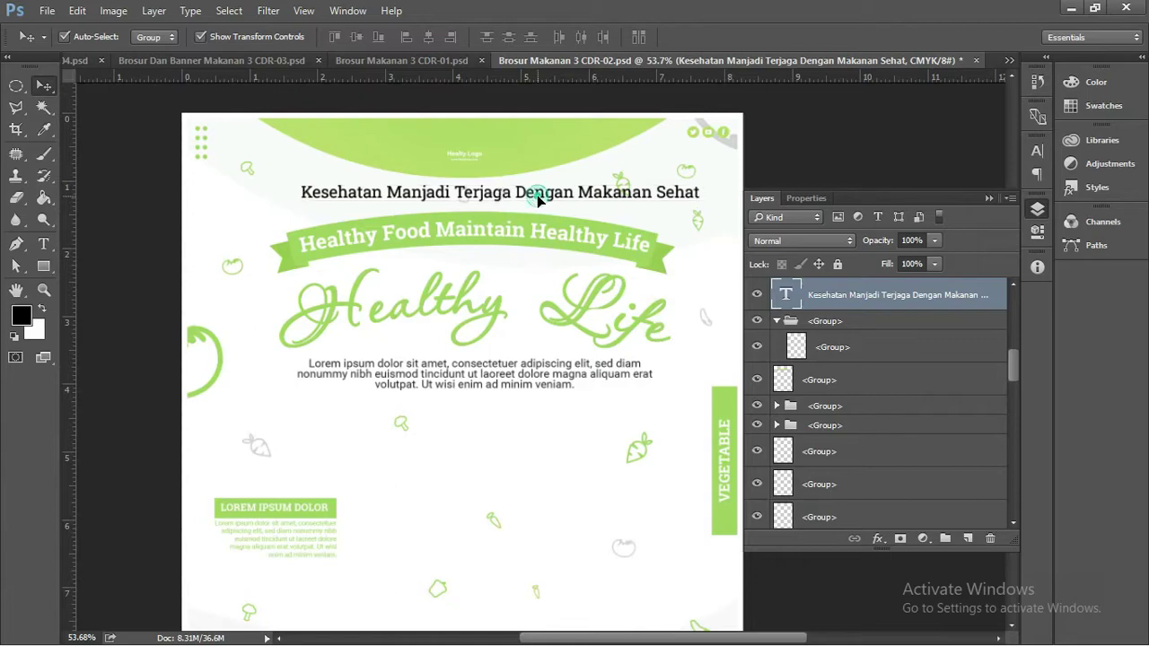
left_click_drag(537, 195, 507, 208)
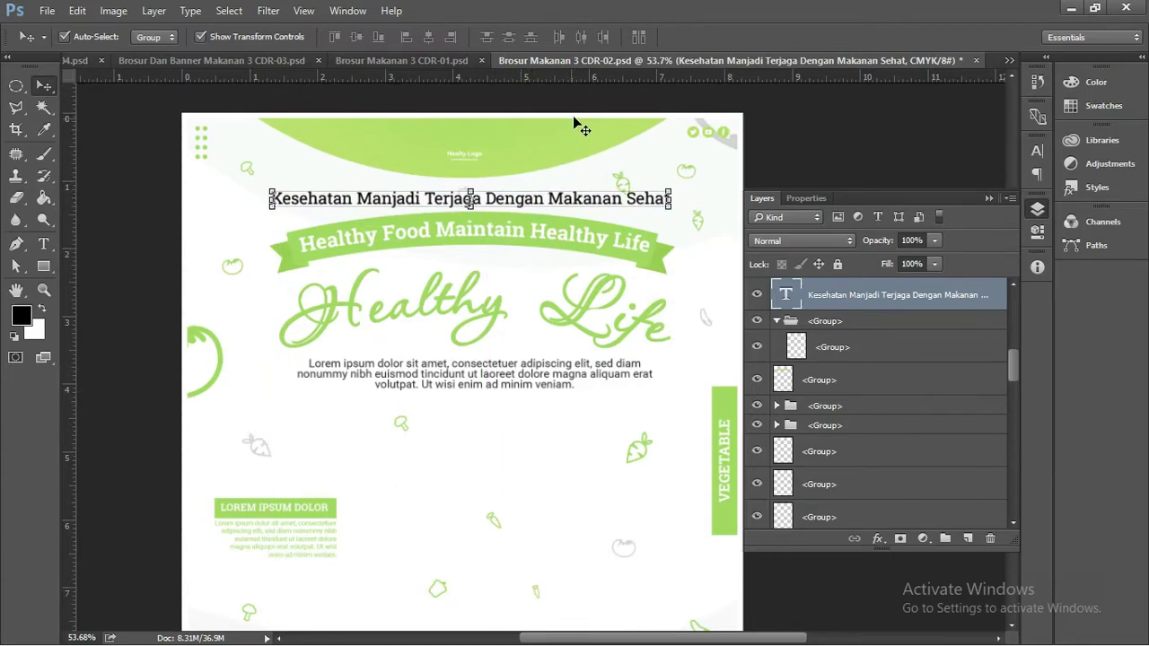
Step: Undo the stray moves of the ribbon text and heading with Ctrl+Z and History
left_click_drag(558, 238, 526, 281)
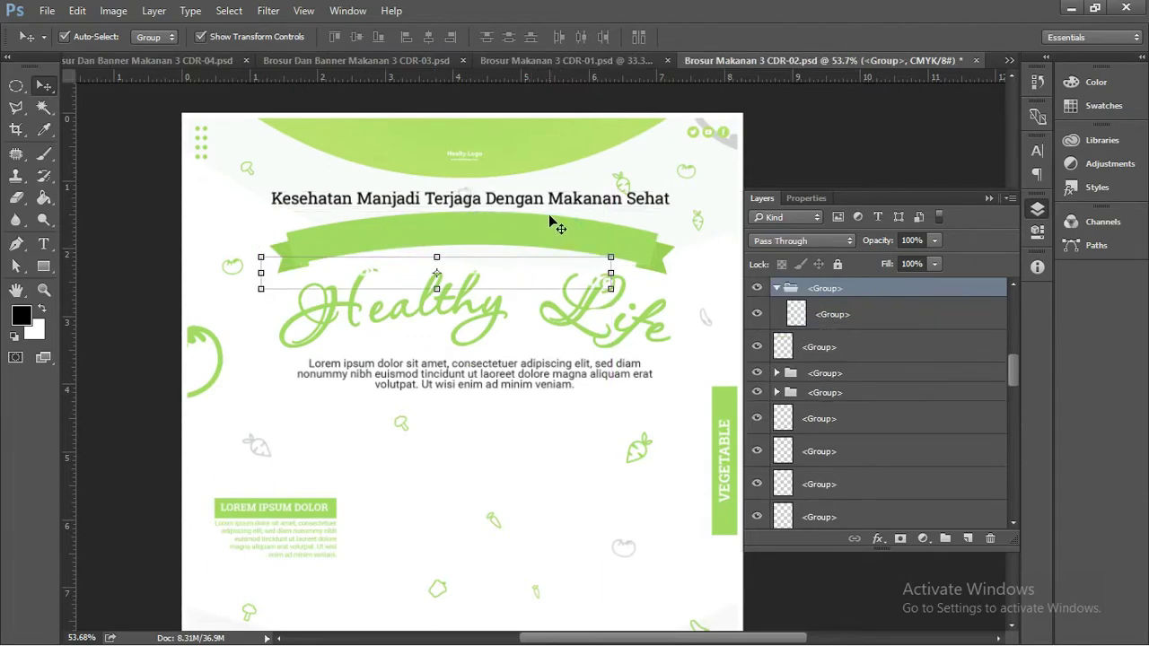
left_click_drag(550, 217, 545, 235)
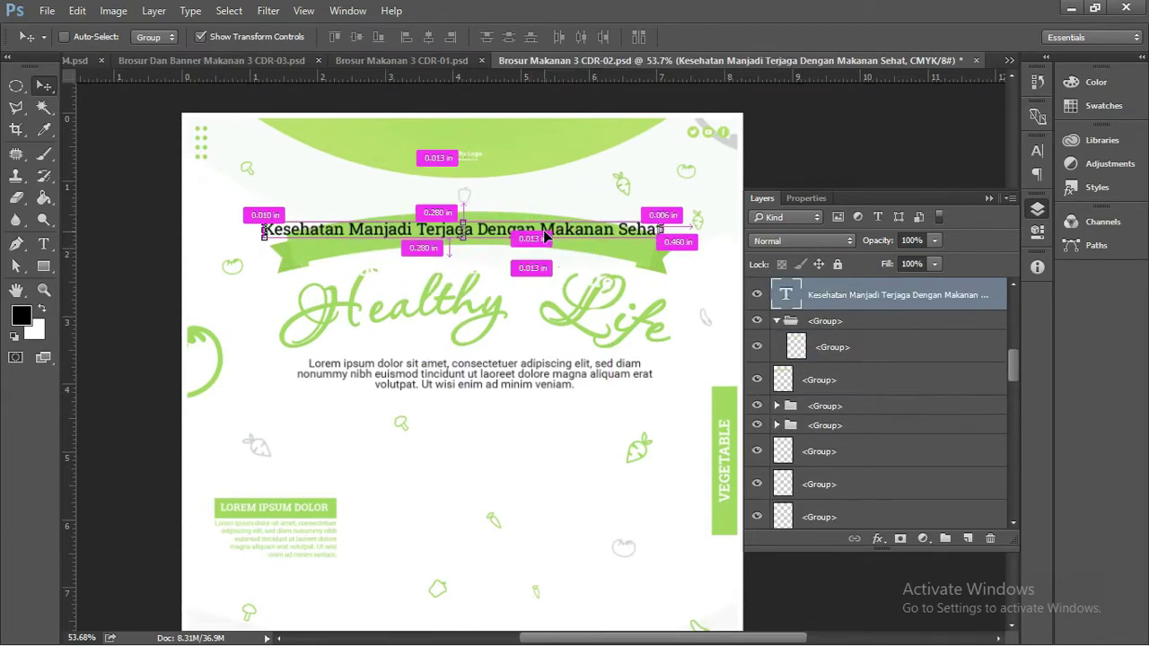
key("ctrl+z")
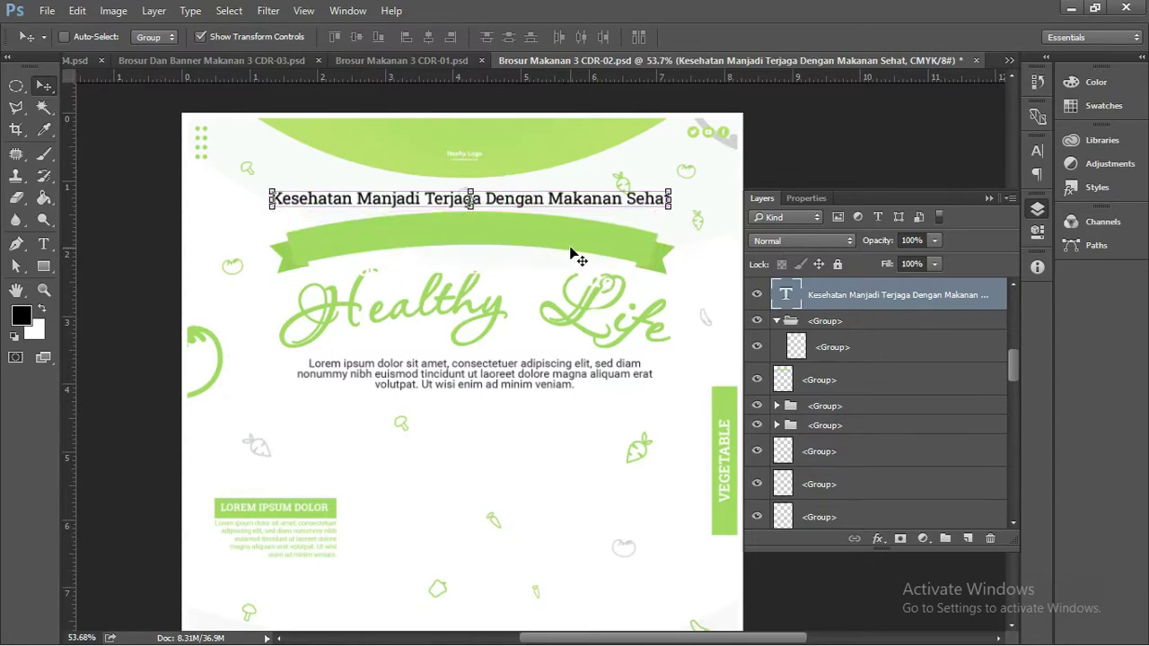
left_click(1037, 81)
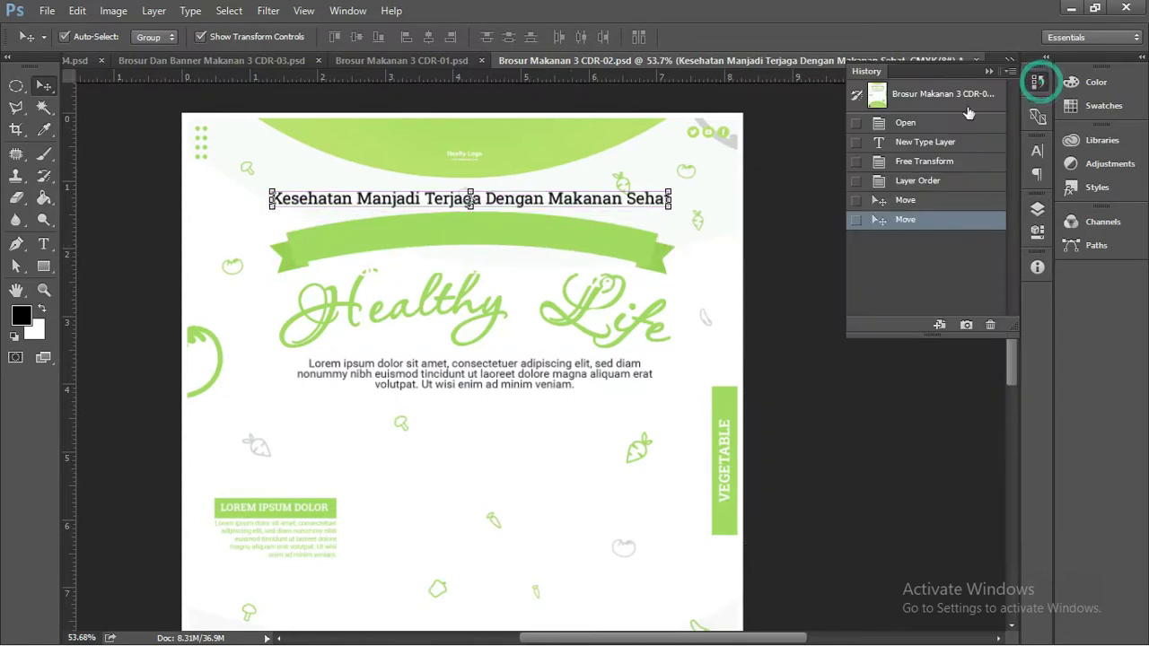
left_click(911, 200)
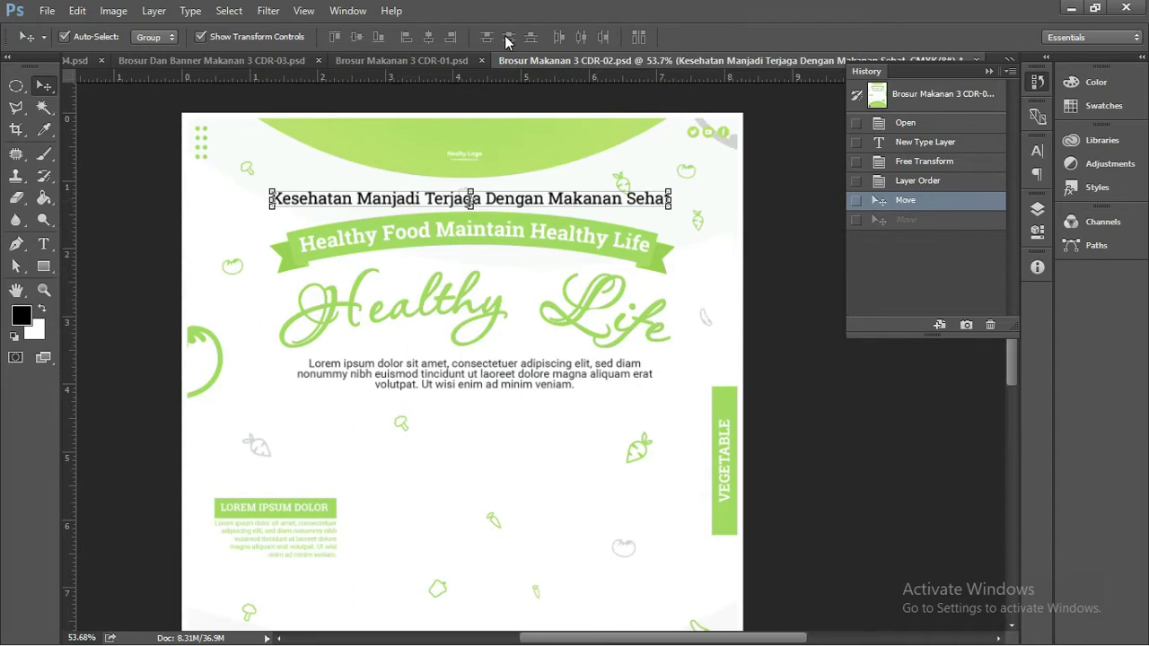
left_click(988, 71)
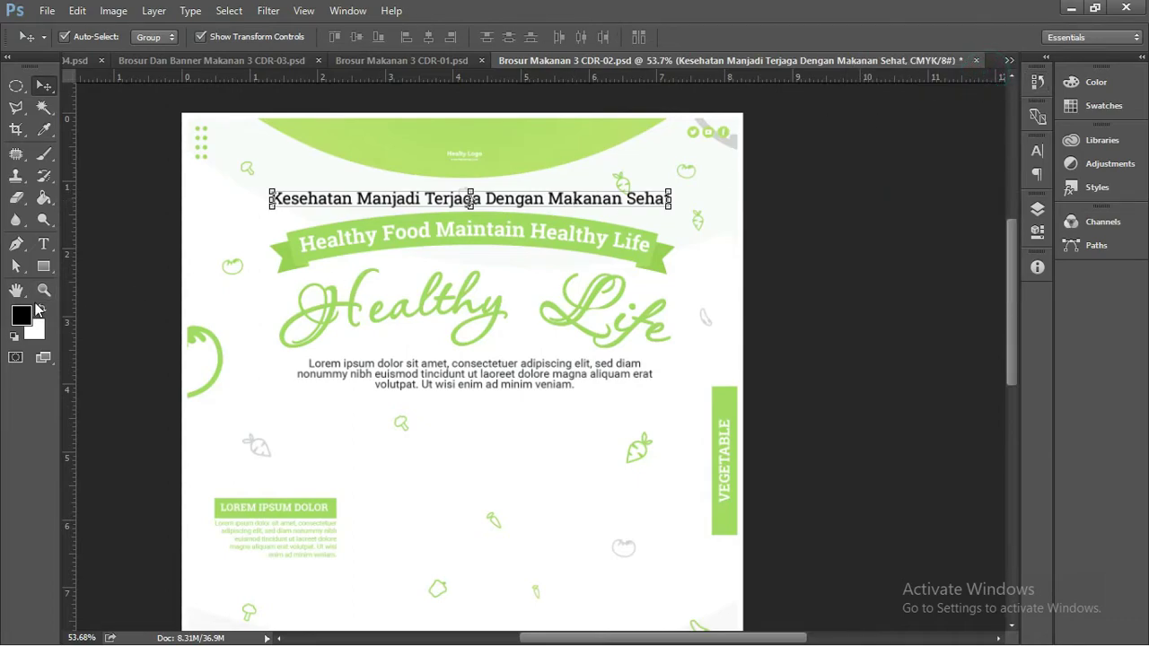
left_click(43, 243)
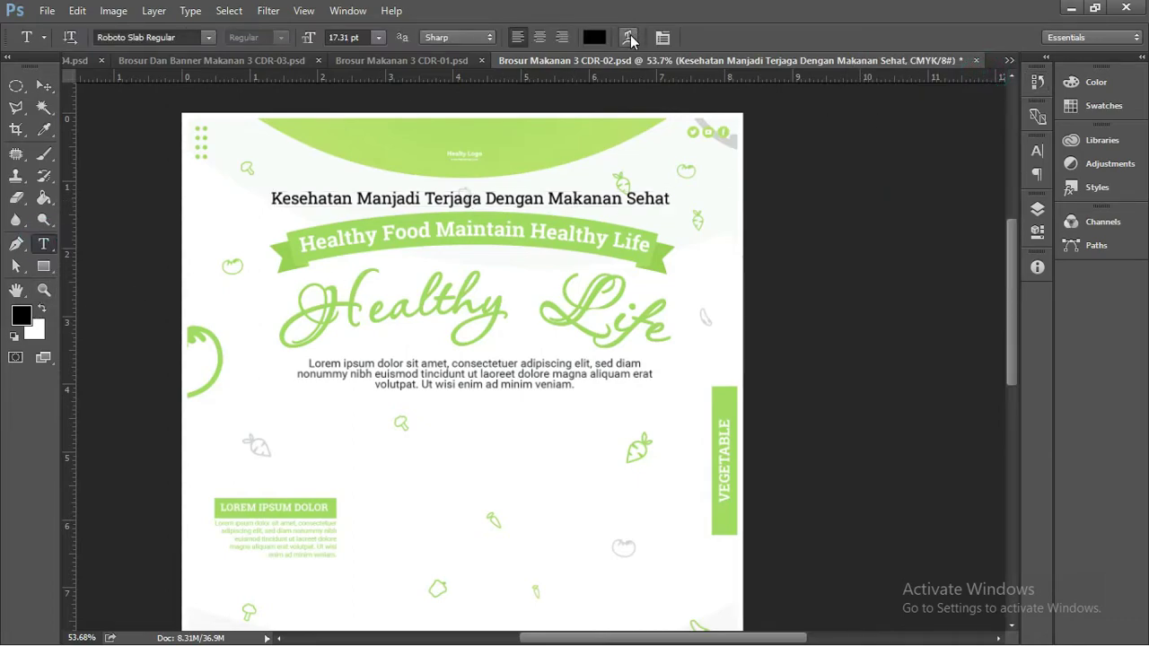
Step: Warp the Kesehatan heading into an Arc with a +12% bend
left_click(627, 36)
mouse_move(322, 108)
left_mouse_down()
mouse_move(73, 146)
mouse_move(122, 207)
mouse_move(206, 171)
left_mouse_up()
left_click(94, 238)
left_click(118, 205)
left_click(102, 209)
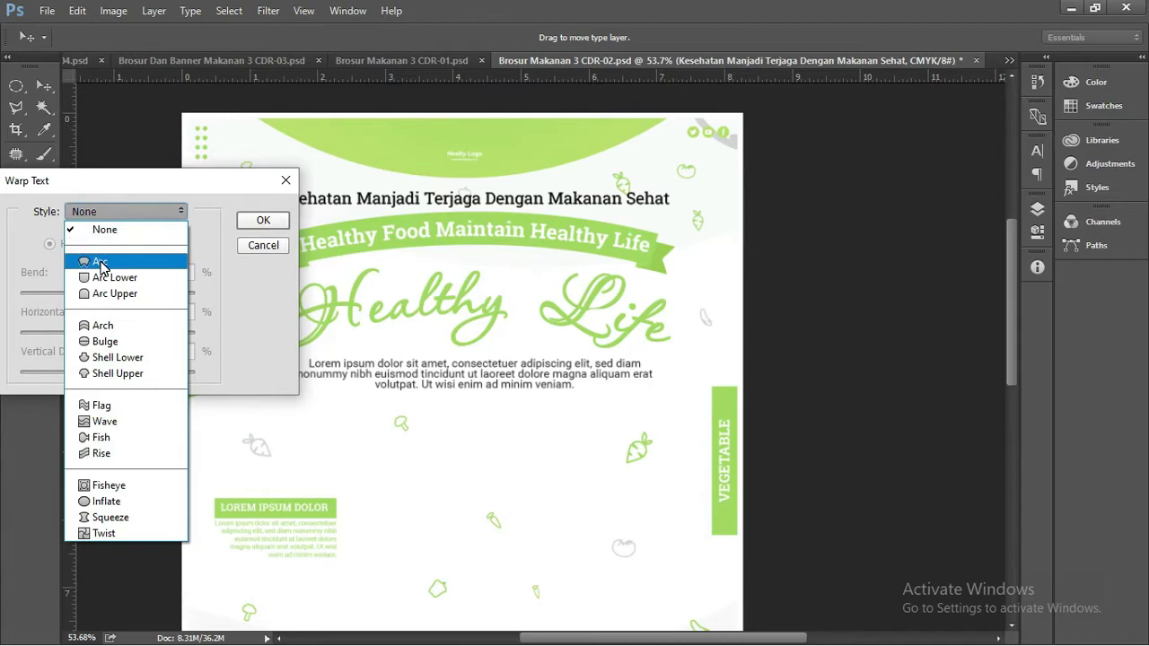
left_click(102, 261)
left_click_drag(147, 192, 162, 255)
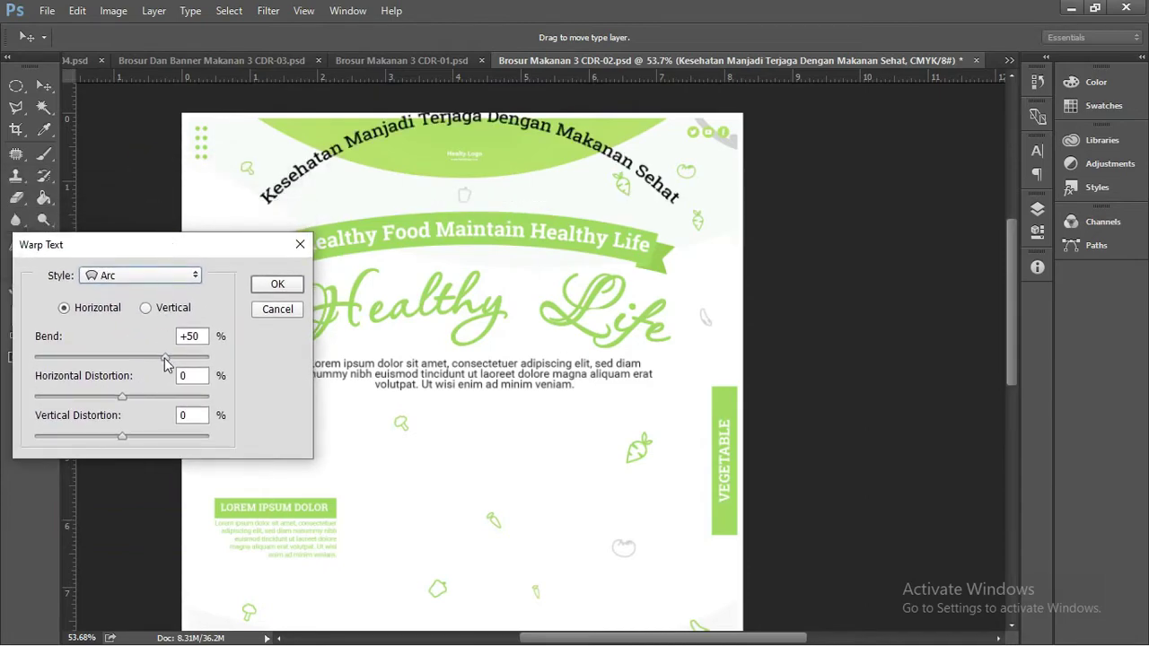
left_click_drag(166, 357, 132, 357)
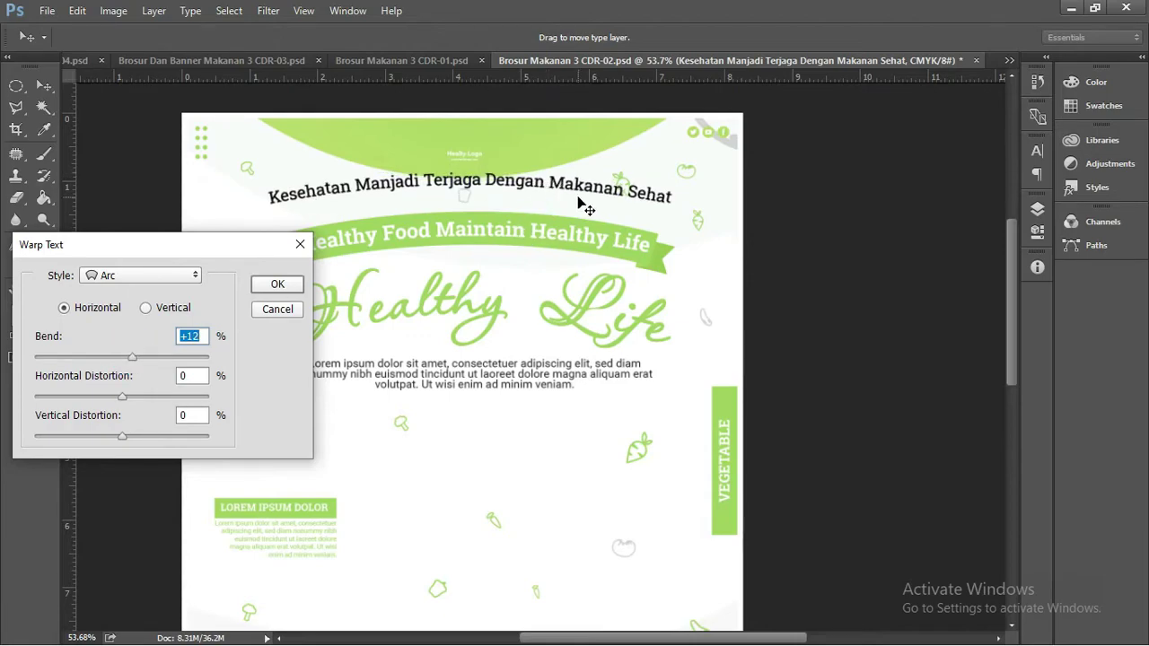
left_click_drag(235, 246, 207, 318)
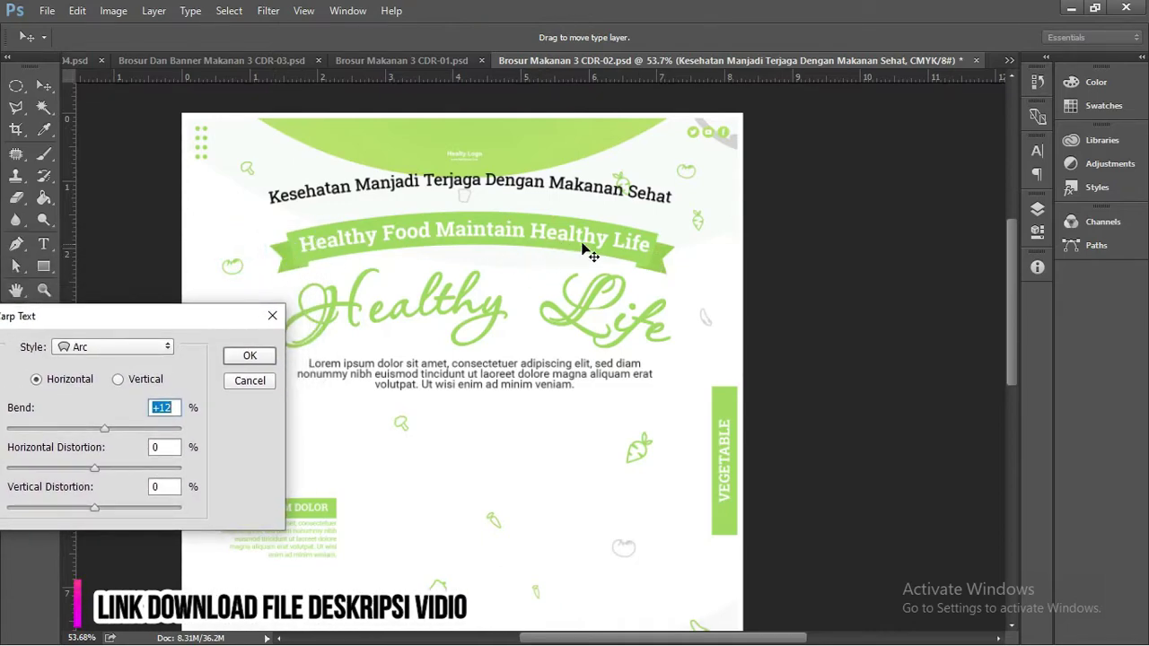
left_click(206, 321)
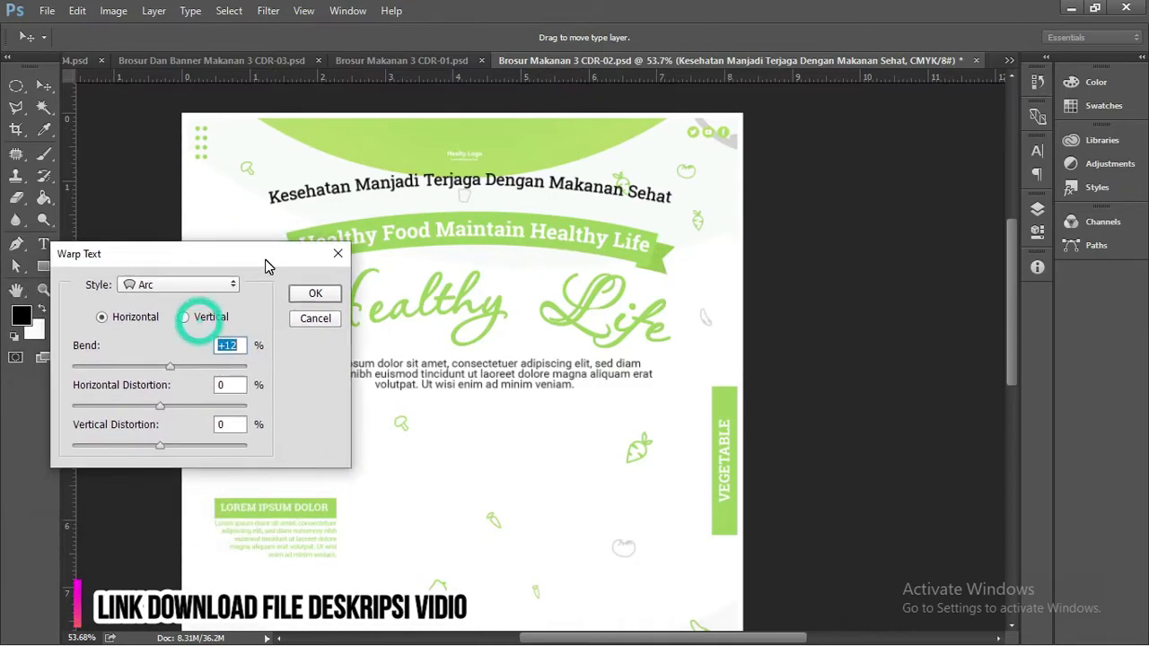
left_click(316, 294)
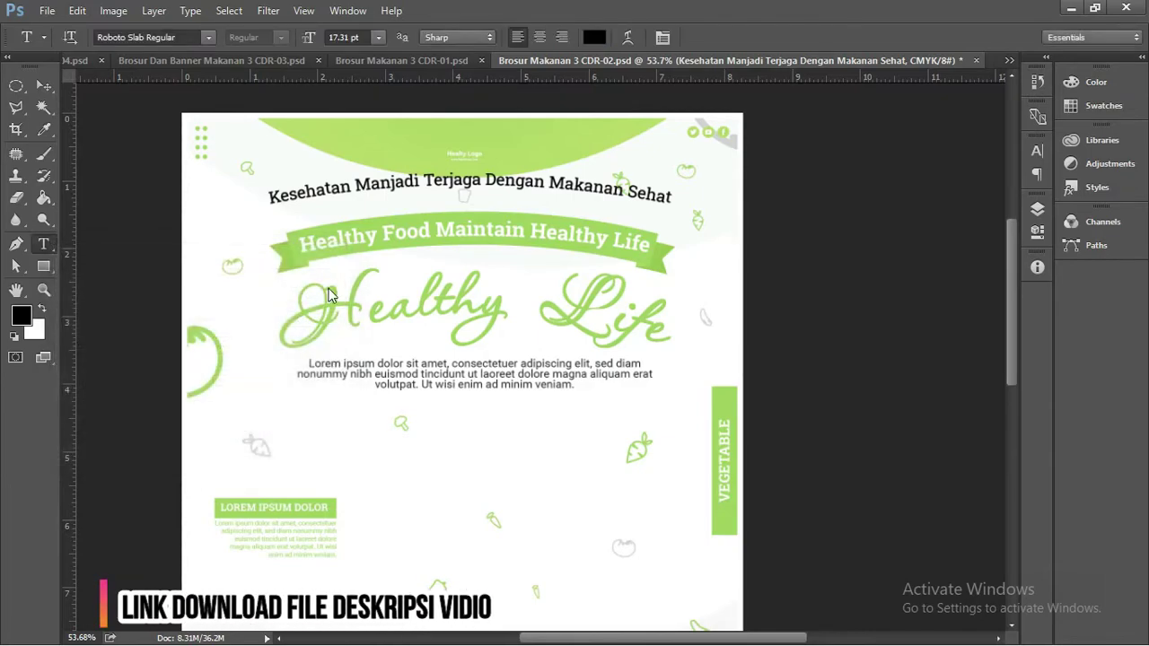
Step: Pan below the lorem paragraph and type a new 'Hidup Sehat' text line there
scroll(546, 310, "up", 2)
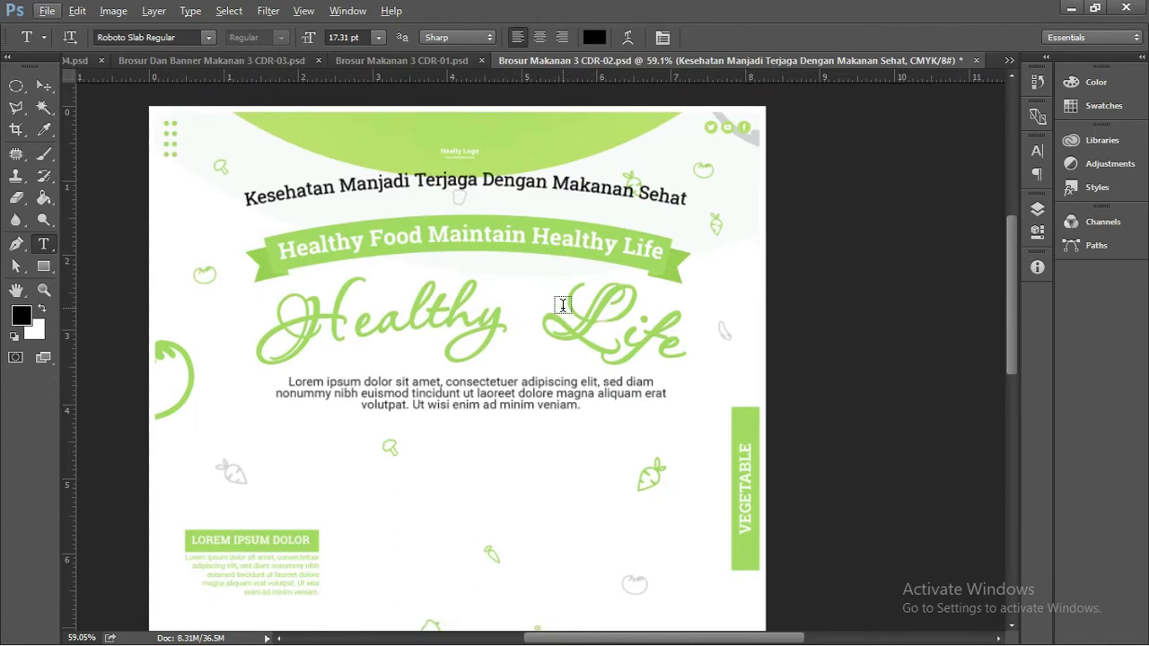
scroll(563, 306, "up", 1)
key("v")
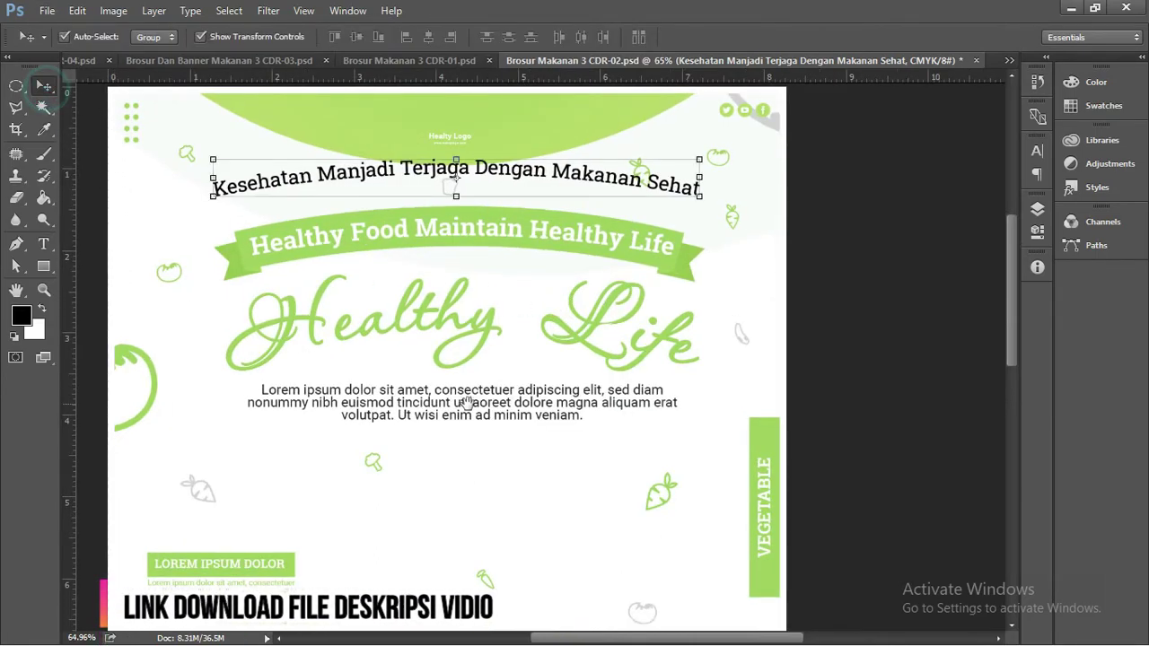
left_click_drag(471, 391, 484, 253)
key("t")
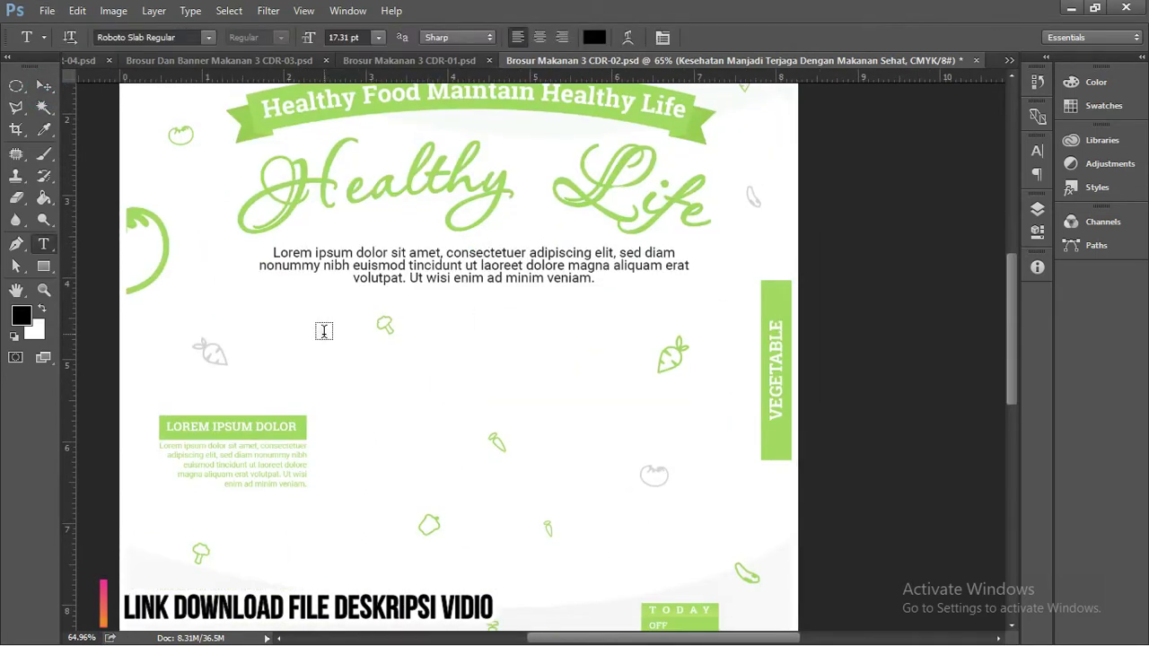
left_click(323, 332)
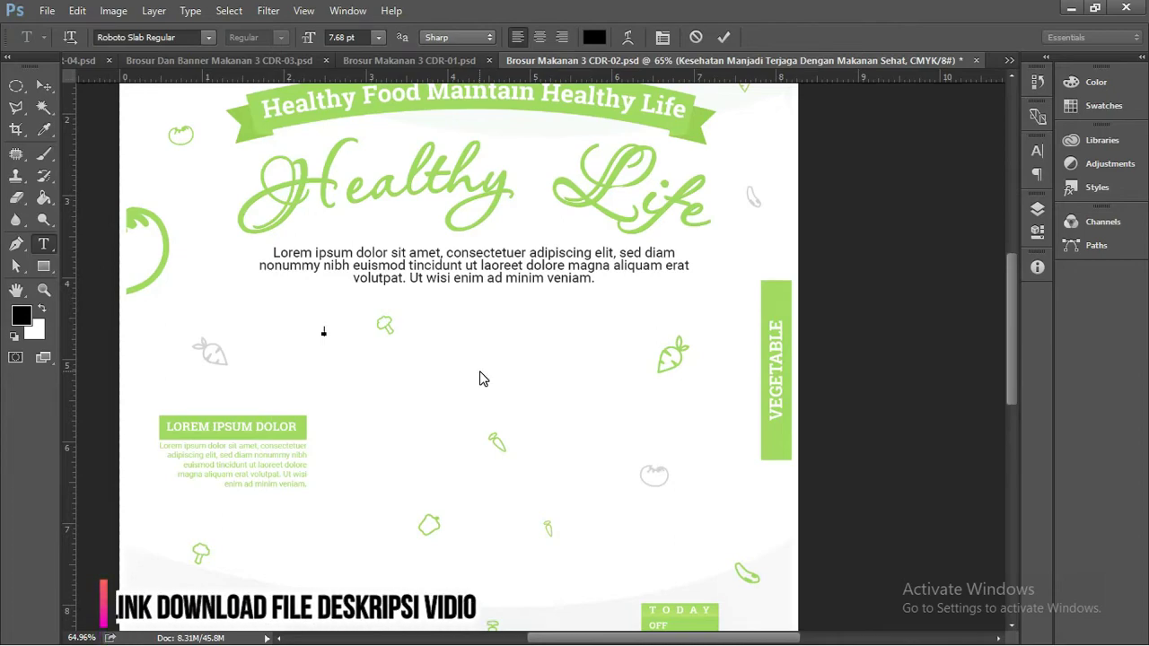
type("aldu")
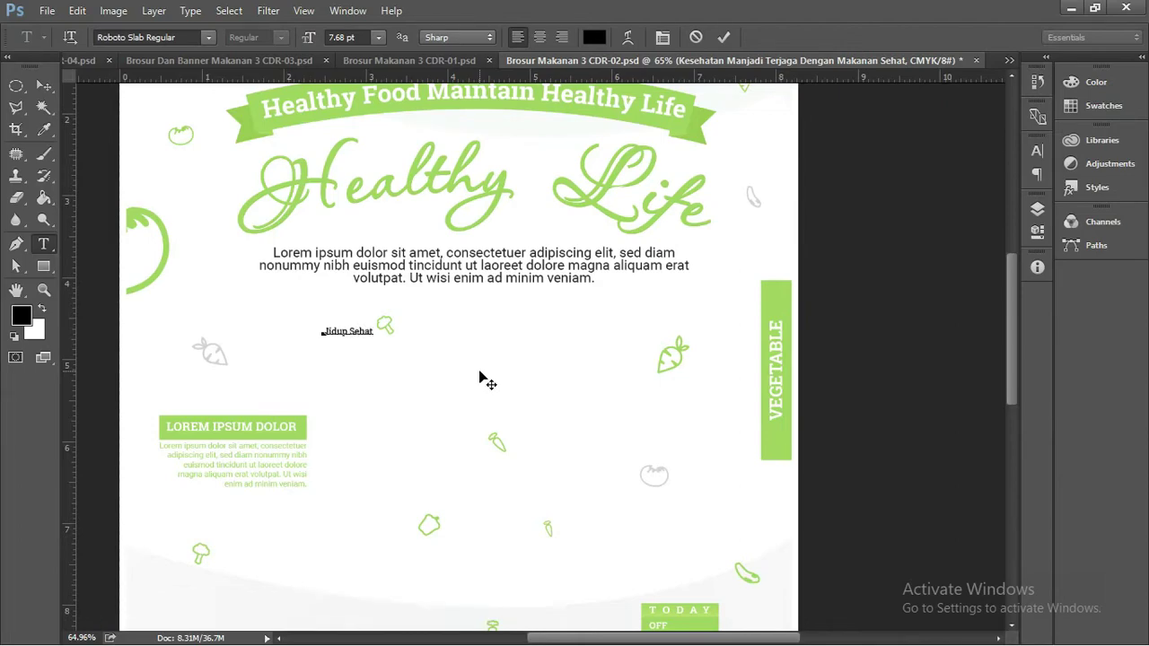
left_click(332, 328)
type("H")
Step: Set the Hidup Sehat text to the Passions Conflict script font
key("ctrl+a")
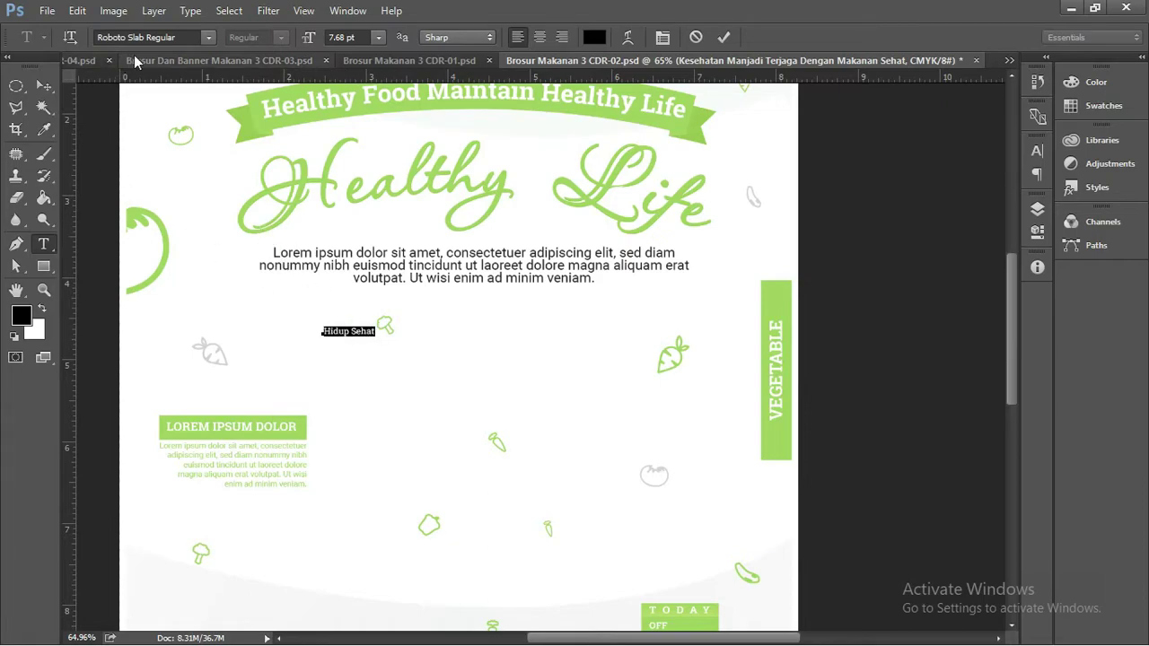
left_click(199, 37)
type("p")
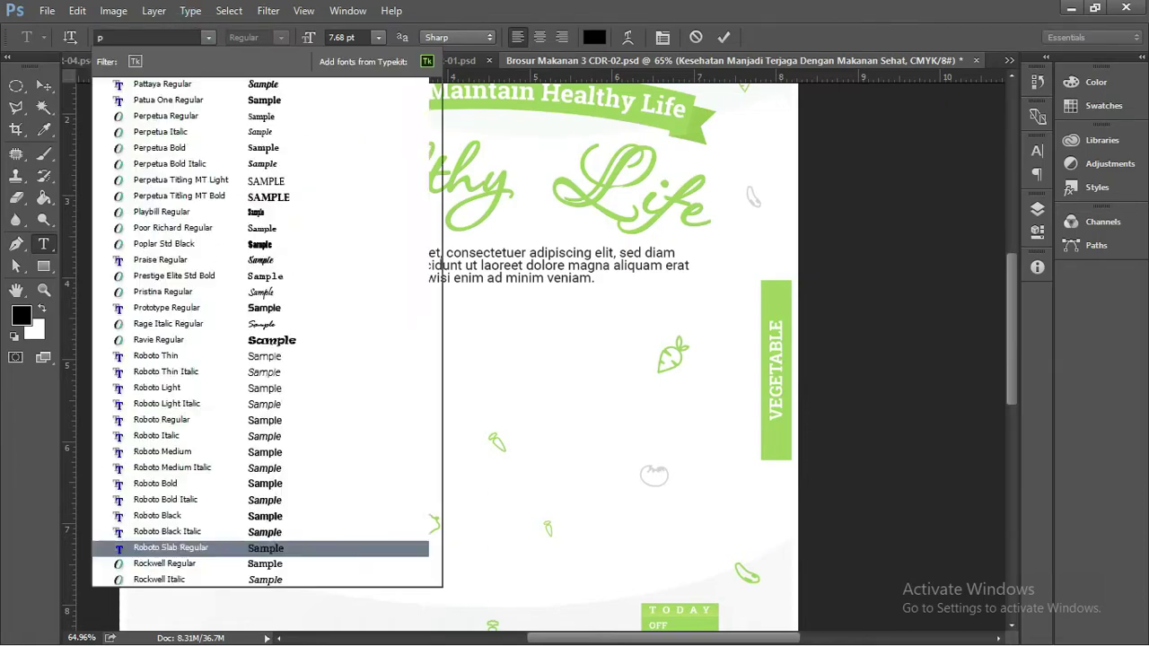
type("as")
left_click(208, 86)
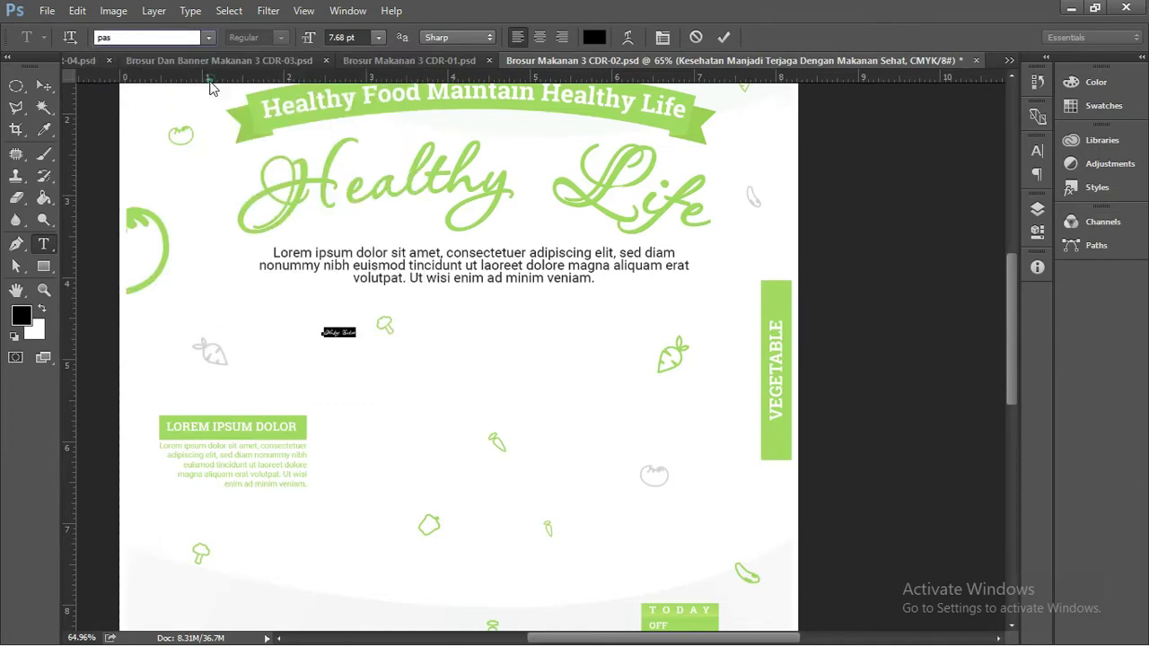
left_click(44, 85)
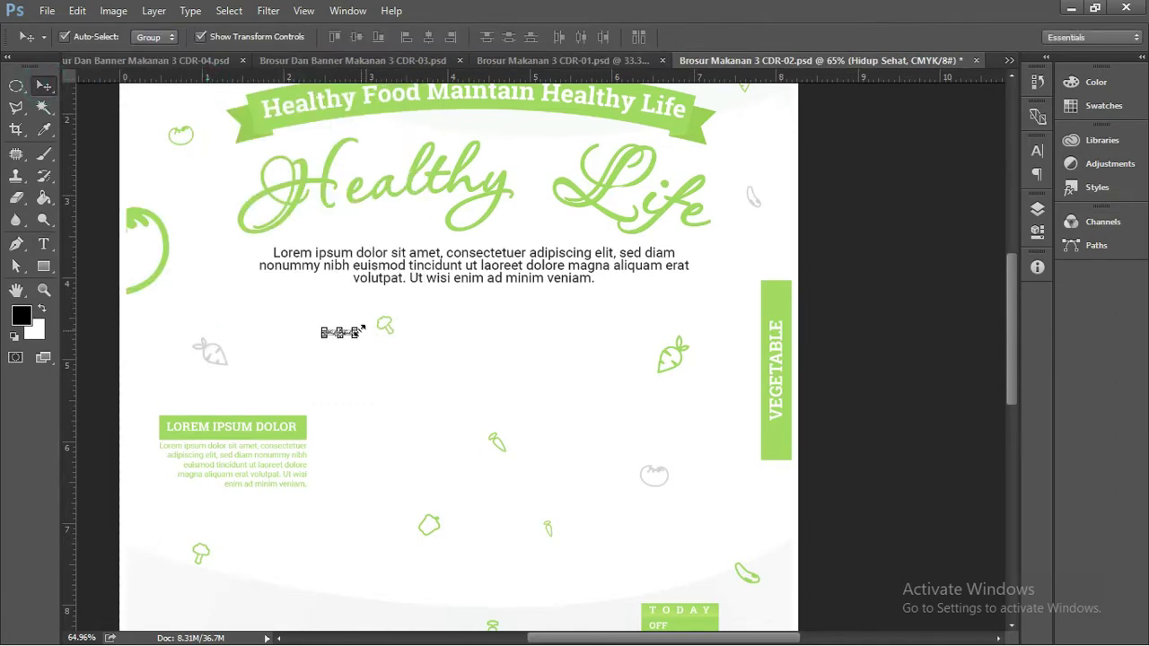
Step: Enlarge the Hidup Sehat text to about 101.87 pt and place it below the paragraph
mouse_move(357, 328)
left_mouse_down()
mouse_move(421, 293)
mouse_move(739, 212)
left_mouse_up()
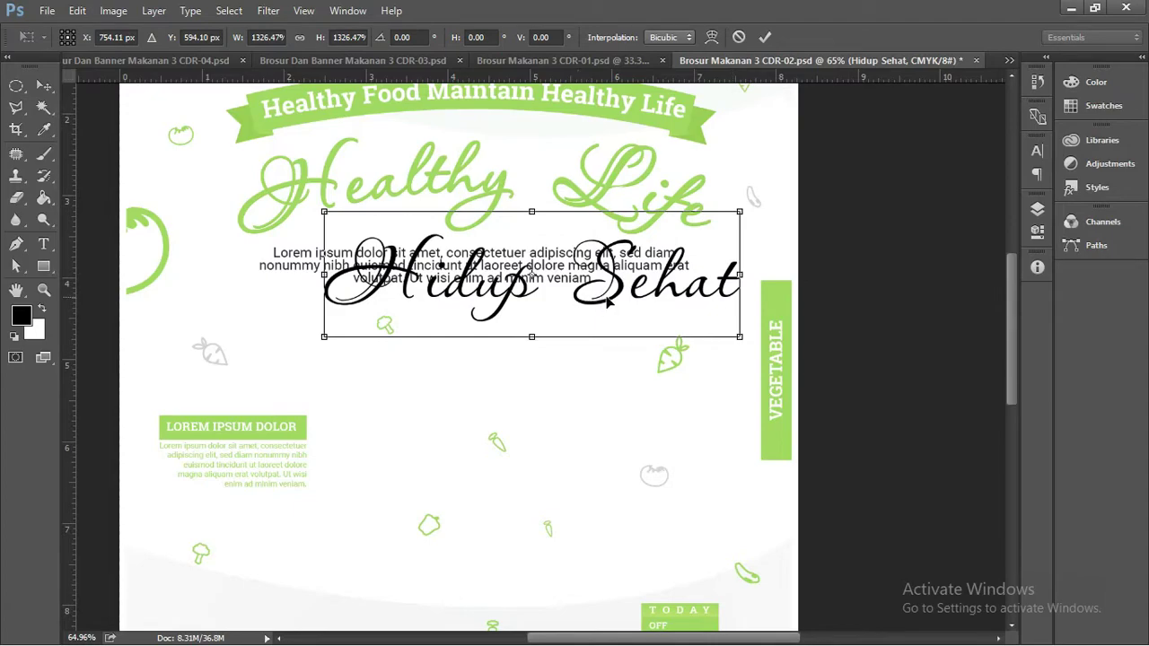
mouse_move(609, 303)
left_mouse_down()
mouse_move(538, 364)
mouse_move(552, 359)
left_mouse_up()
key("Return")
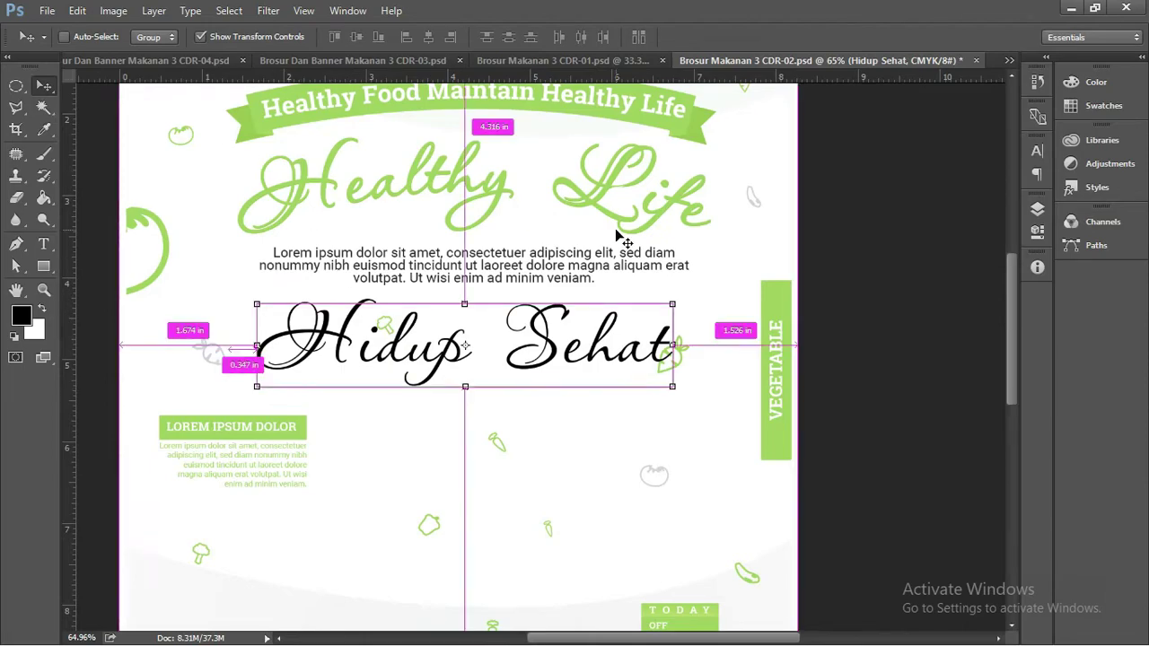
key("ctrl+t")
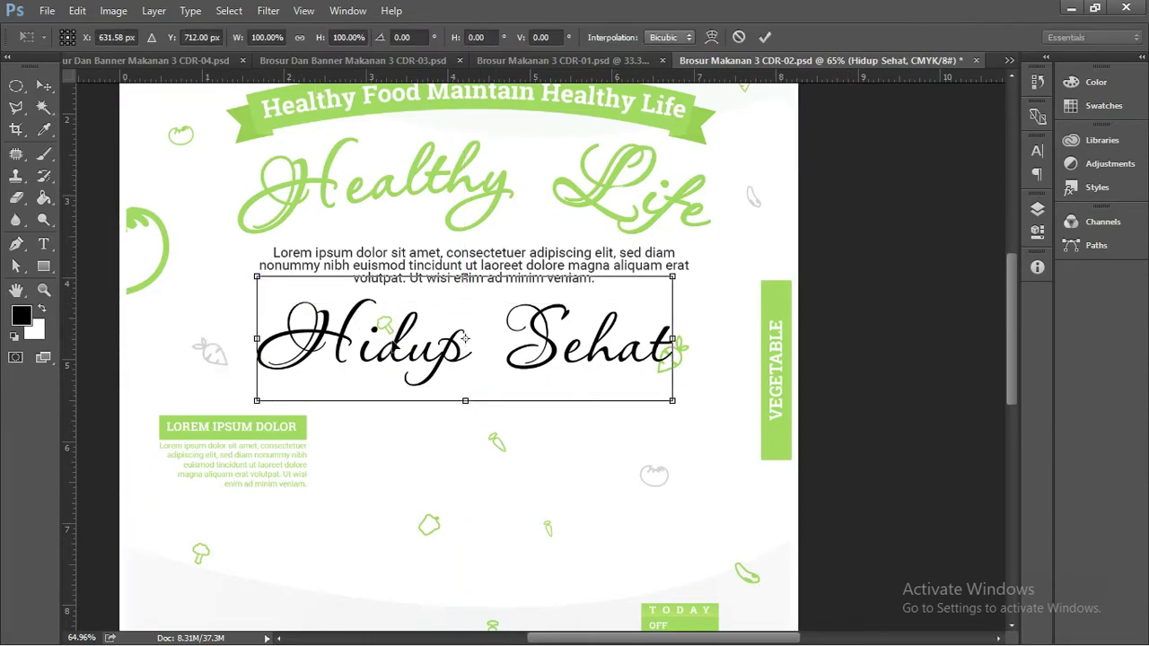
key("Return")
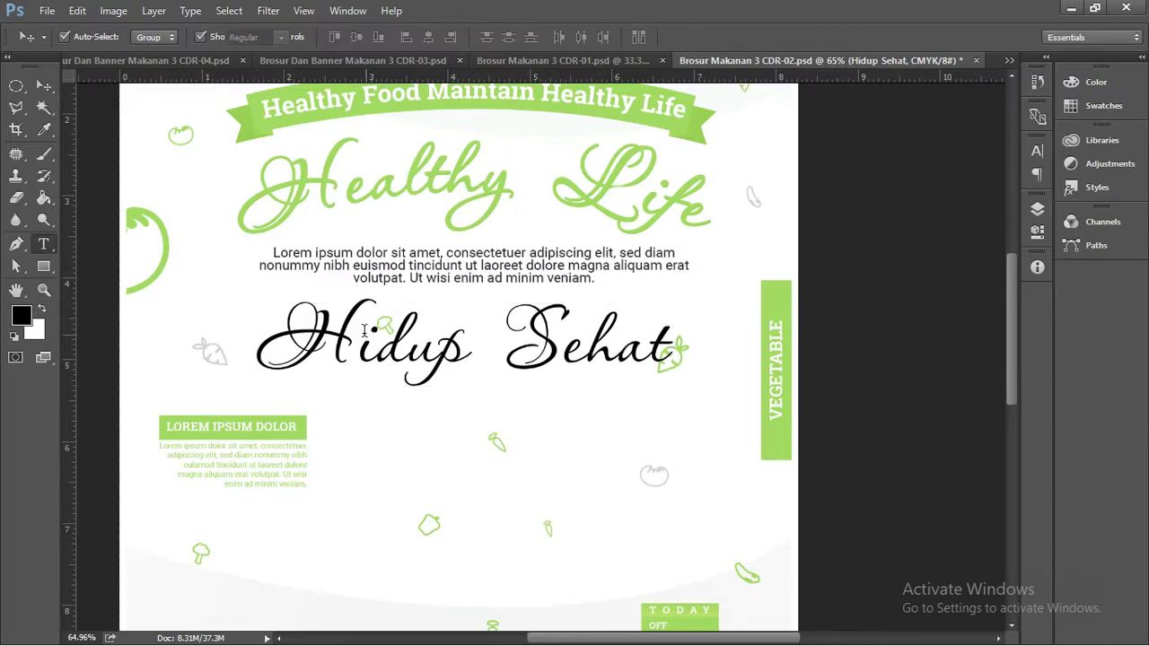
Step: Centre 'Hidup Sehat' horizontally on the page beneath the lorem paragraph
key("t")
triple_click(341, 325)
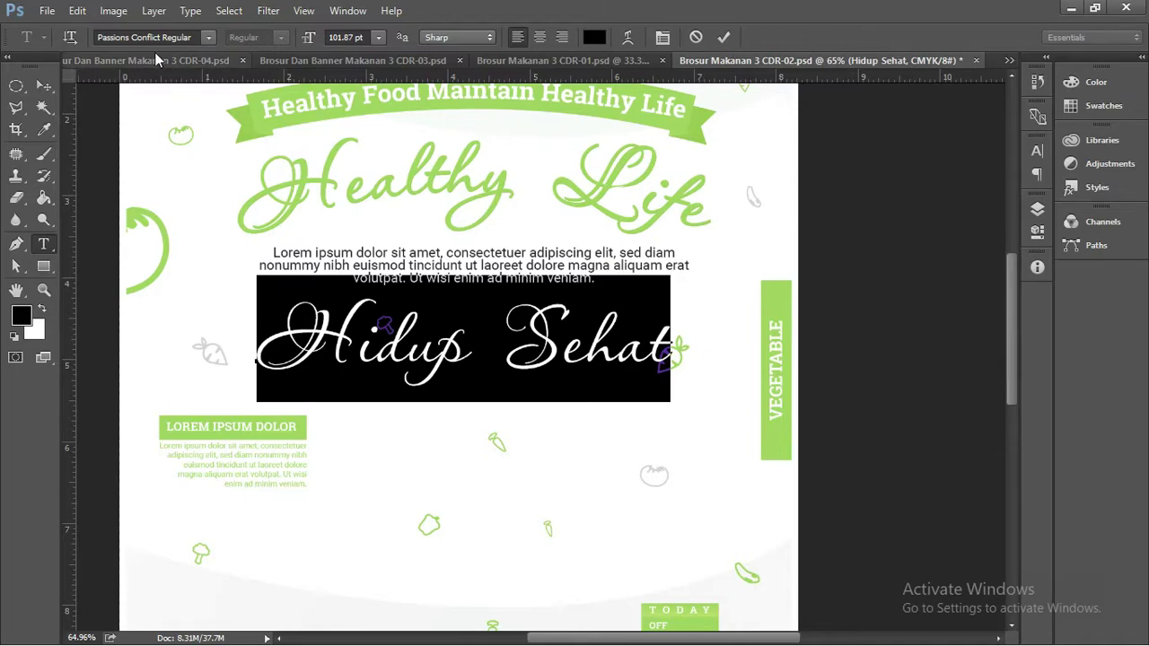
left_click(43, 84)
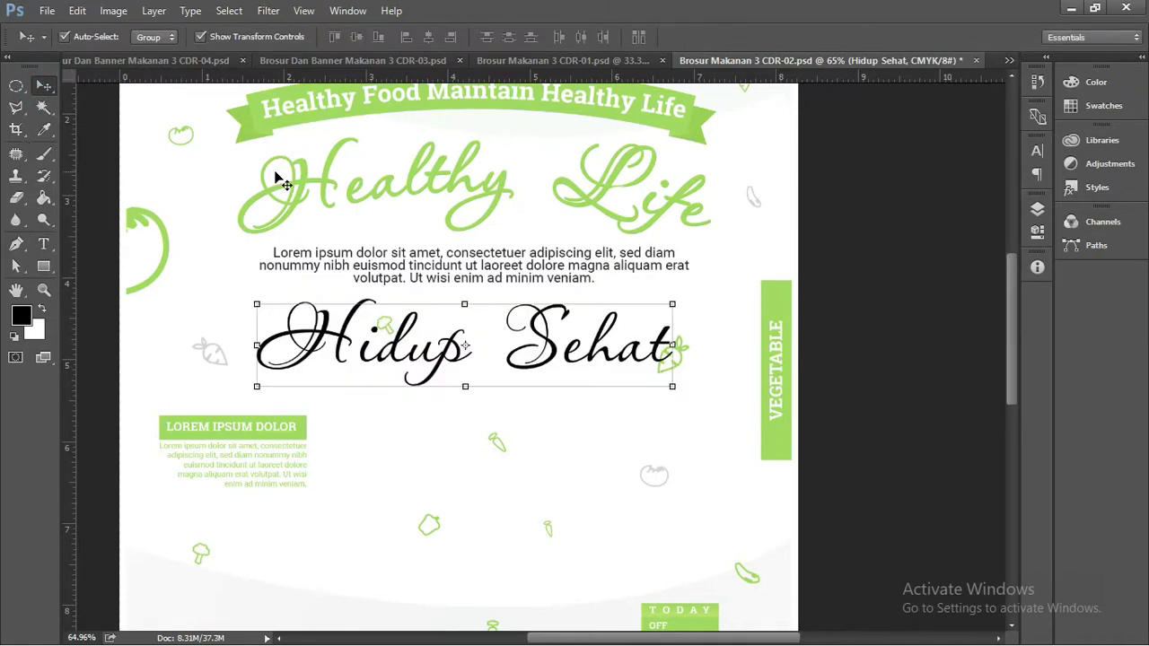
scroll(296, 180, "up", 3, "alt")
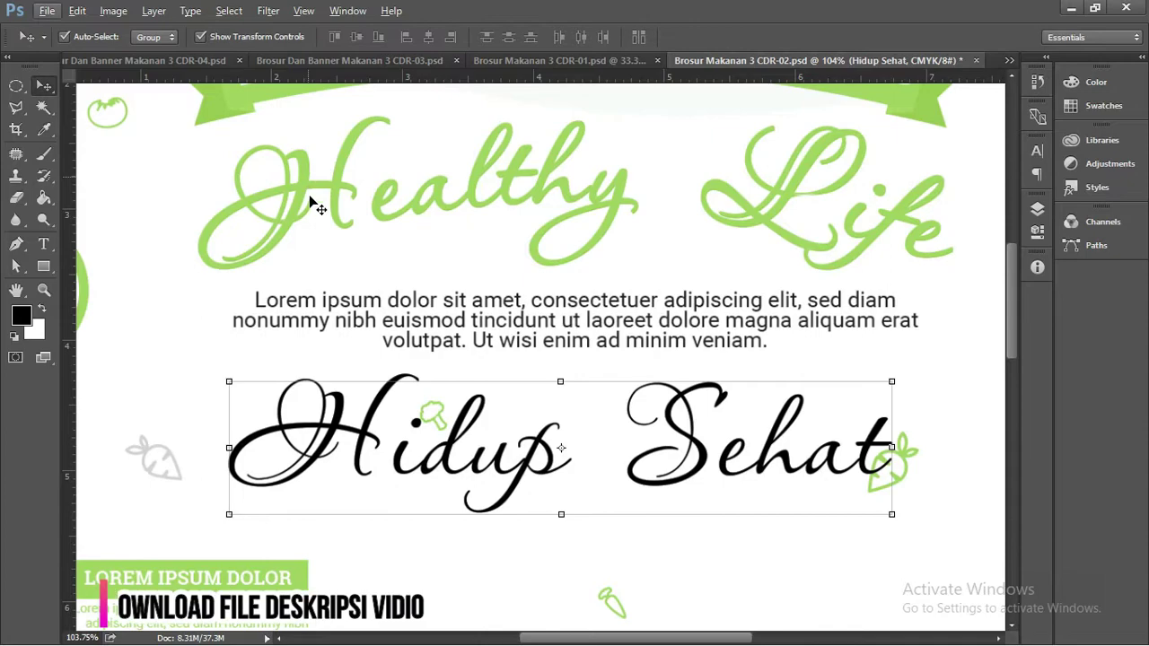
left_click_drag(376, 406, 351, 407)
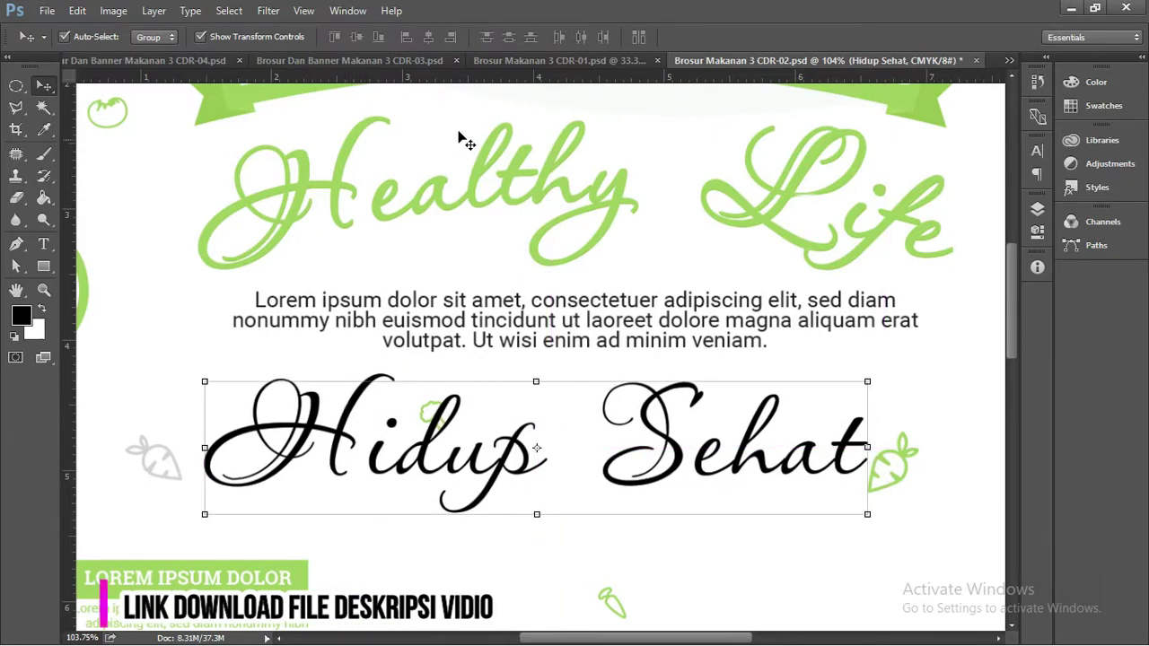
scroll(368, 196, "down", 1, "alt")
scroll(377, 200, "down", 1, "alt")
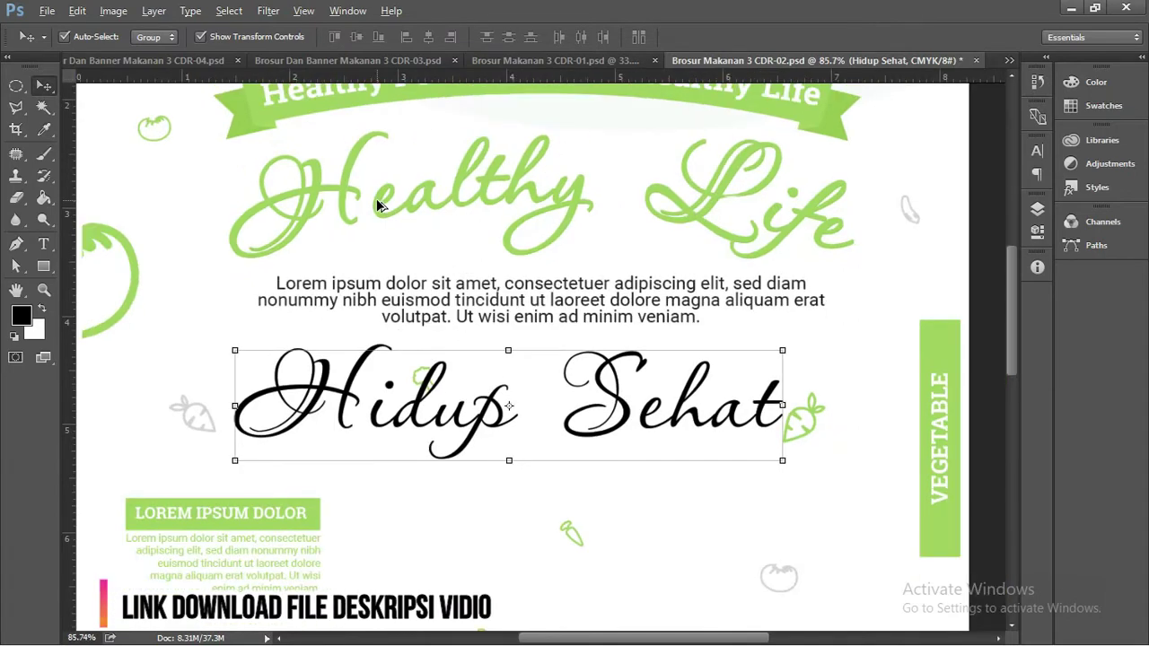
key("alt")
Step: Tighten the Hidup Sehat tracking to -3 in the Character panel
left_click(1037, 151)
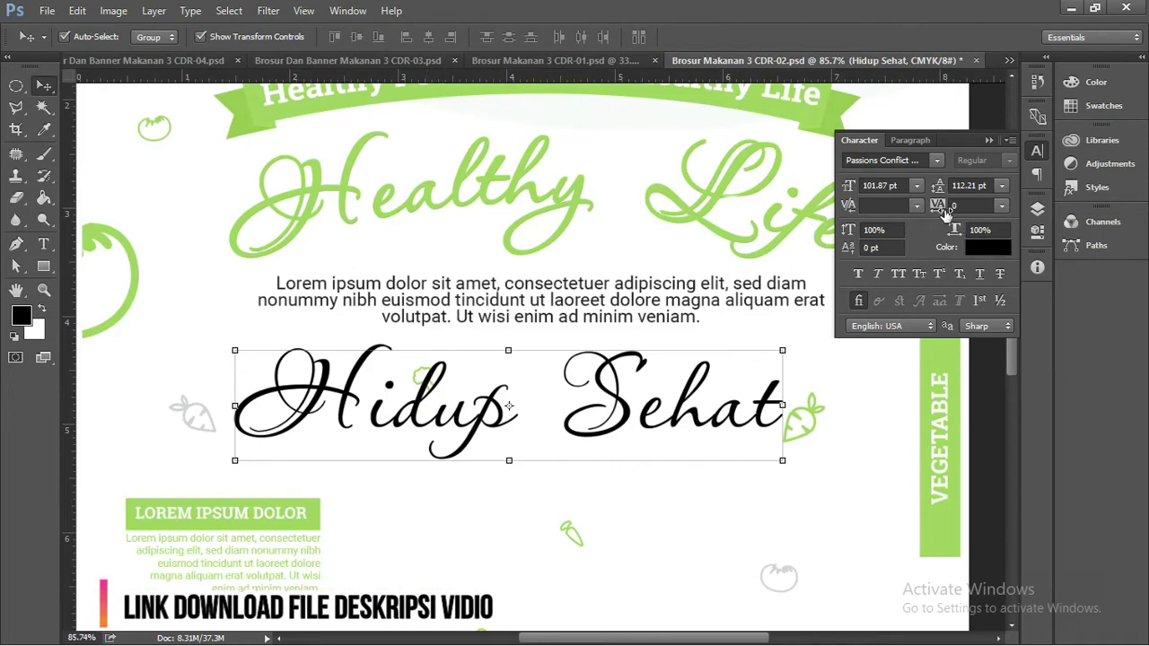
left_click_drag(938, 206, 935, 207)
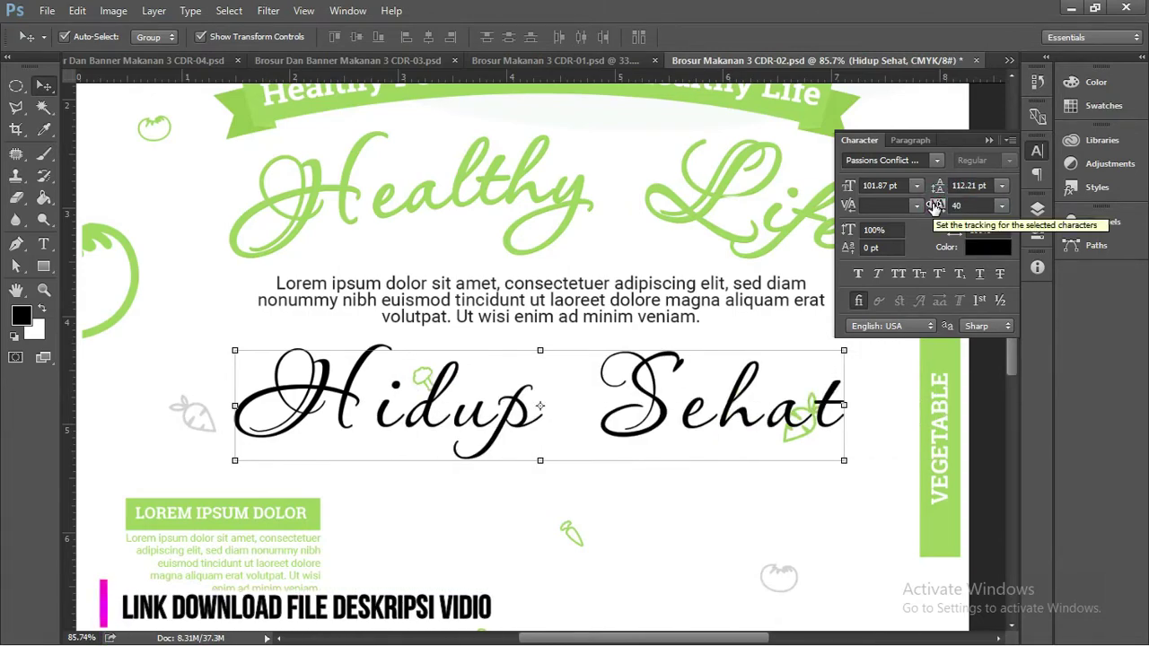
left_click(954, 205)
key("BackSpace")
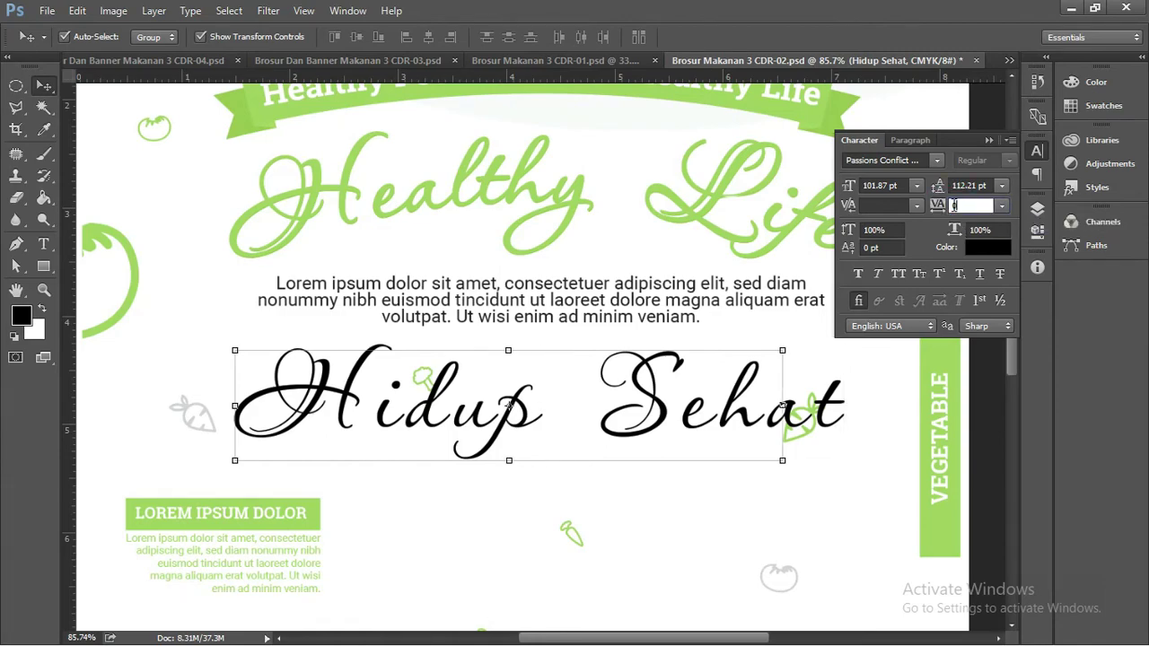
key("Return")
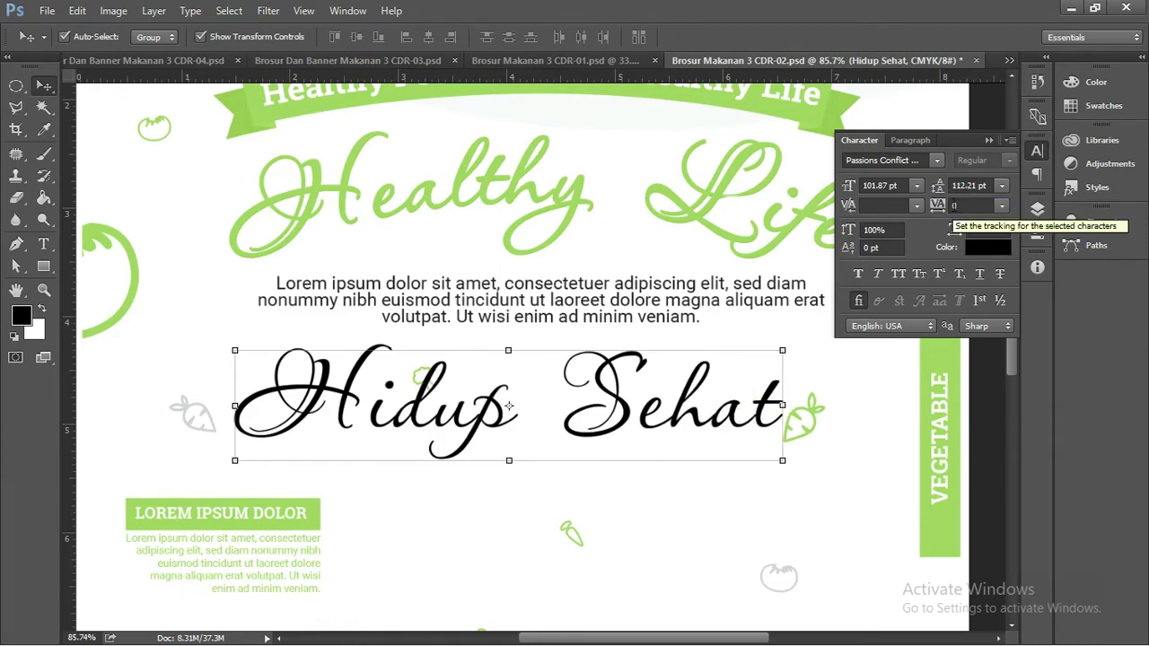
left_click(954, 206)
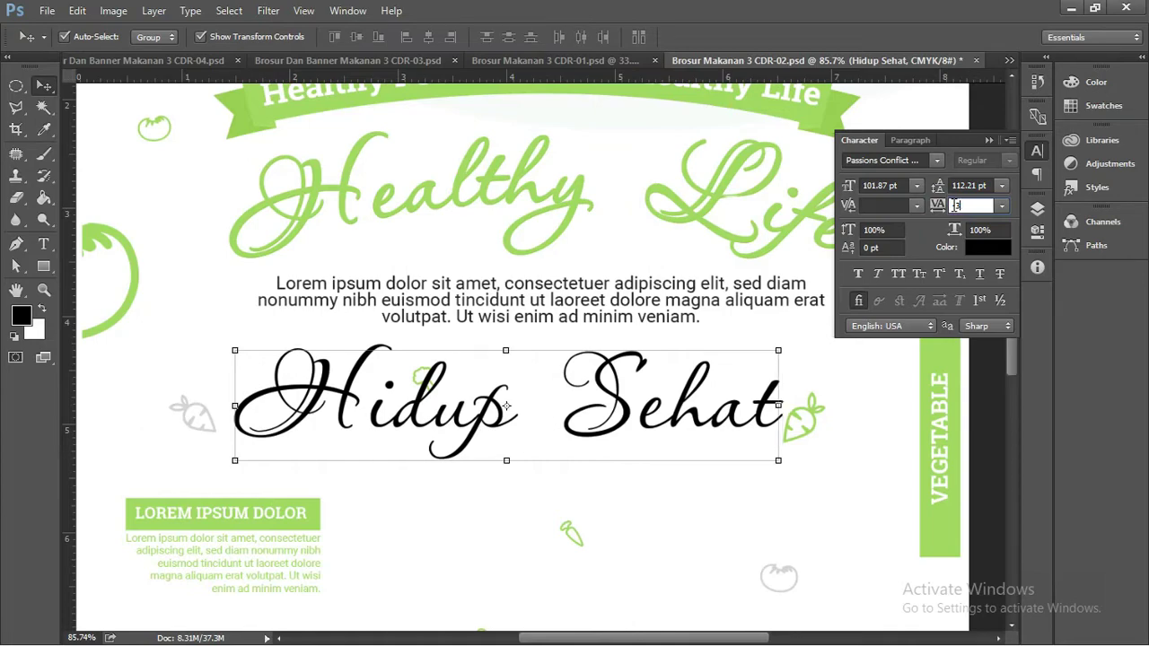
key("Return")
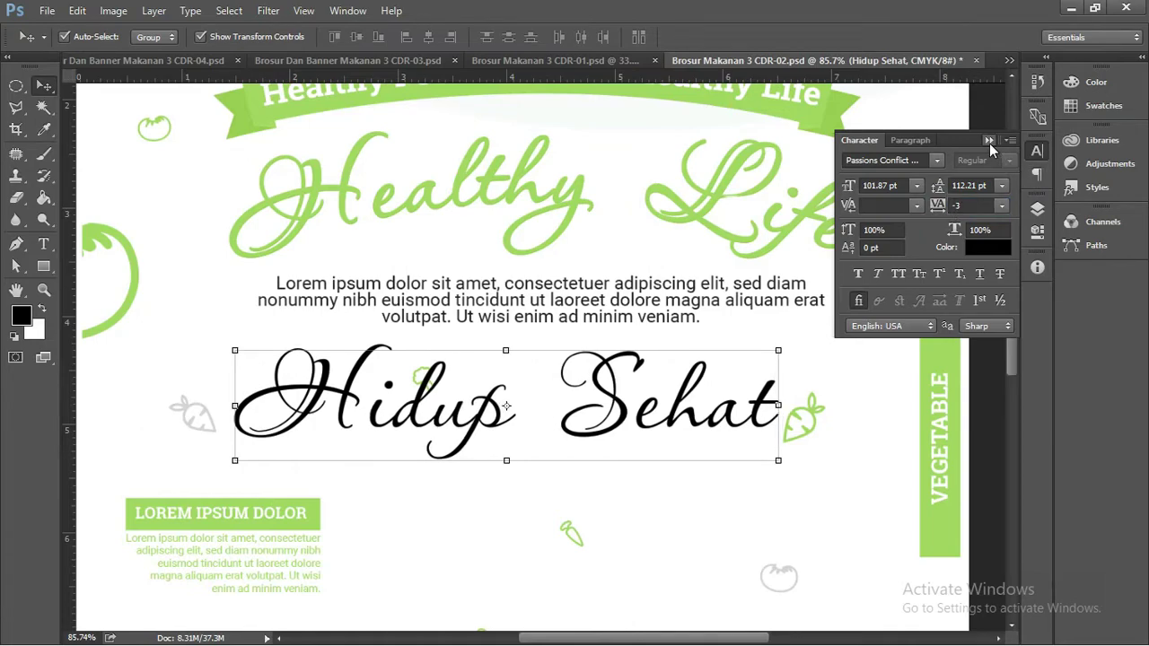
left_click(988, 141)
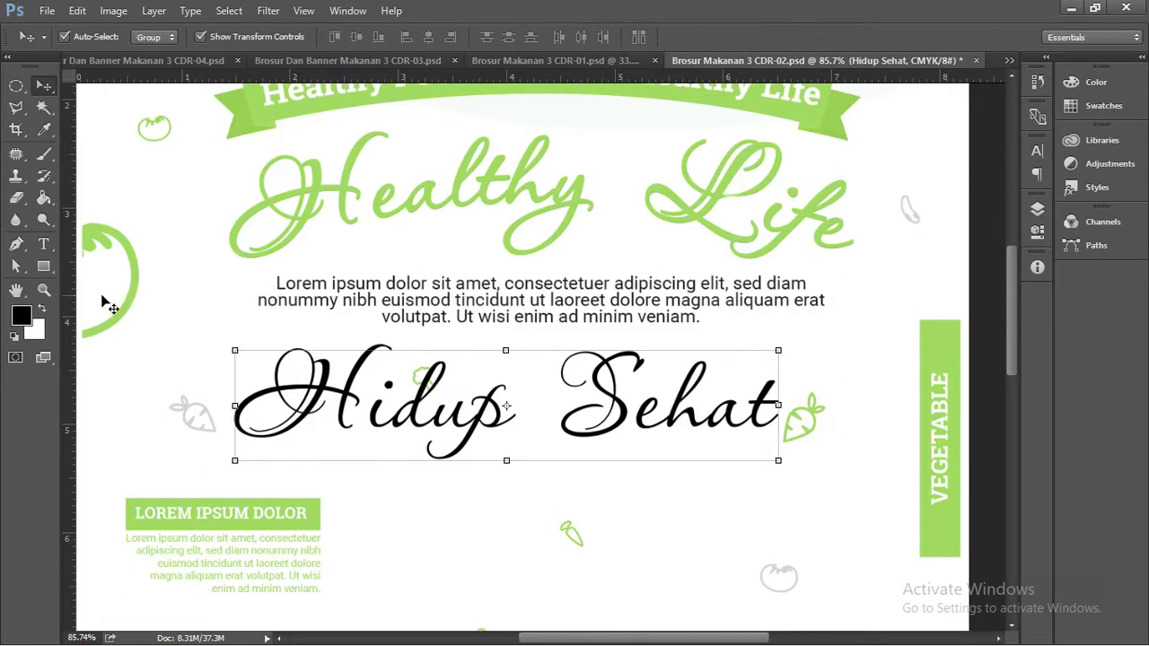
Step: Select the Hidup Sehat text and sample the brochure's light green with the eyedropper
left_click(43, 243)
left_click(333, 390)
key("ctrl+a")
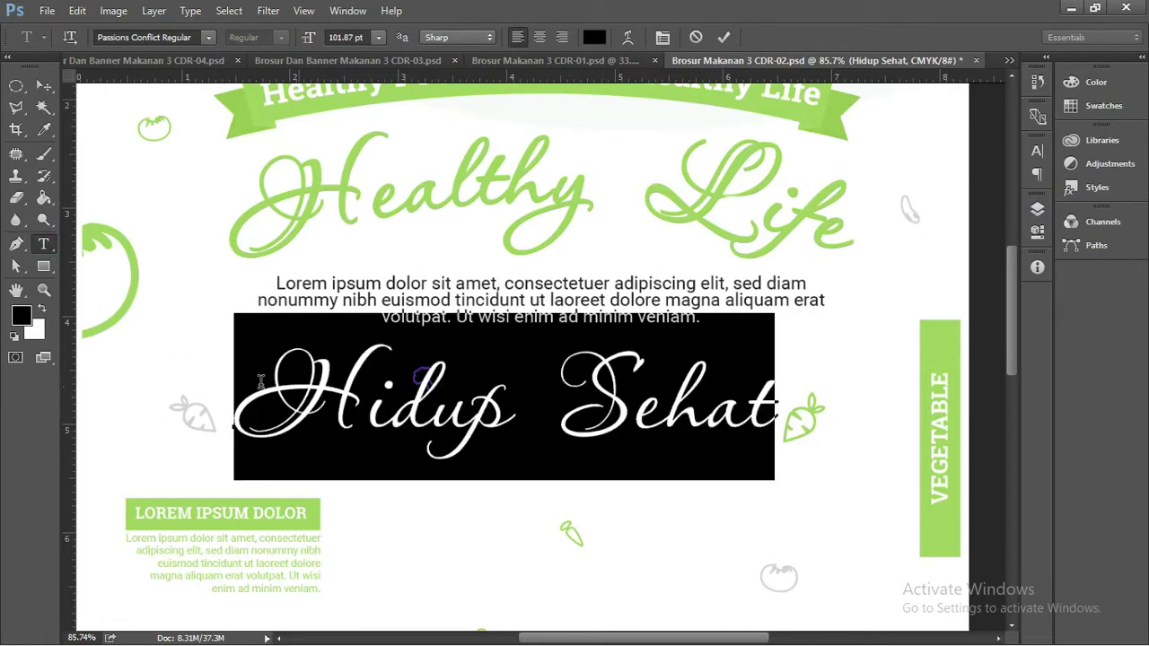
left_click(43, 128)
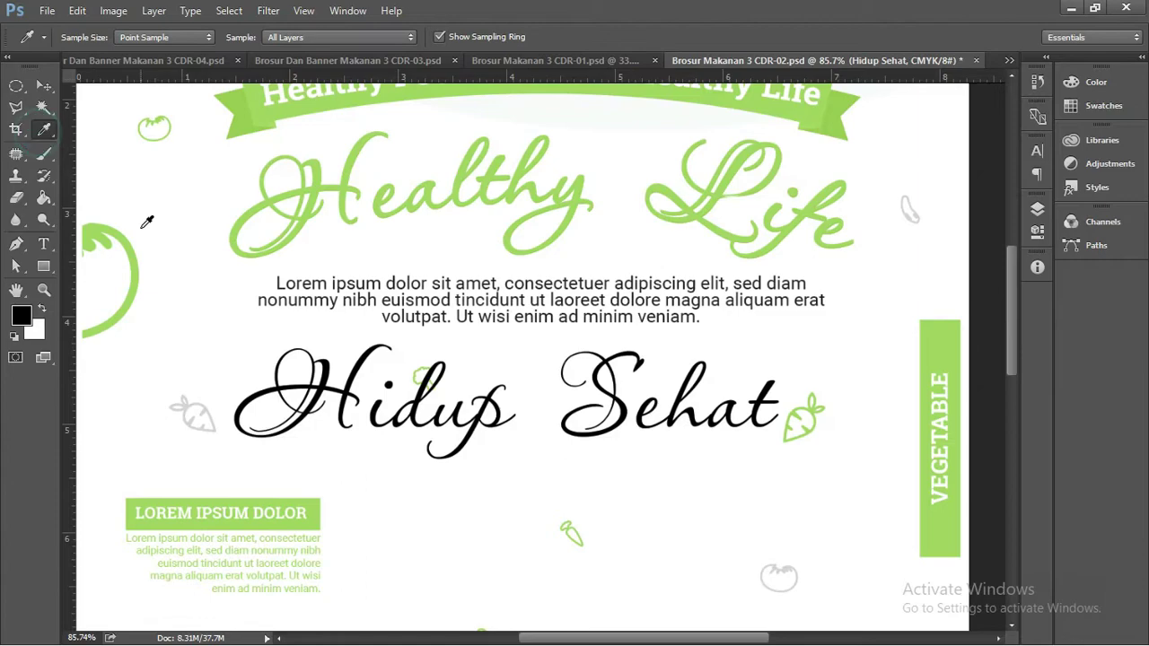
left_click(131, 243)
key("v")
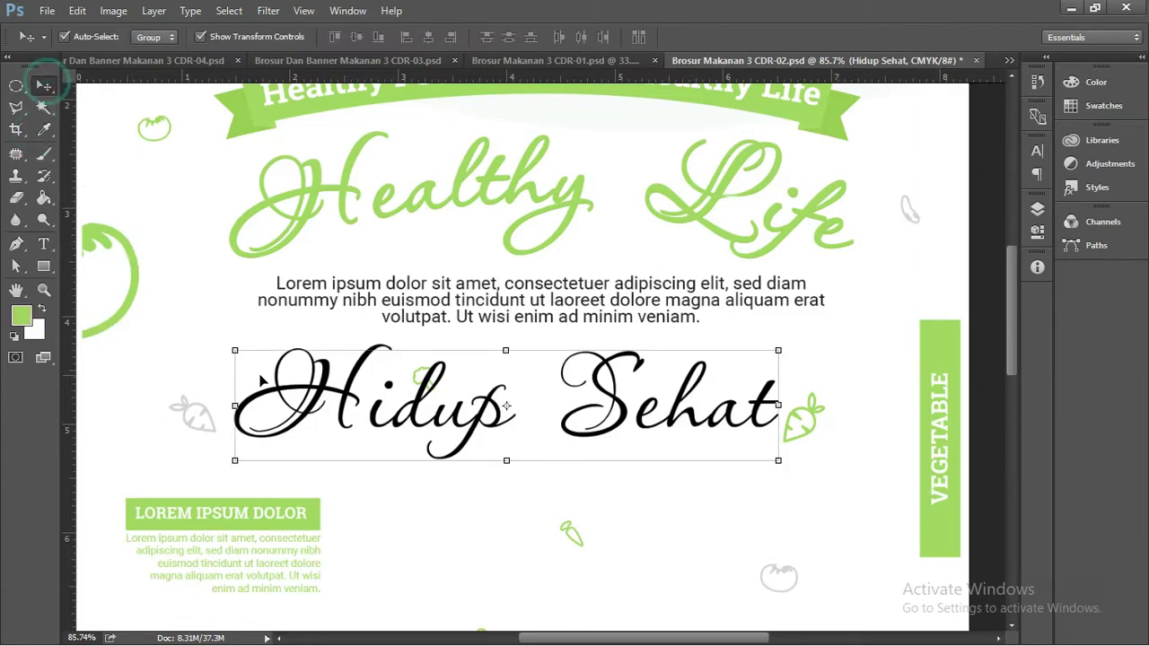
Step: Recolour all of the Hidup Sehat text to the sampled light green
key("t")
left_click(301, 408)
key("ctrl+a")
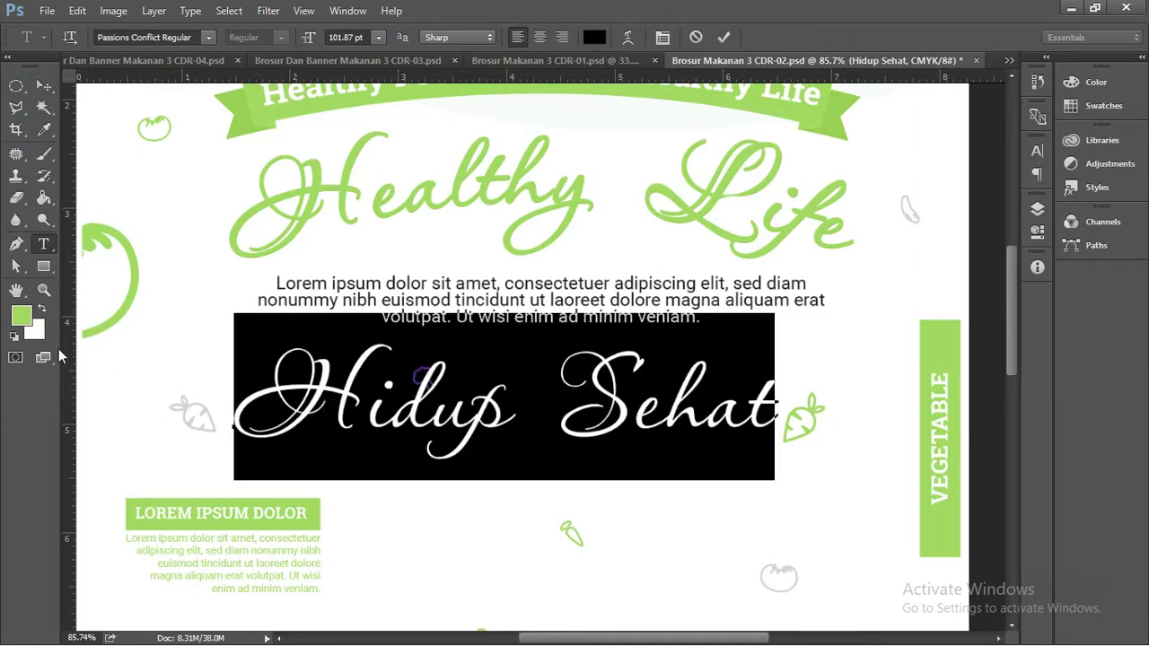
left_click(41, 308)
left_click(43, 86)
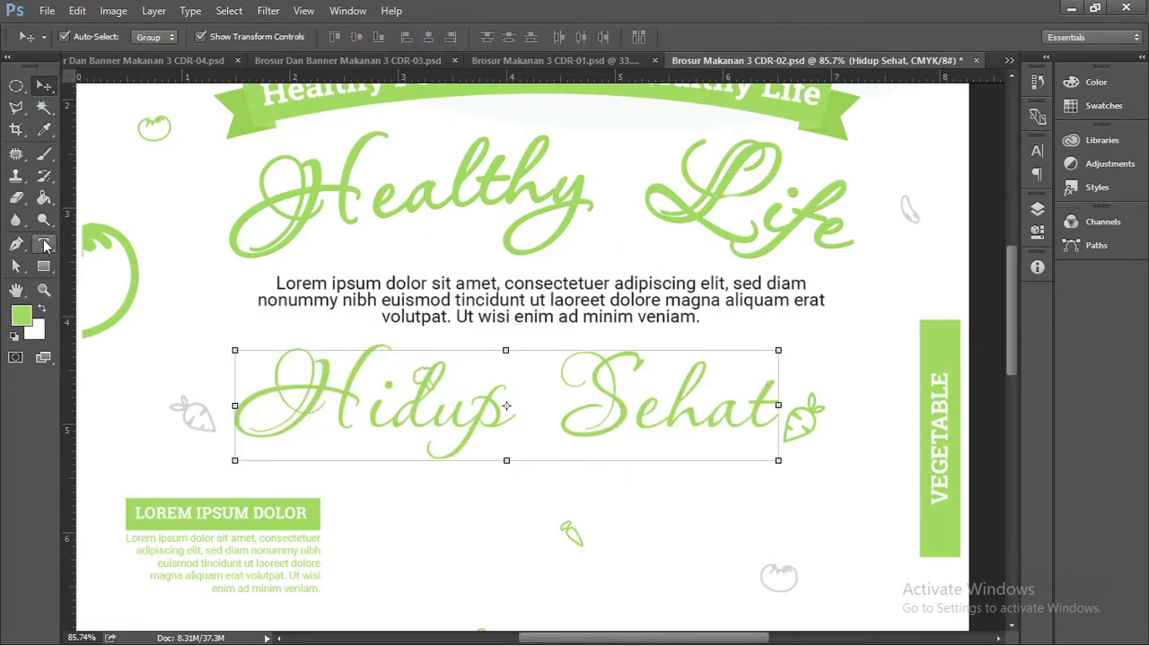
left_click(43, 243)
Step: Try an Arc warp of about +3% bend on Hidup Sehat, then cancel to keep it straight
left_click(630, 37)
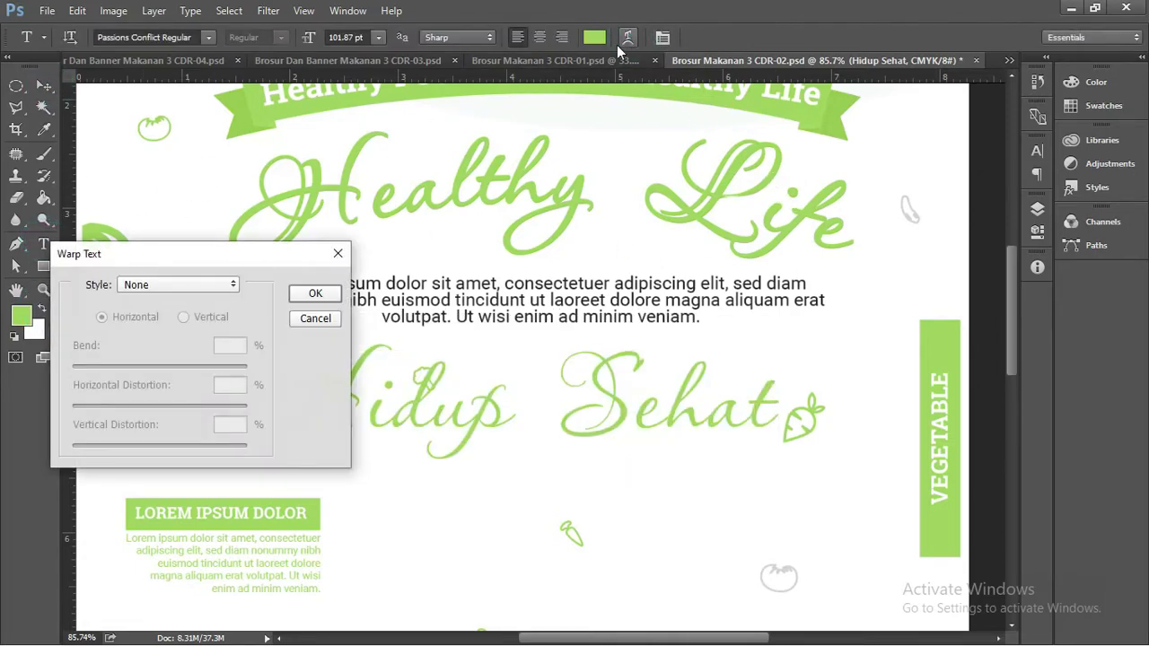
mouse_move(246, 255)
left_mouse_down()
mouse_move(301, 249)
mouse_move(240, 310)
left_mouse_up()
left_click(234, 275)
left_click(228, 326)
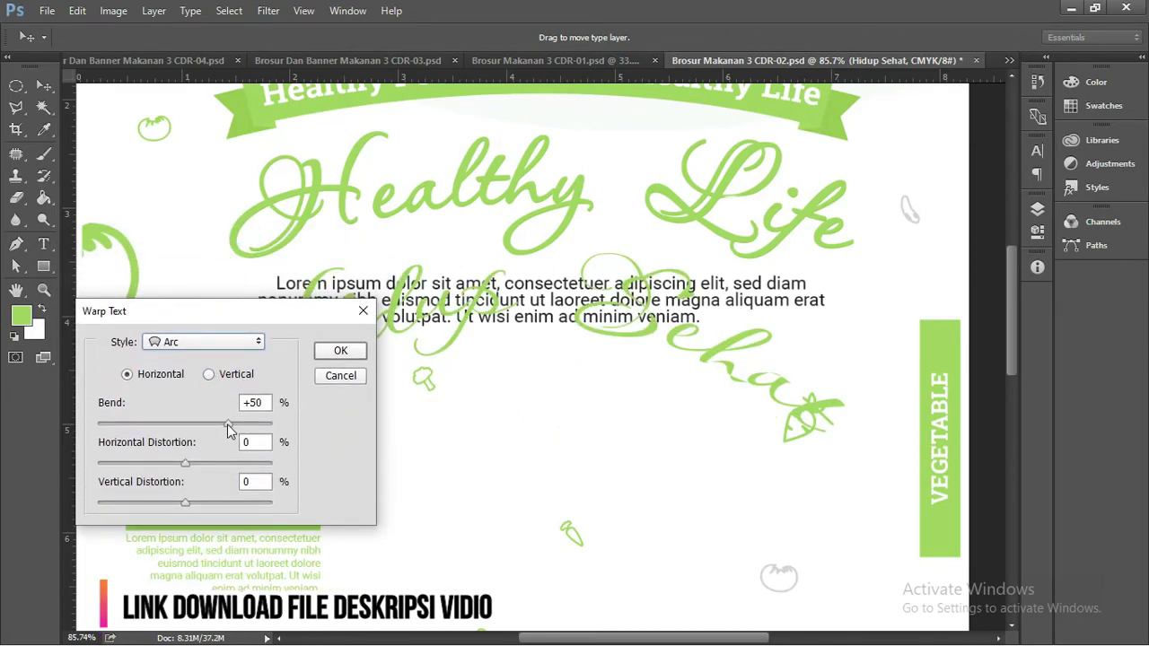
left_click_drag(227, 423, 190, 425)
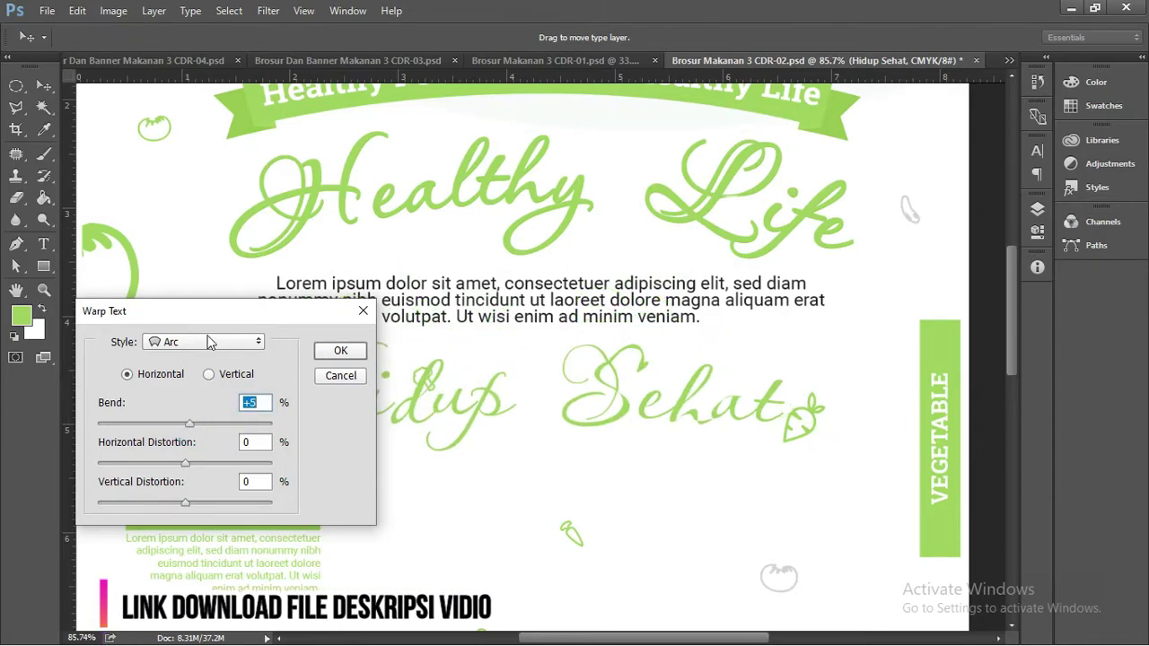
left_click_drag(220, 314, 237, 256)
left_click_drag(212, 362, 208, 365)
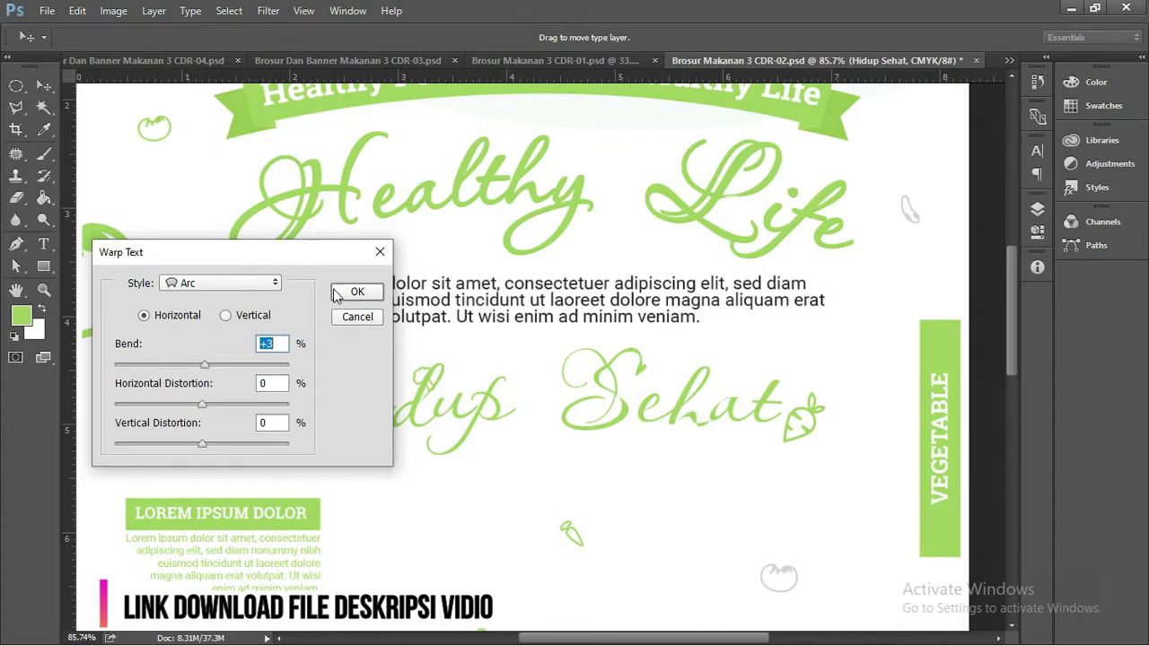
left_click(350, 322)
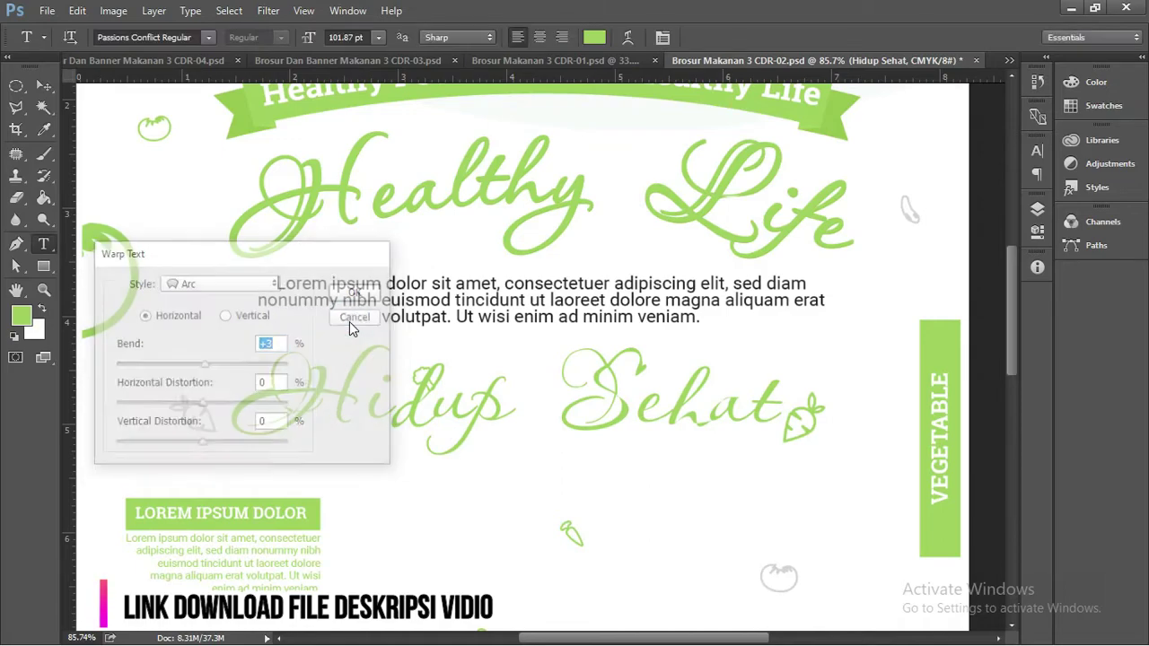
left_click(43, 86)
Step: Nudge Hidup Sehat slightly left and enable a Stroke effect on its layer
left_click_drag(606, 406, 599, 405)
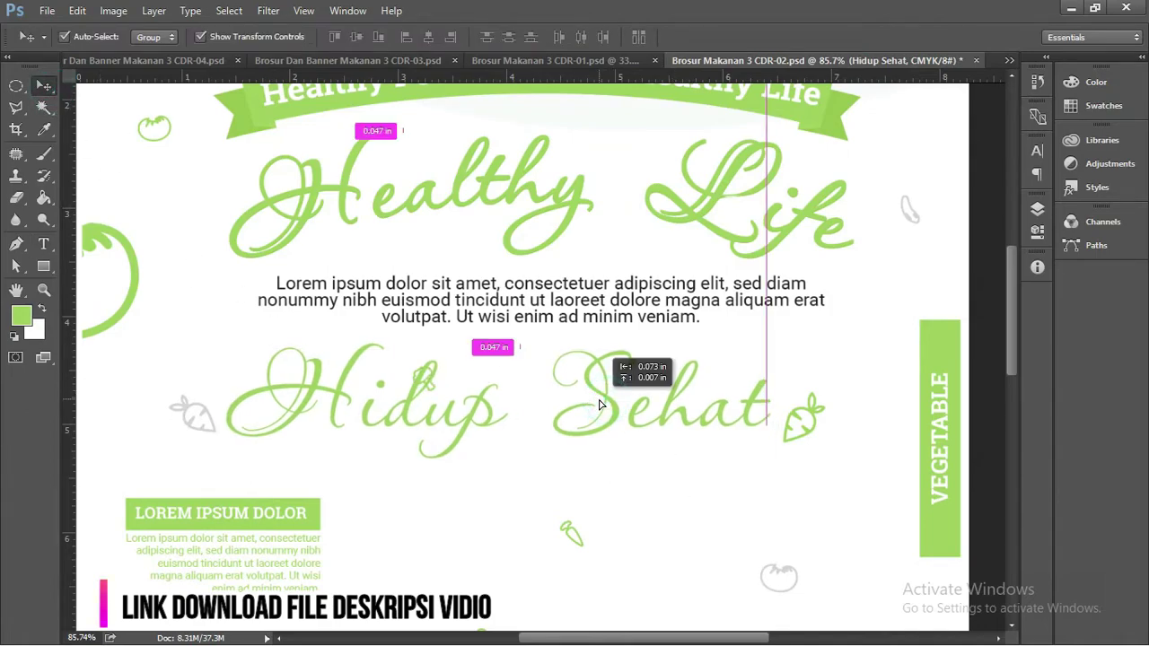
left_click(1037, 208)
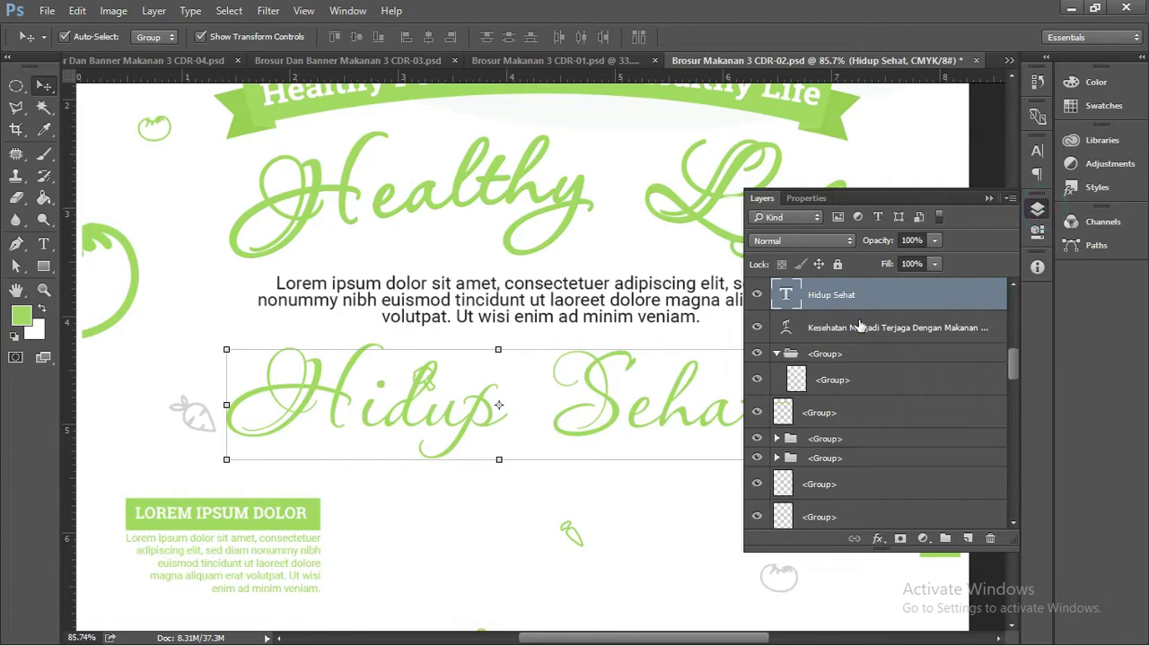
right_click(834, 302)
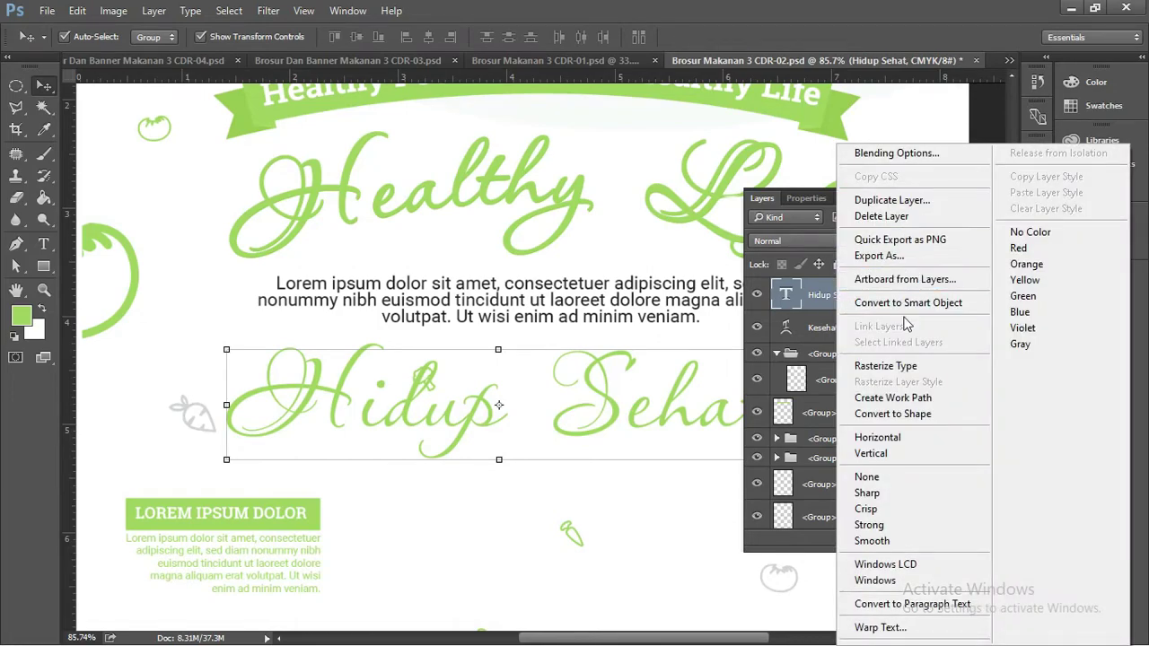
left_click(898, 154)
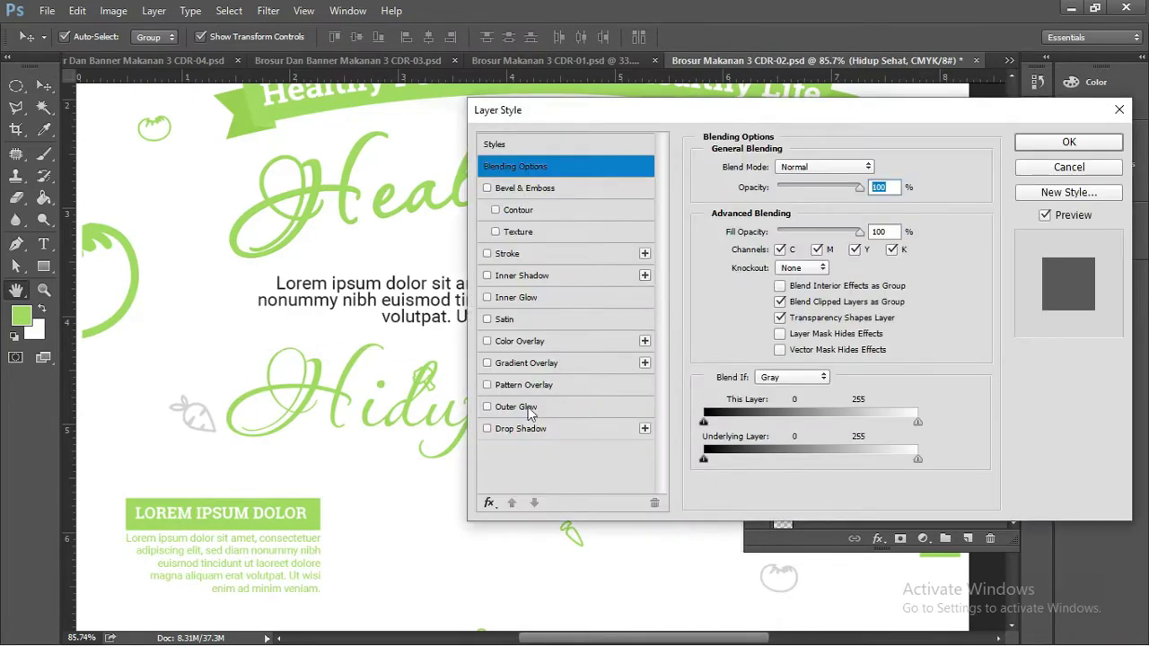
left_click_drag(614, 105, 886, 136)
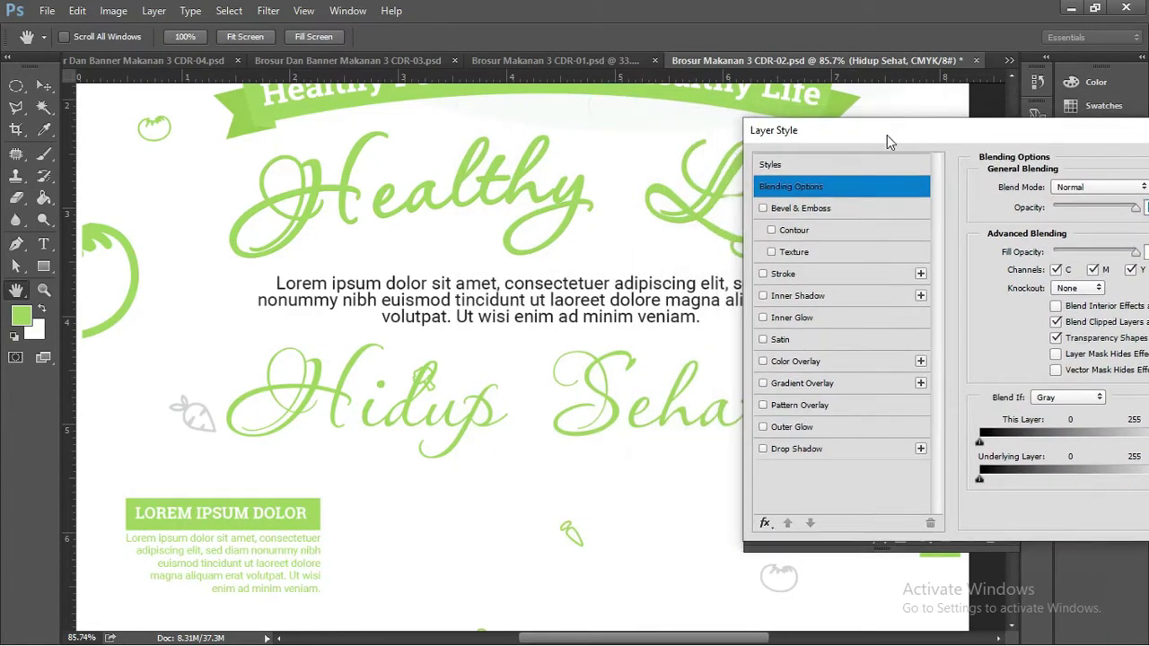
left_click(793, 275)
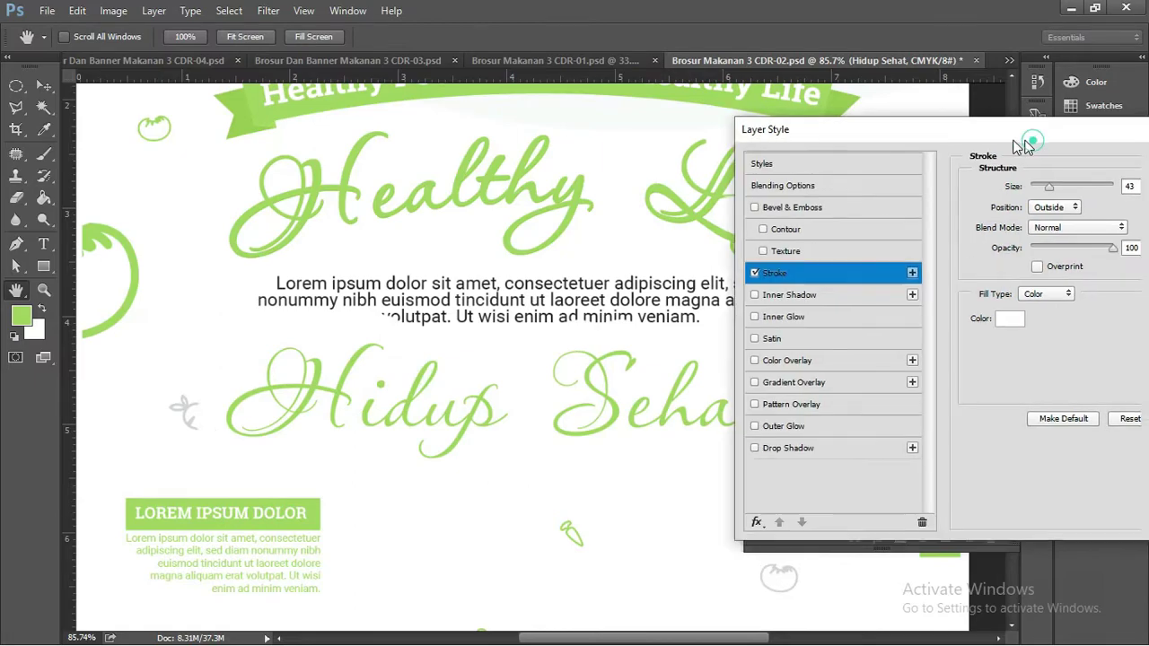
left_click_drag(1039, 141, 994, 140)
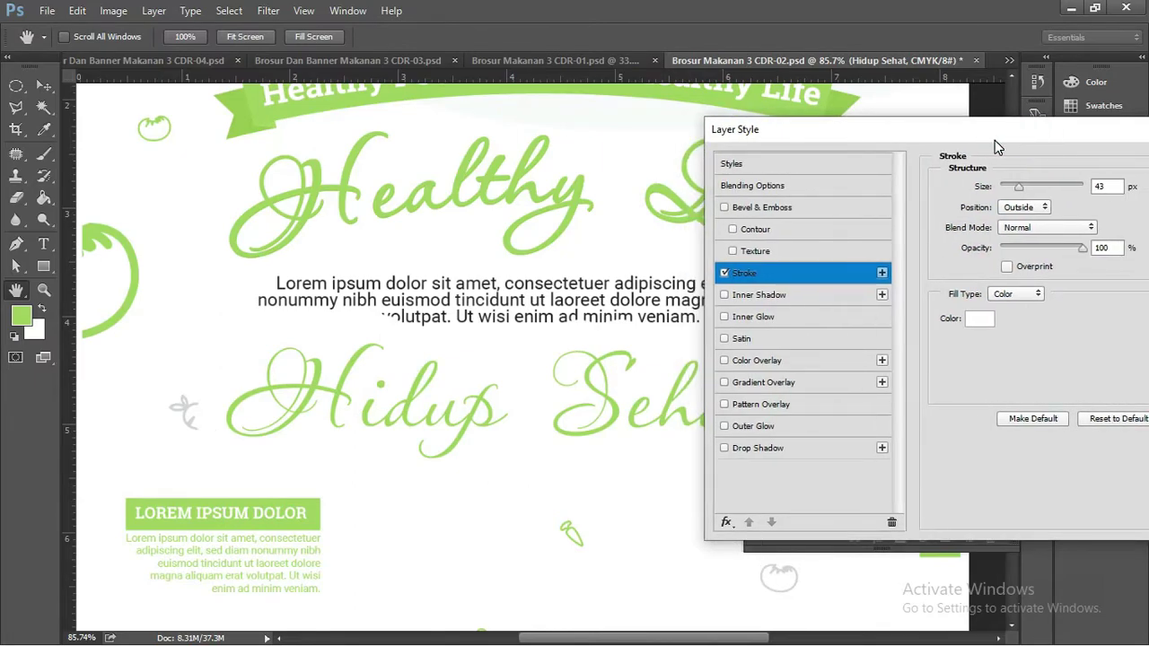
Step: Set the stroke to the sampled Healthy green #a0ce5a at 1 px and apply it
left_click(974, 320)
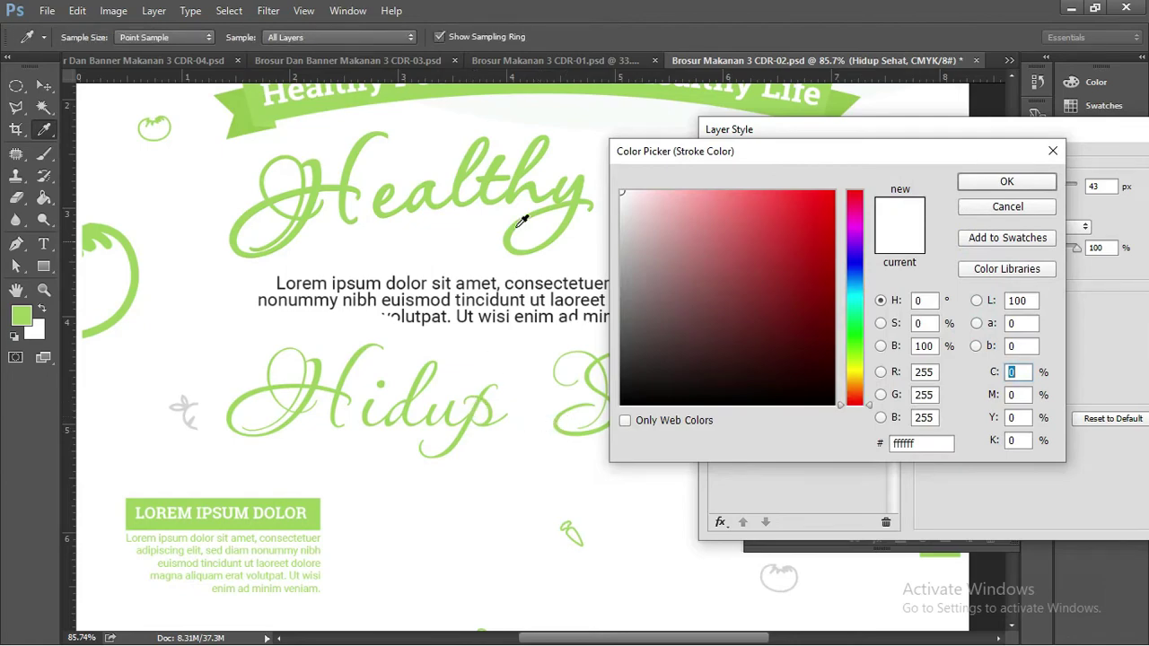
left_click(457, 188)
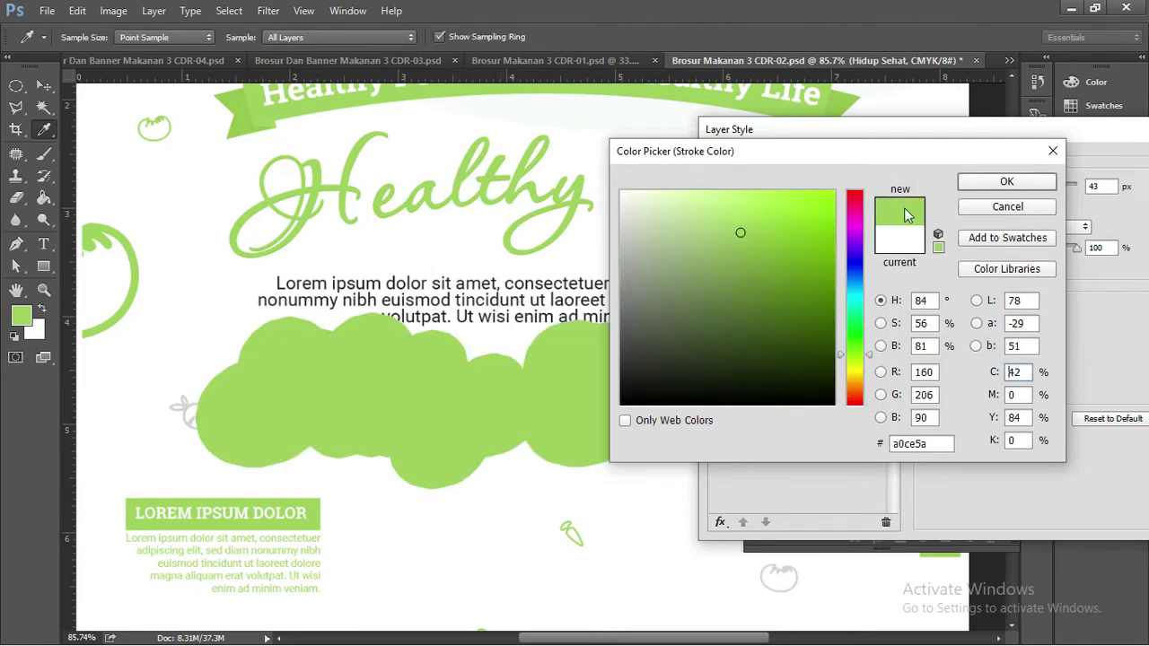
left_click(983, 182)
left_click_drag(1011, 189, 993, 189)
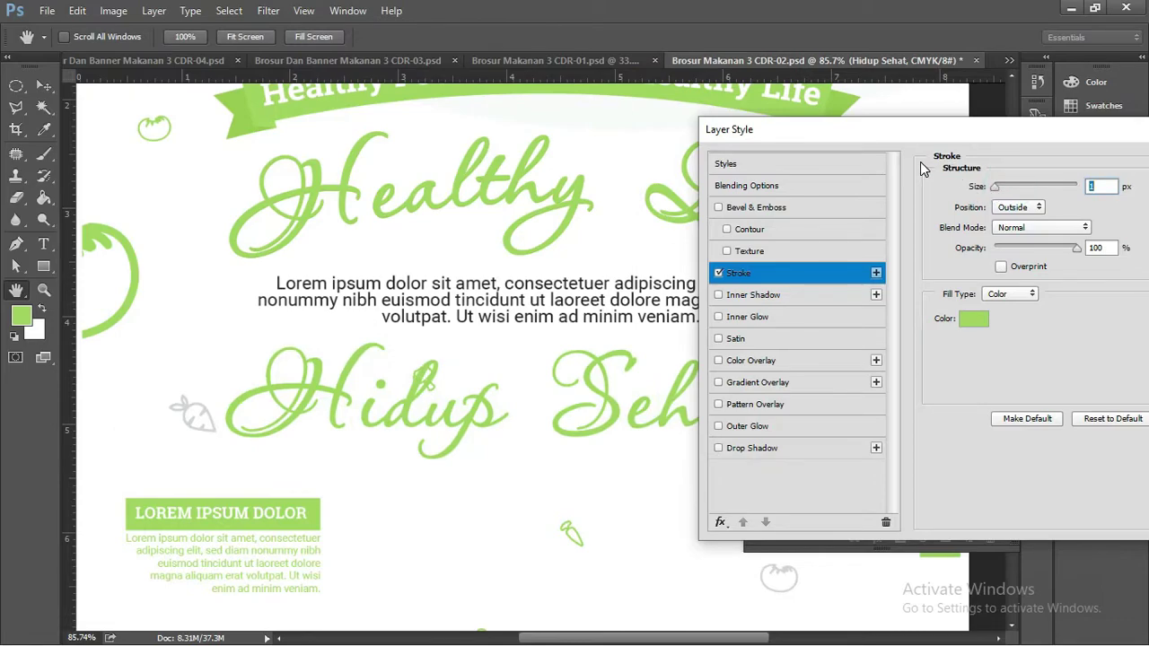
mouse_move(924, 139)
left_mouse_down()
mouse_move(795, 354)
mouse_move(651, 196)
left_mouse_up()
left_click(992, 213)
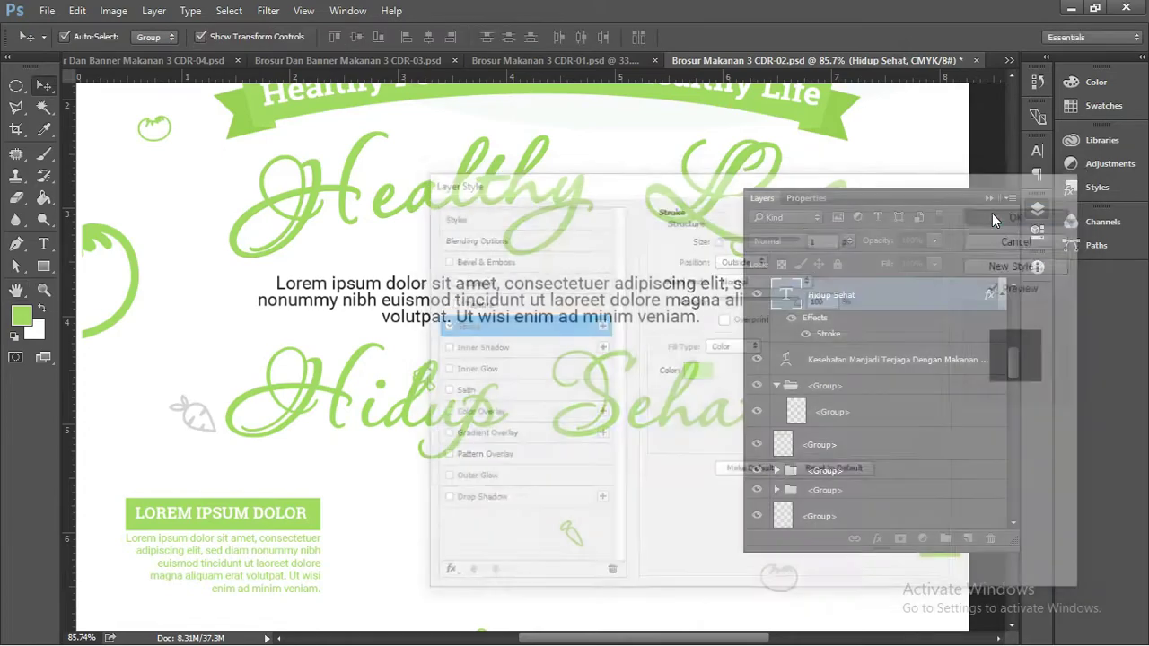
Step: Nudge the Hidup Sehat text, then undo the accidental duplicate and move
scroll(427, 405, "up", 1)
scroll(428, 406, "up", 3)
scroll(427, 406, "up", 2)
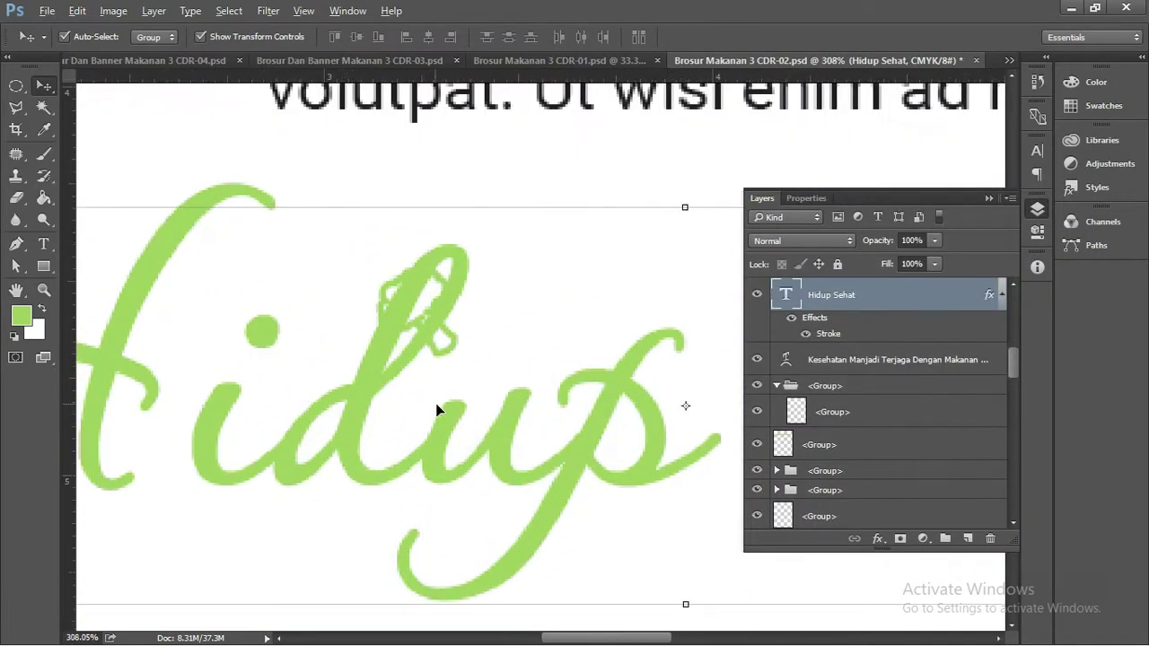
left_click_drag(446, 437, 451, 449)
key("ctrl+z")
Step: Add a Drop Shadow effect to Hidup Sehat with size 0 for a sharp edge
double_click(814, 319)
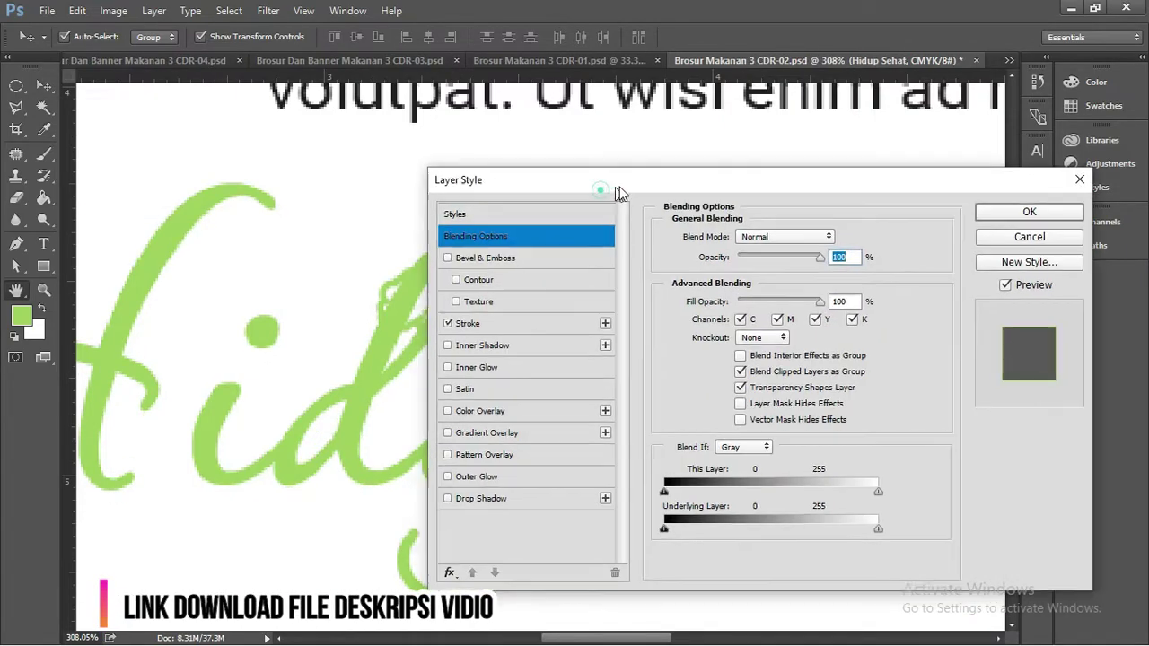
left_click_drag(601, 190, 846, 141)
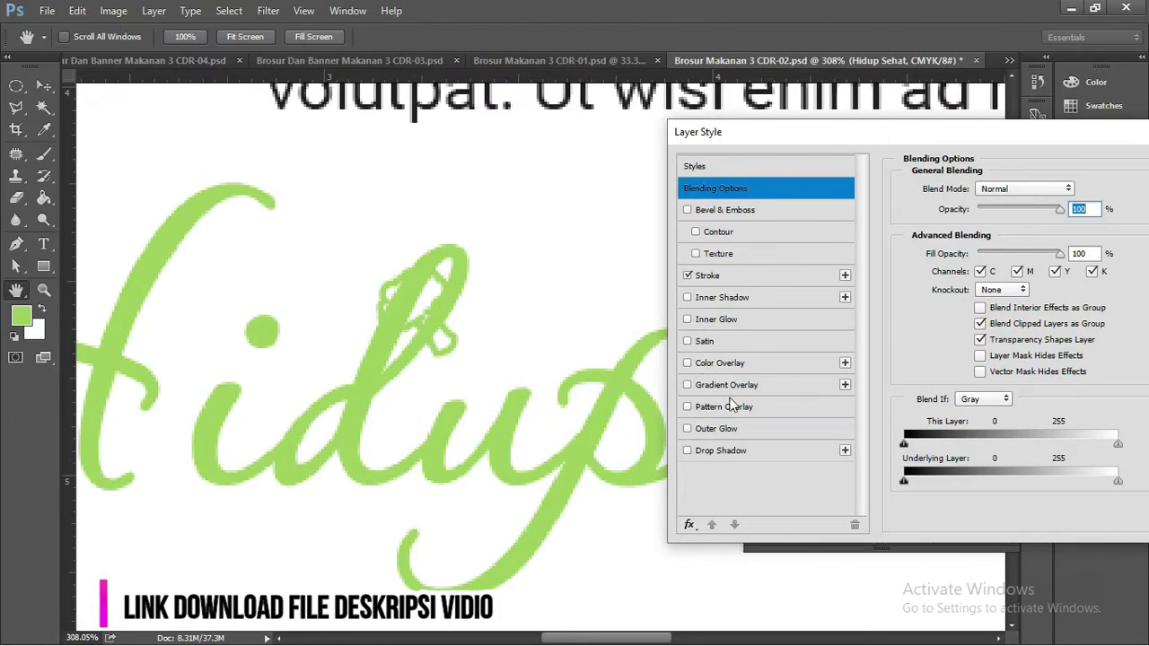
left_click(761, 450)
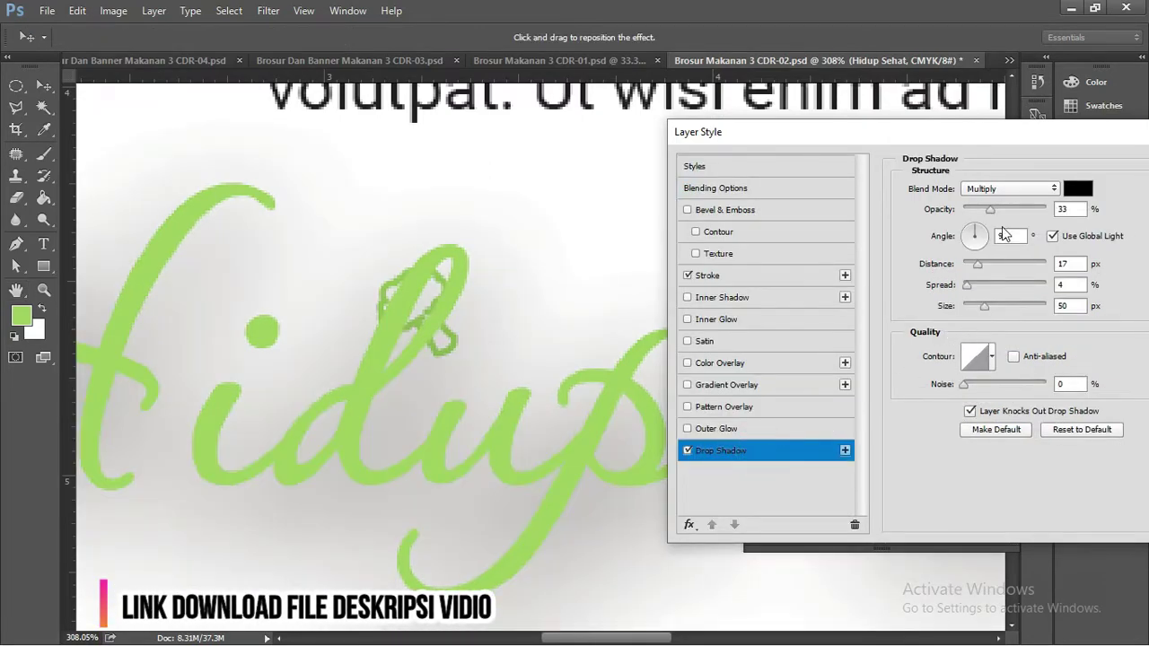
left_click_drag(984, 306, 931, 308)
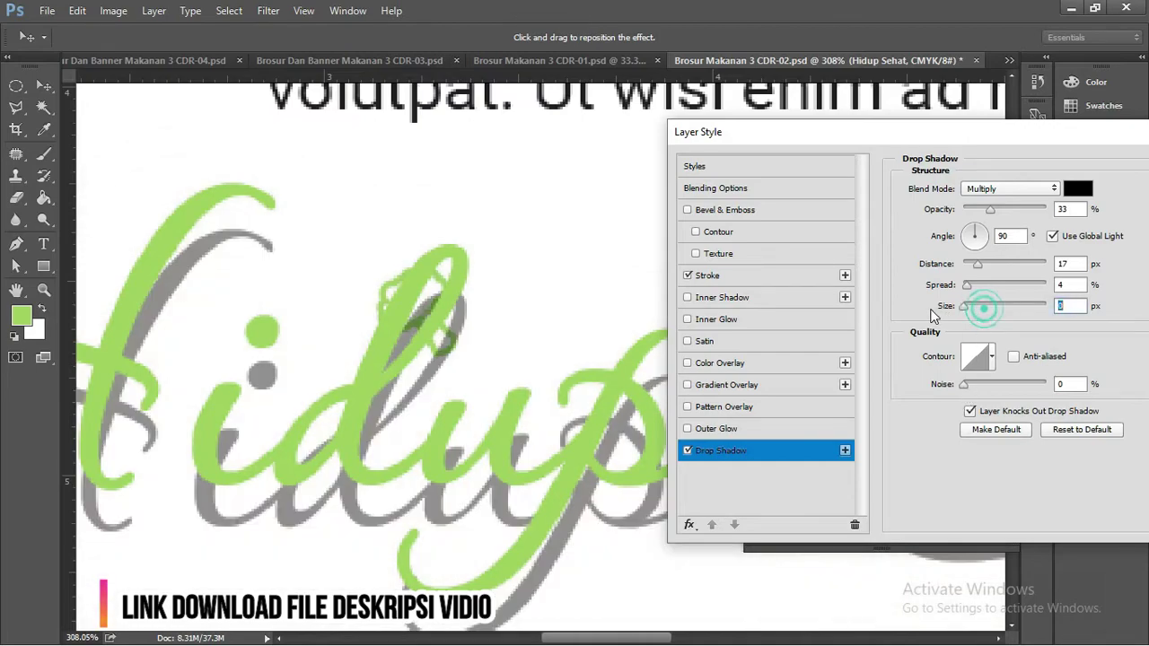
Step: Colour the shadow dark green 78a92e, set its distance to 3 px, and apply
left_click(1079, 190)
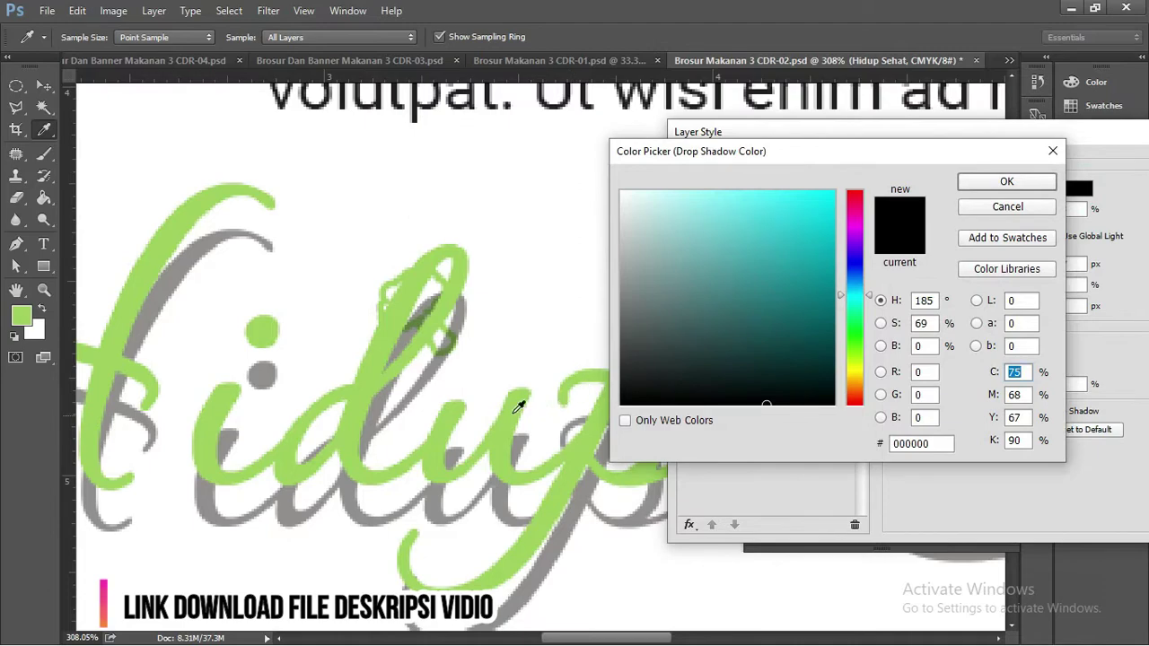
left_click(428, 334)
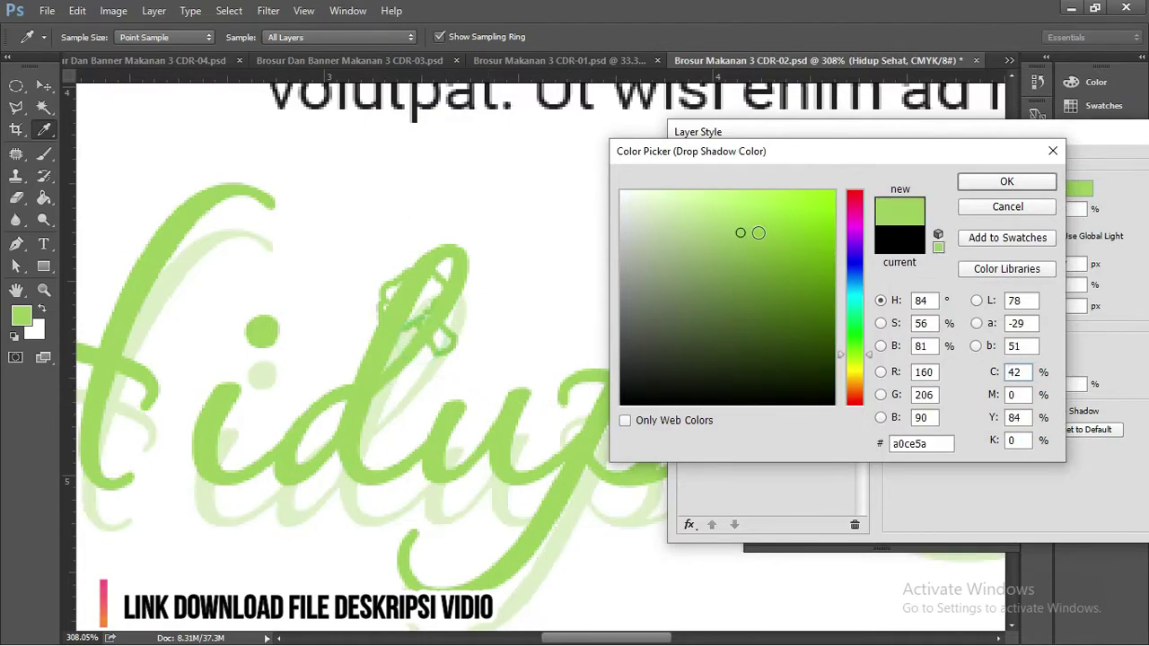
left_click_drag(740, 229, 774, 259)
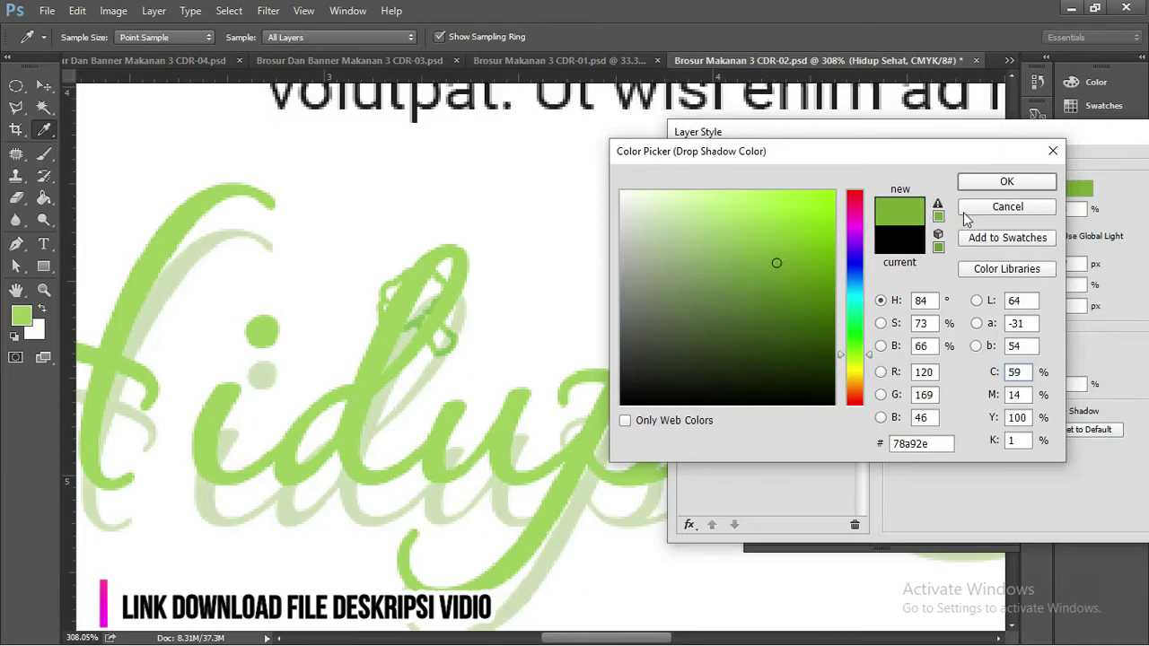
left_click(972, 182)
left_click_drag(631, 410, 625, 373)
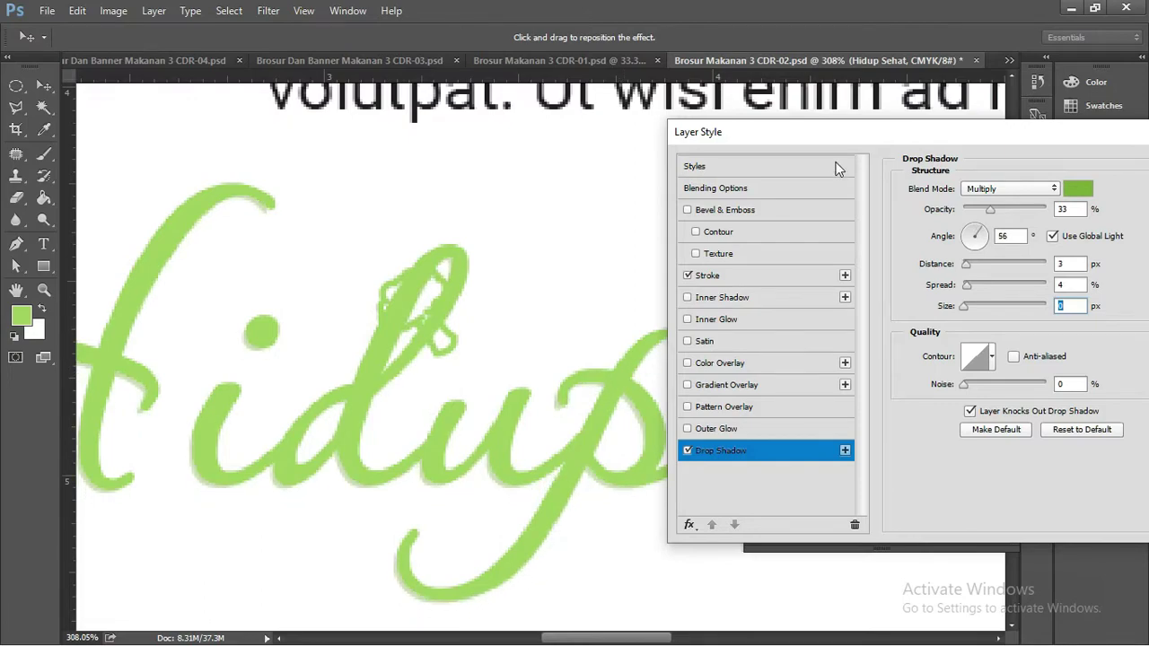
left_click_drag(854, 132, 519, 146)
left_click(936, 178)
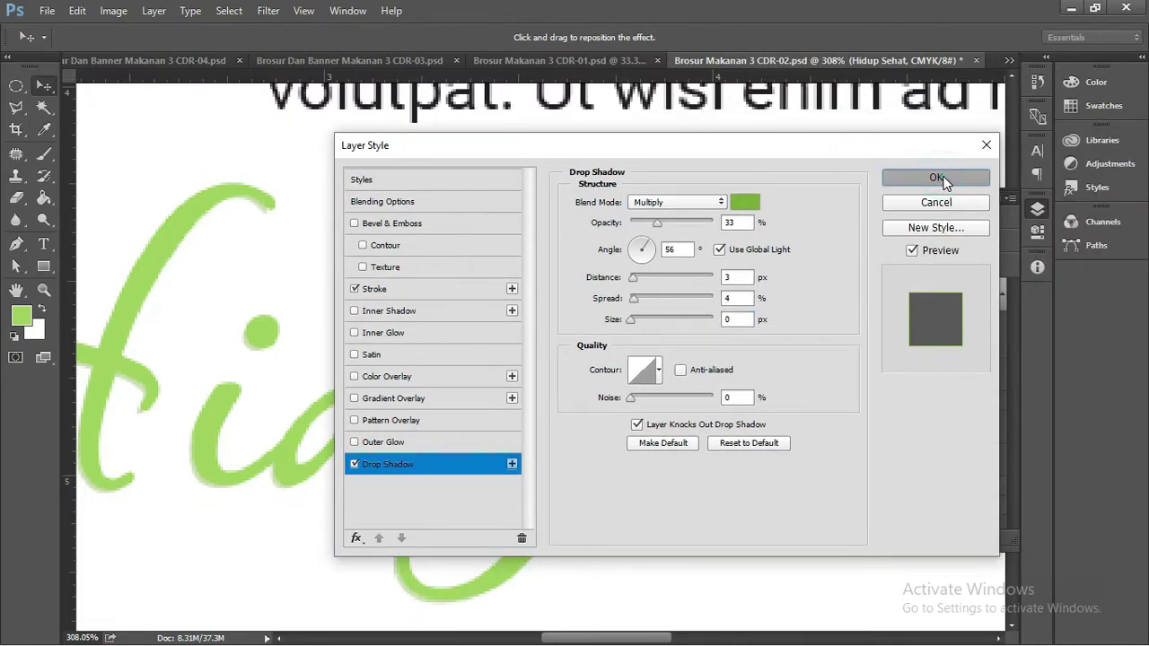
Step: Scroll down the canvas and switch to the Banner PSD folder in File Explorer
scroll(582, 271, "down", 2)
scroll(565, 279, "down", 3)
scroll(573, 272, "down", 2)
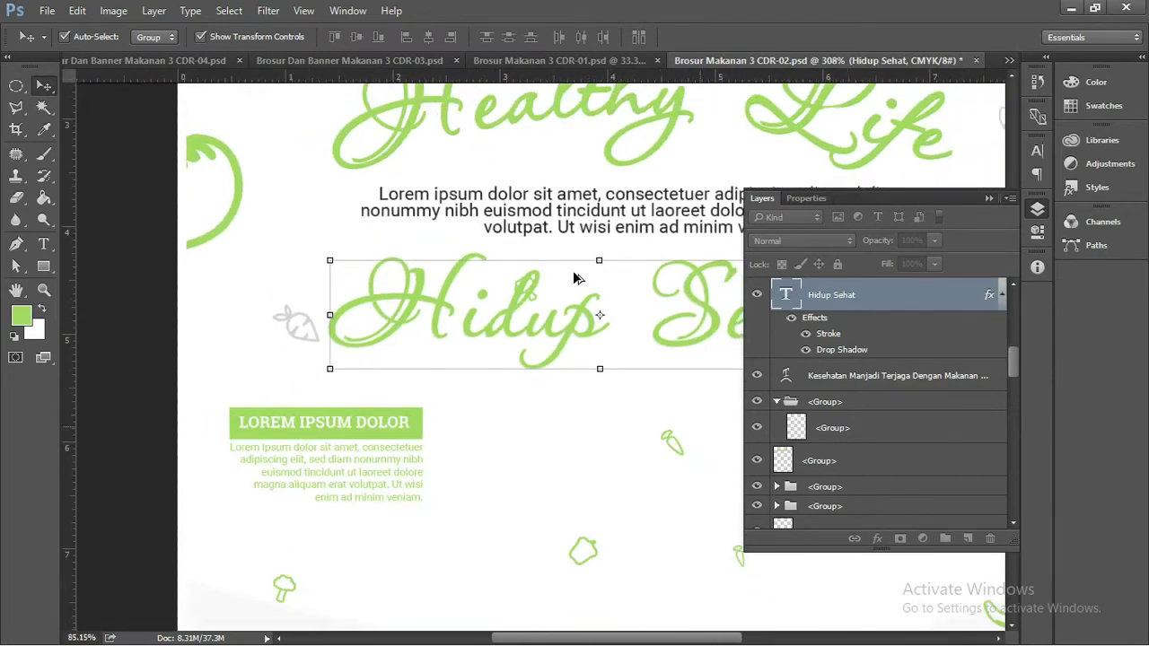
scroll(573, 269, "down", 2)
scroll(573, 269, "down", 2)
scroll(579, 271, "down", 1)
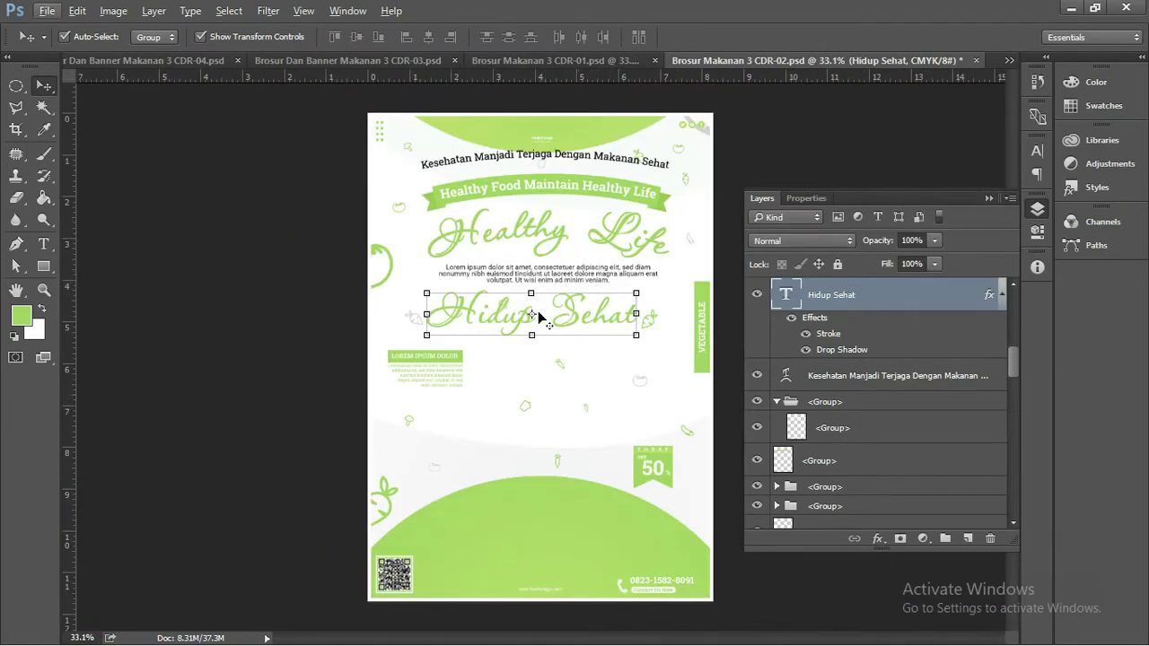
key("alt+Tab")
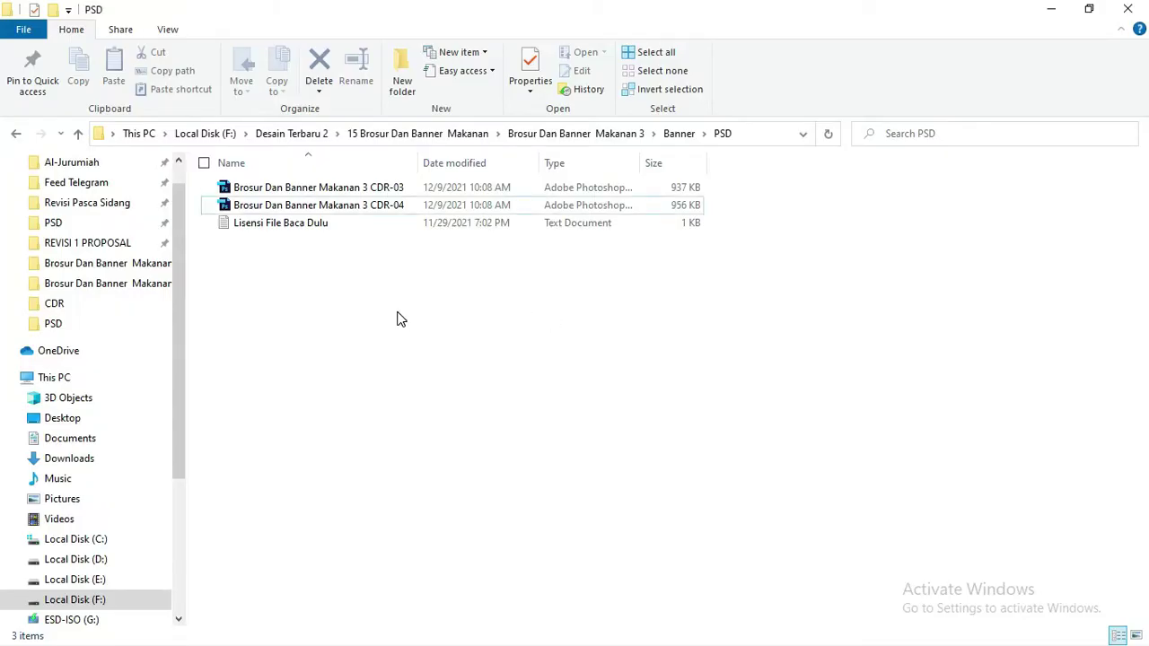
Step: Open the Model folder under Brosur Dan Banner Makanan 3, select the kale PSD, and return to Photoshop
left_click(597, 133)
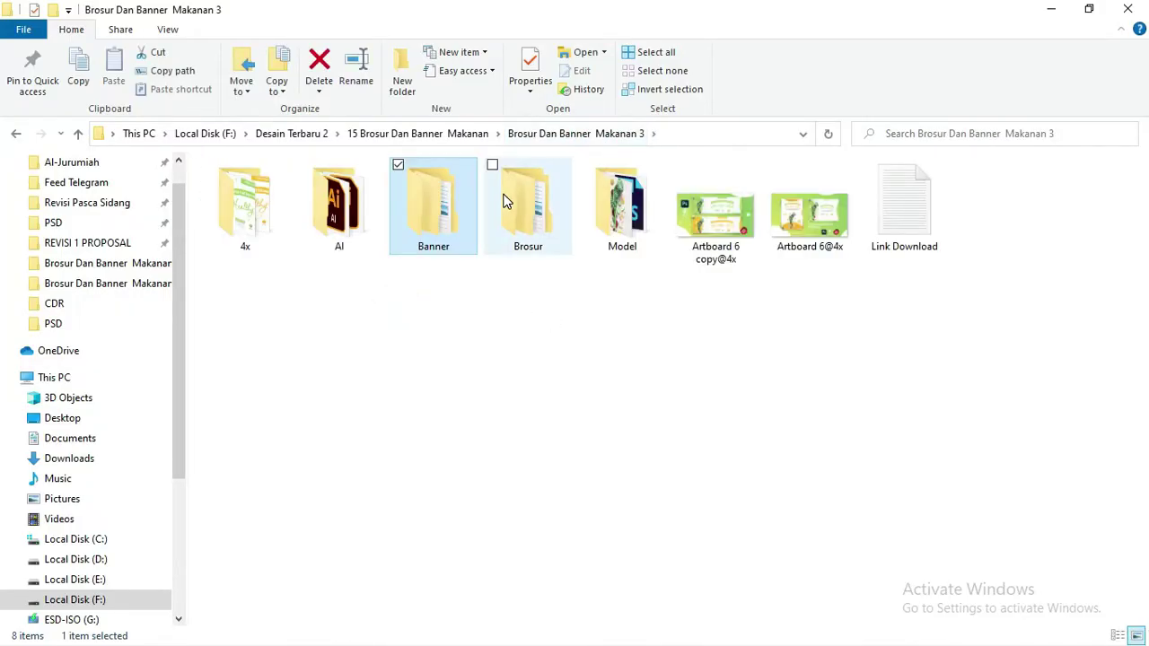
double_click(605, 207)
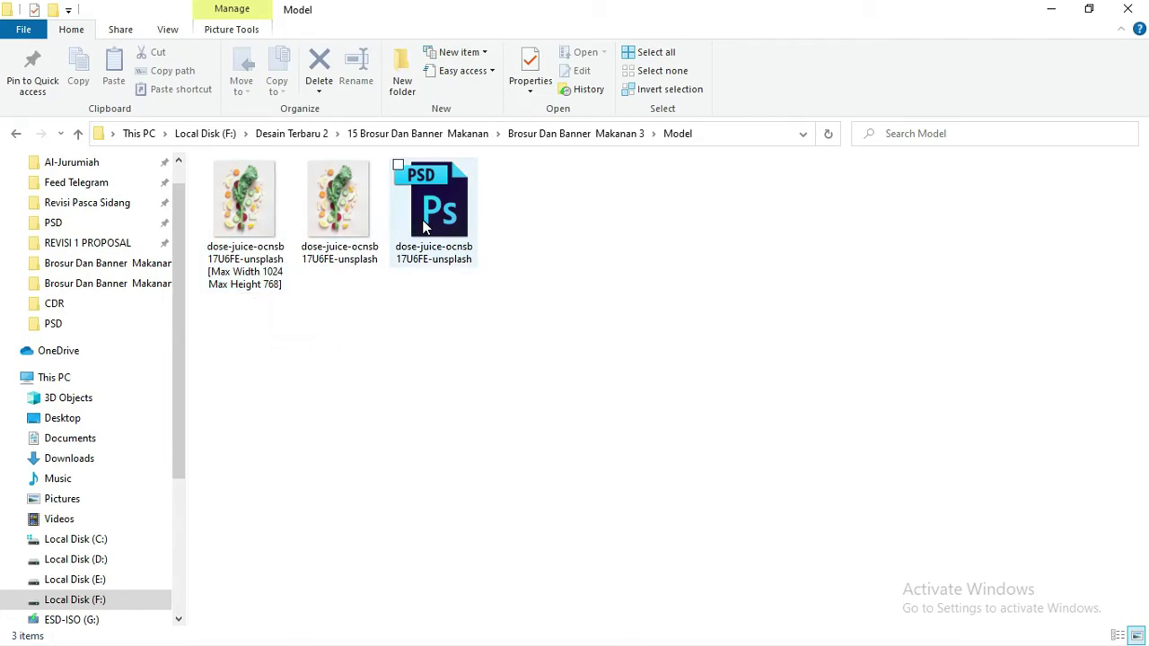
left_click(345, 193)
left_click(262, 202)
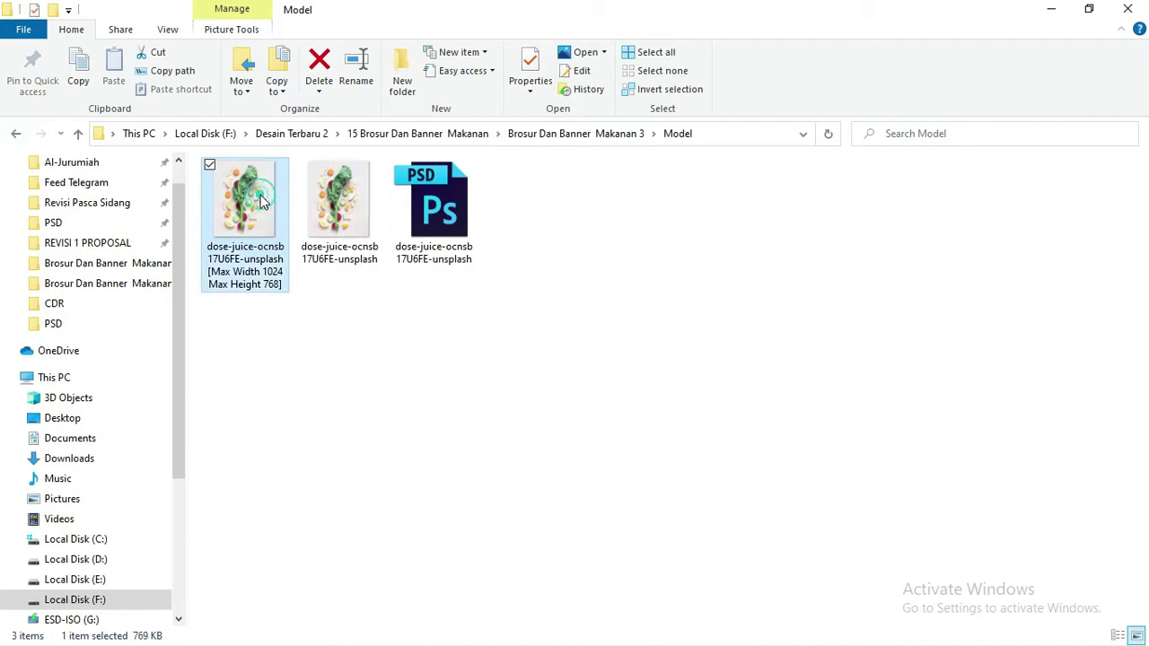
left_click(348, 332)
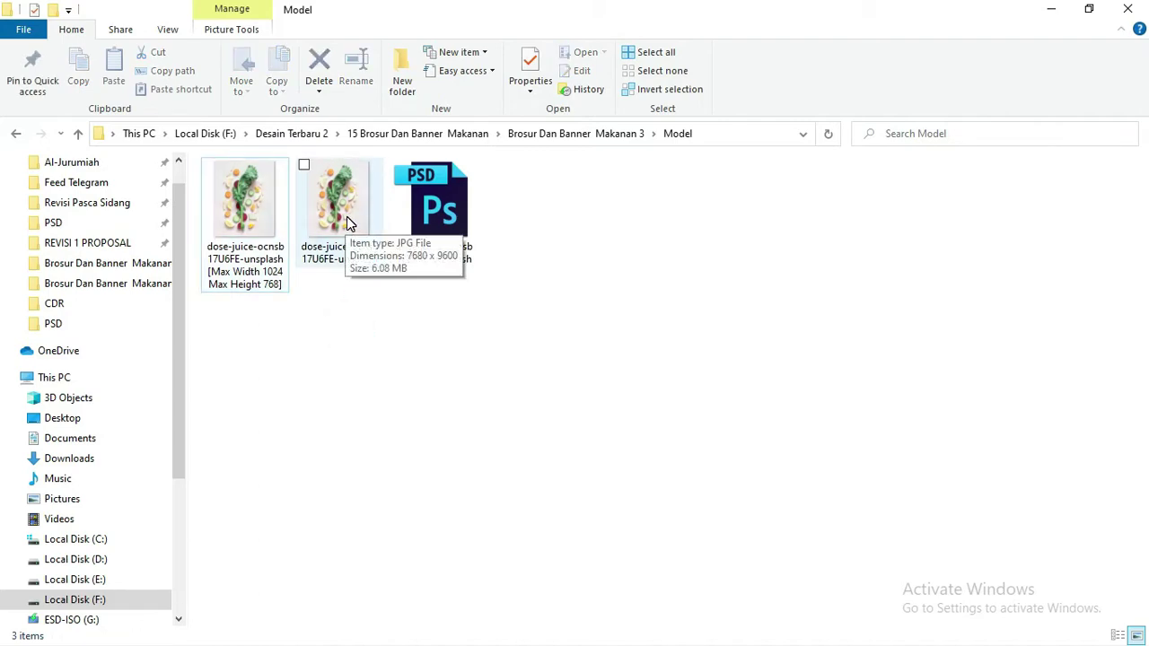
left_click(469, 247)
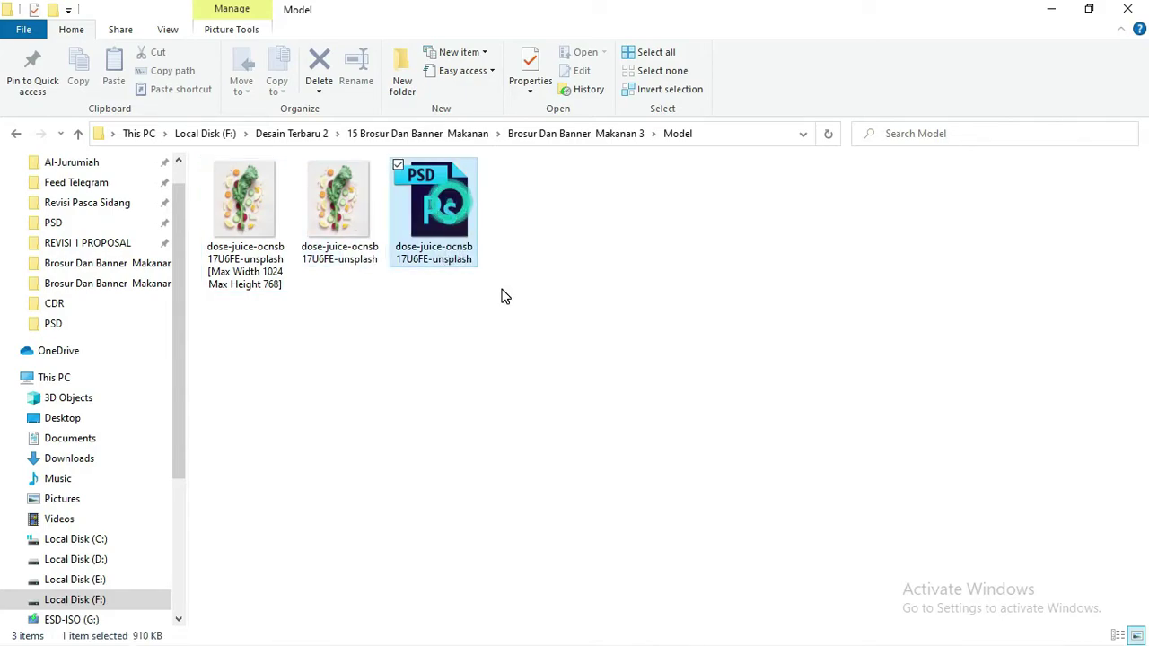
key("alt+Tab")
Step: Place the kale photo on the green poster and scale it to about 134% in the middle
left_click(501, 289)
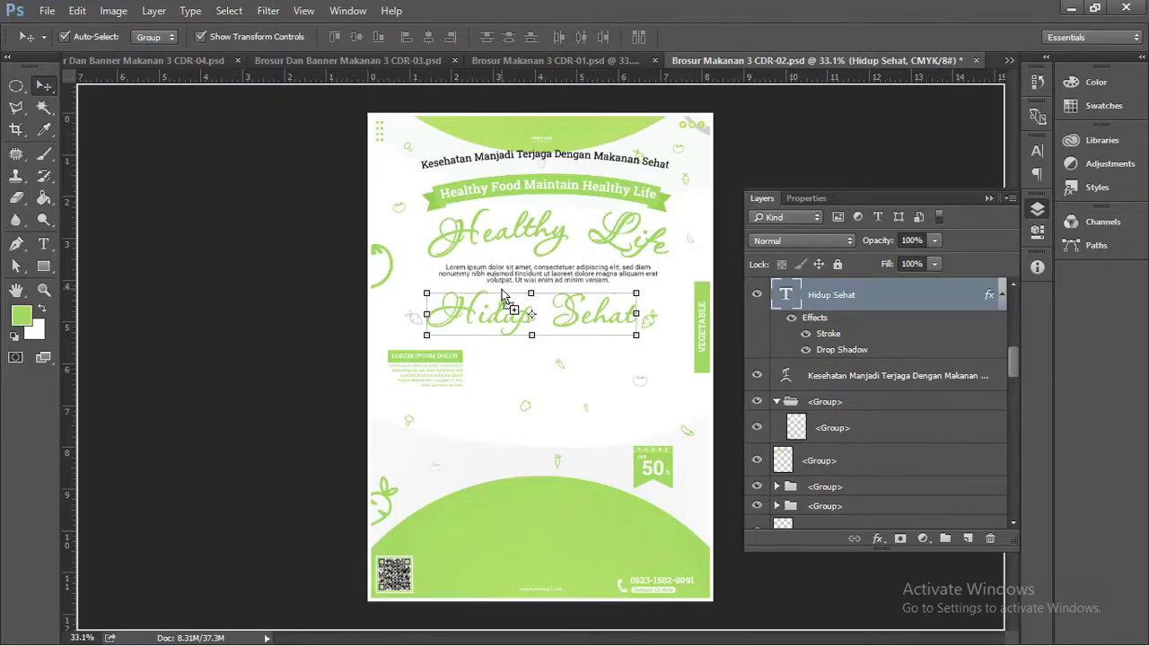
left_click_drag(504, 392, 506, 393)
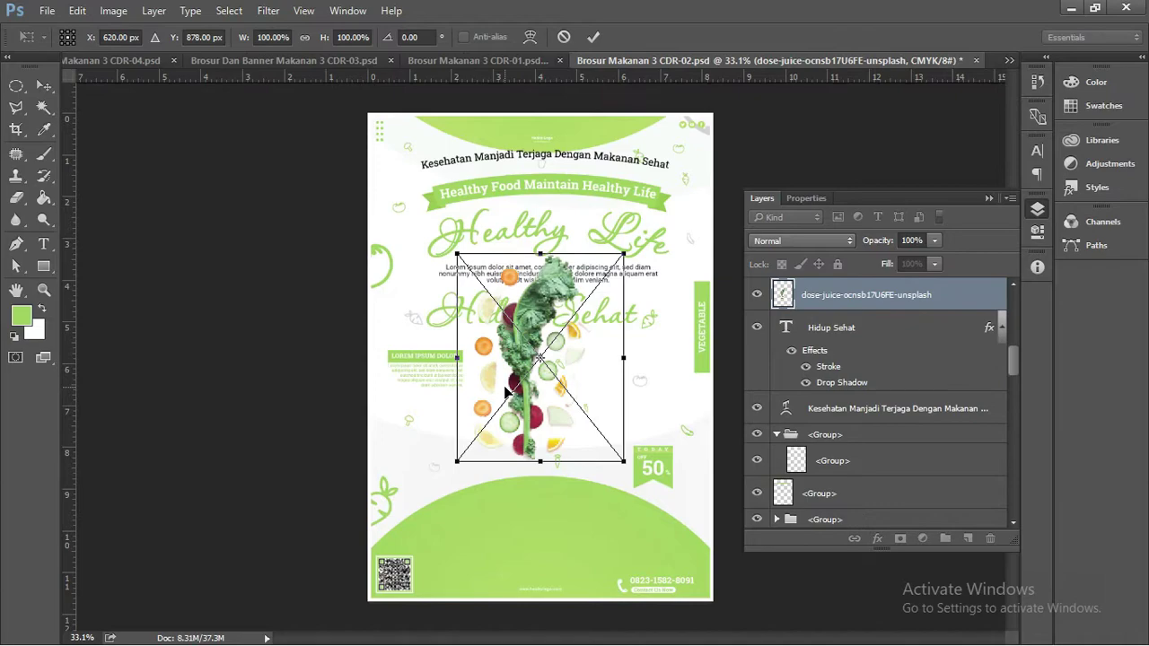
key("Return")
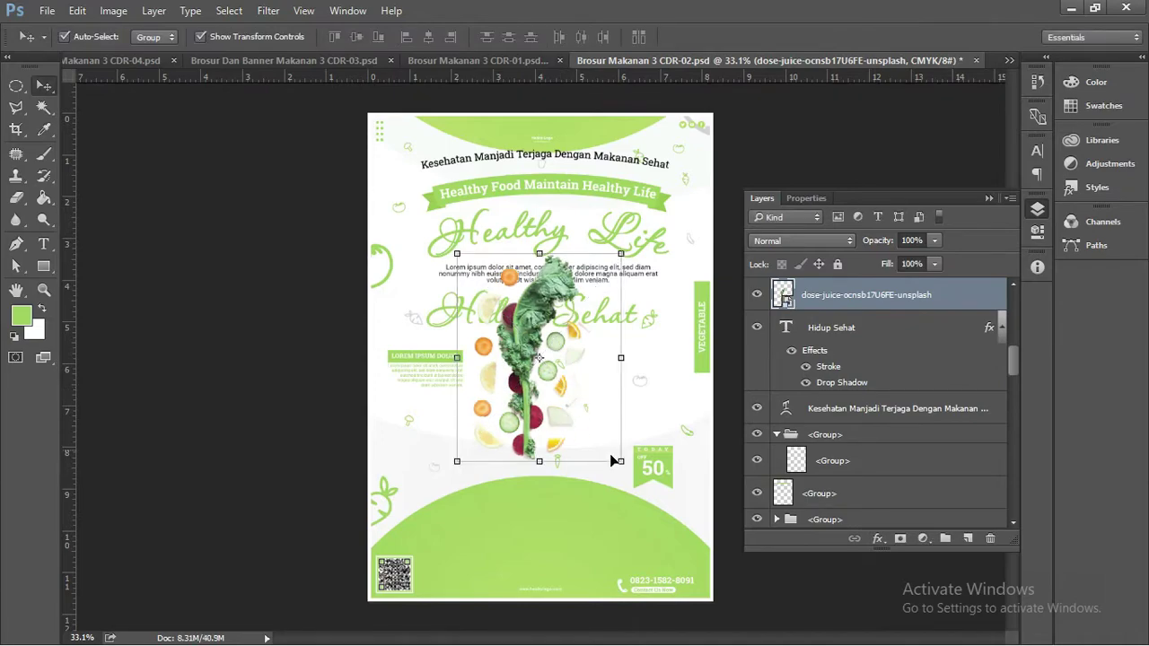
left_click_drag(621, 463, 765, 633)
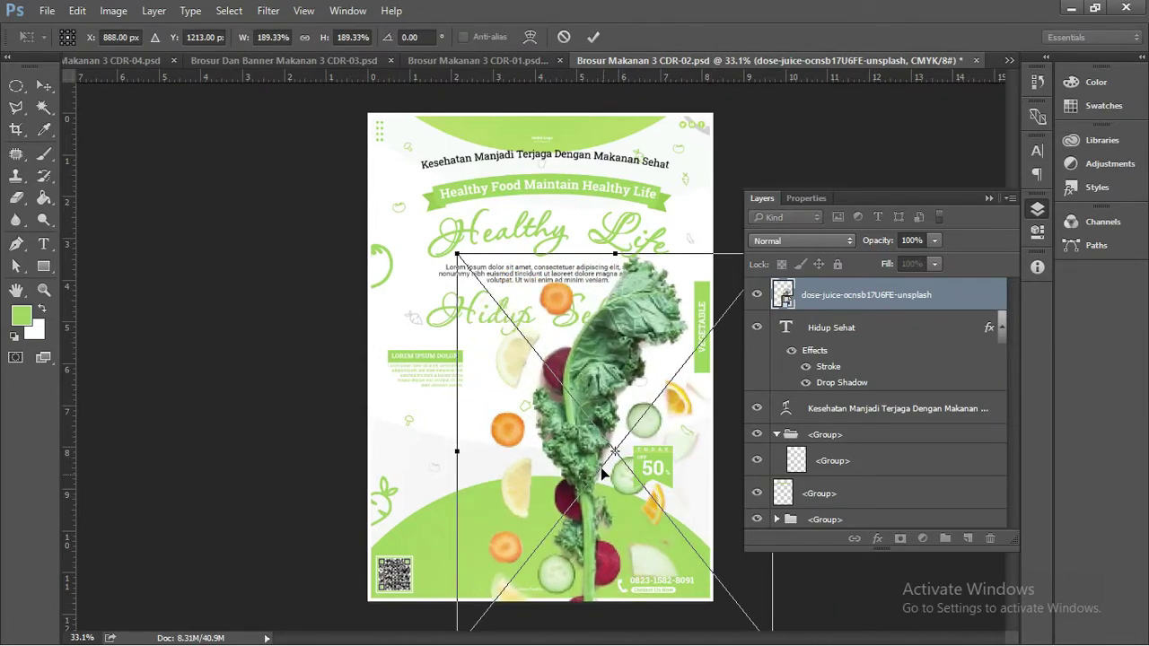
left_click_drag(595, 456, 543, 469)
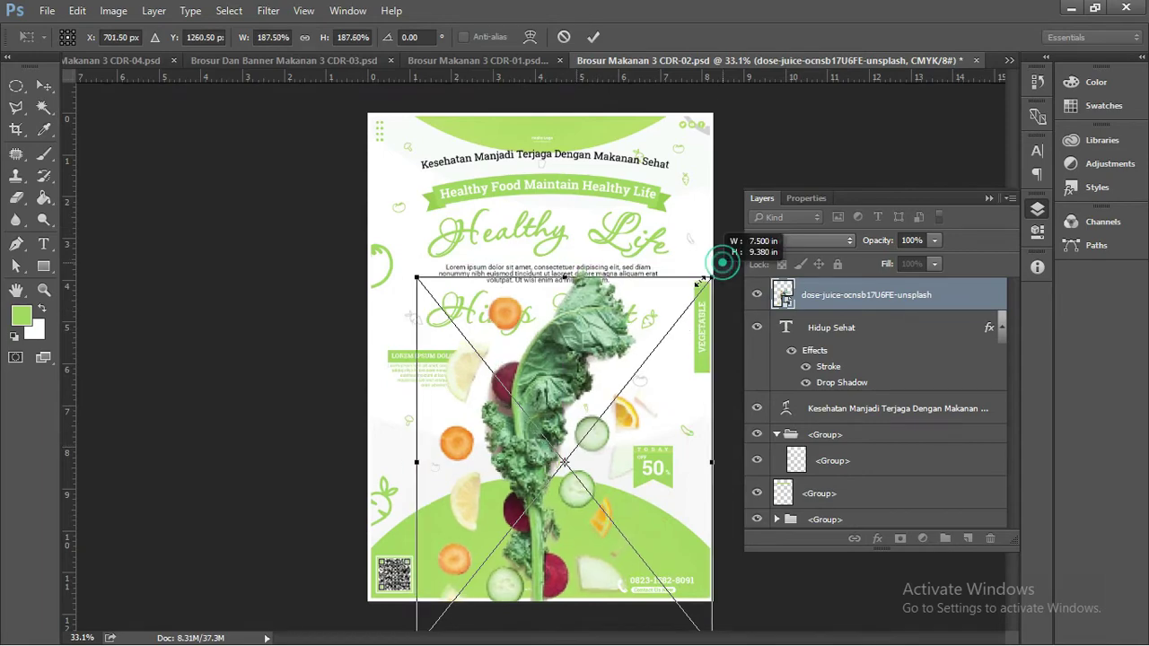
left_click_drag(723, 263, 680, 305)
left_click_drag(560, 387, 556, 360)
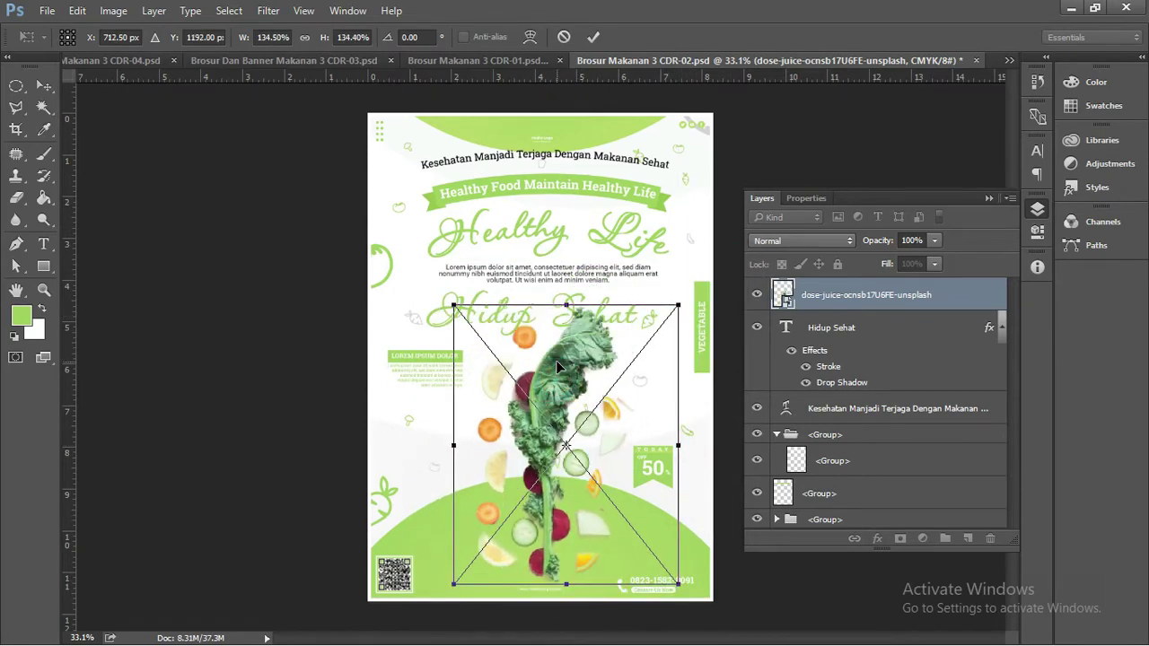
key("Return")
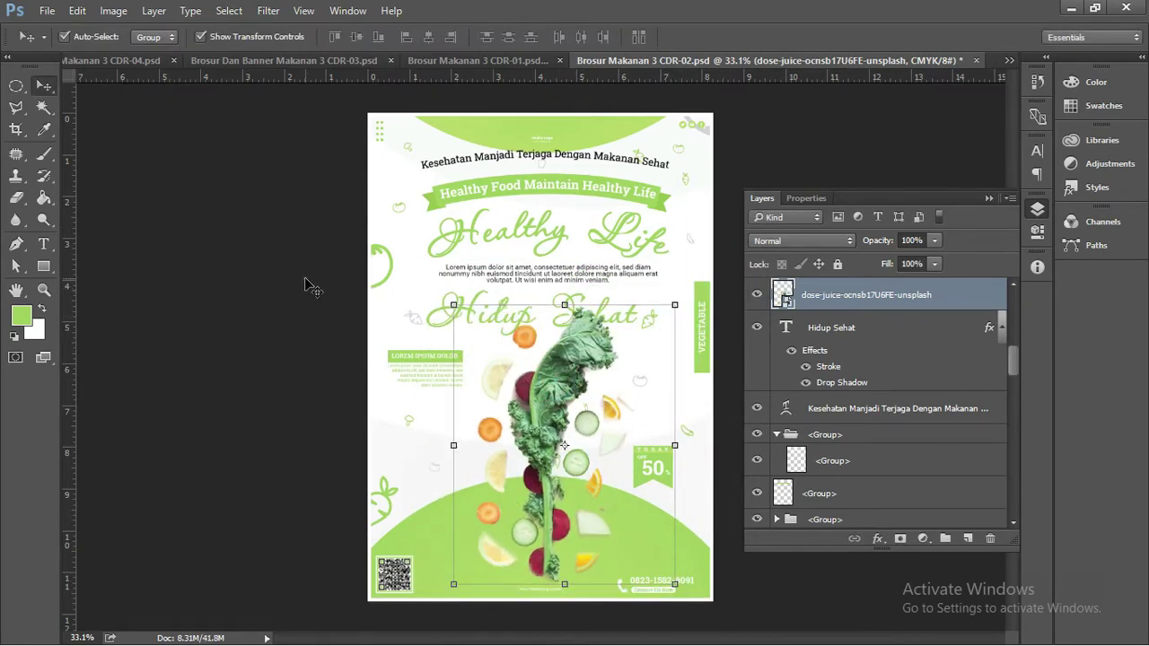
Step: Hide the Hidup Sehat title and the Kesehatan Menjadi Terjaga tagline layers
left_click(306, 280)
left_click(450, 302)
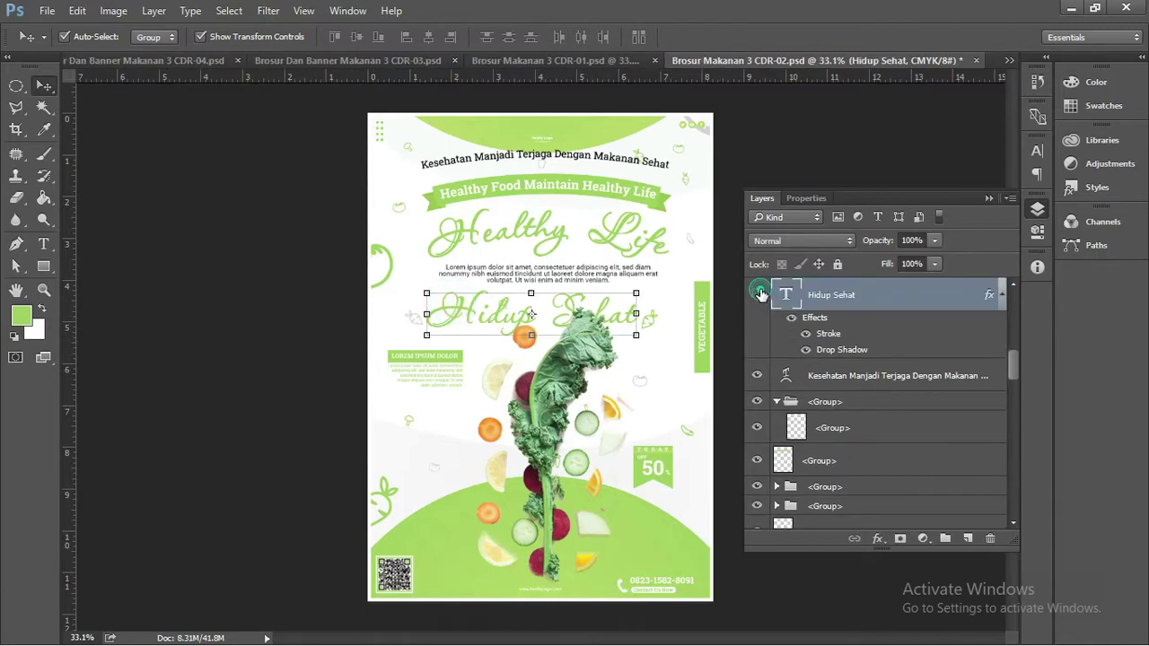
left_click(760, 295)
left_click_drag(594, 356, 587, 352)
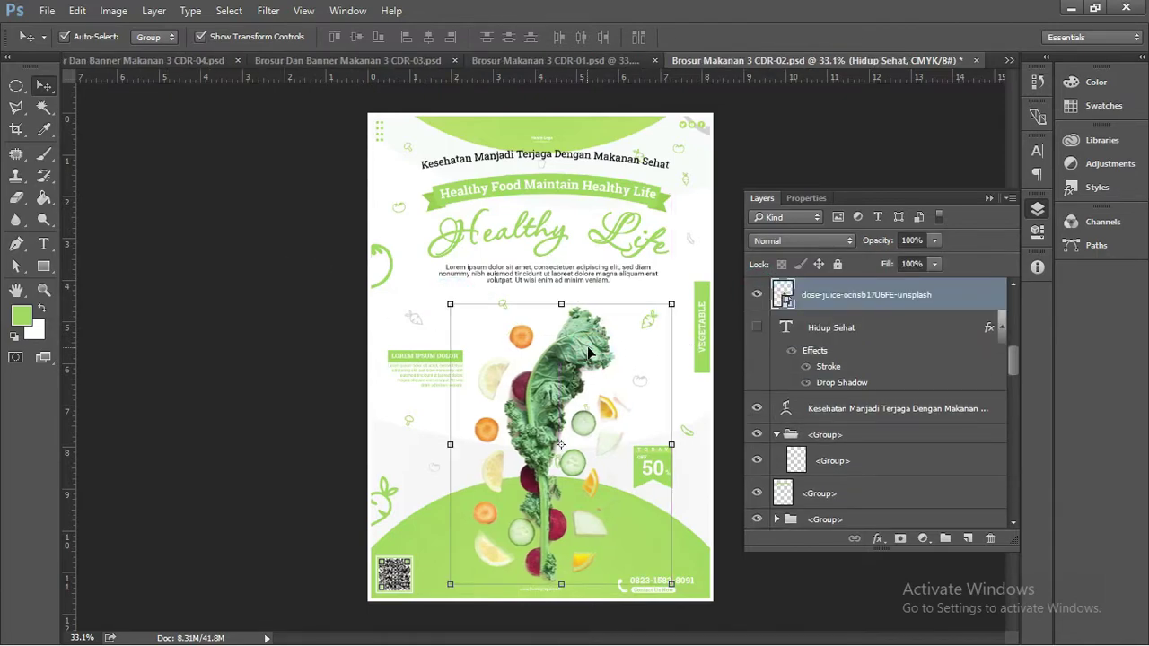
left_click(467, 158)
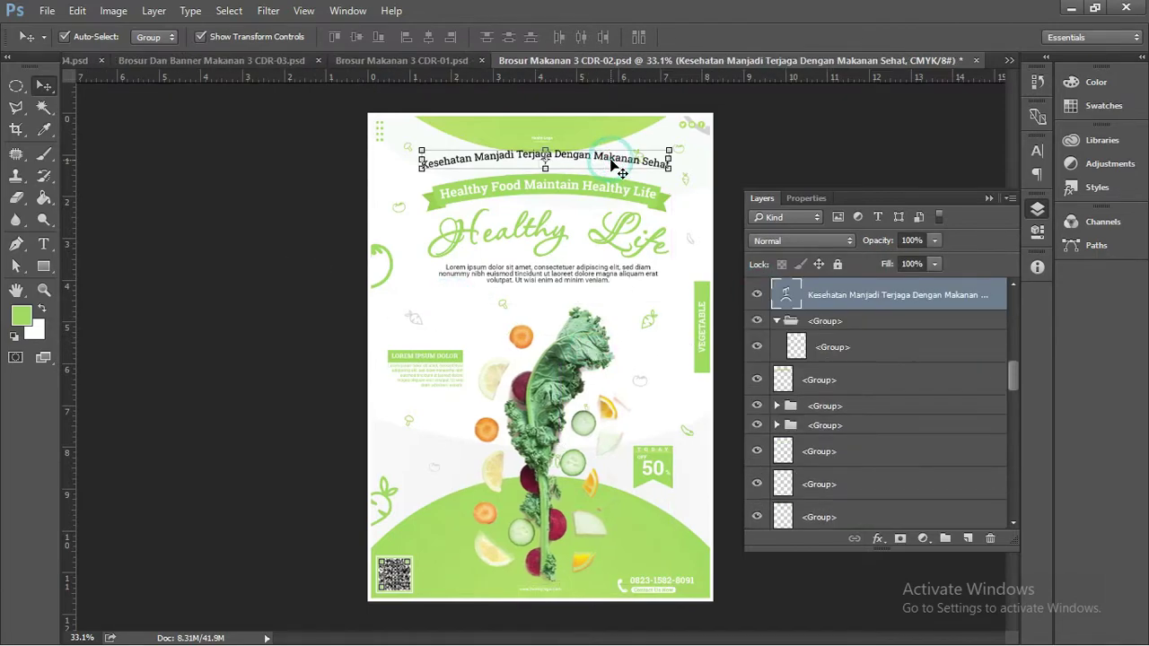
left_click(757, 294)
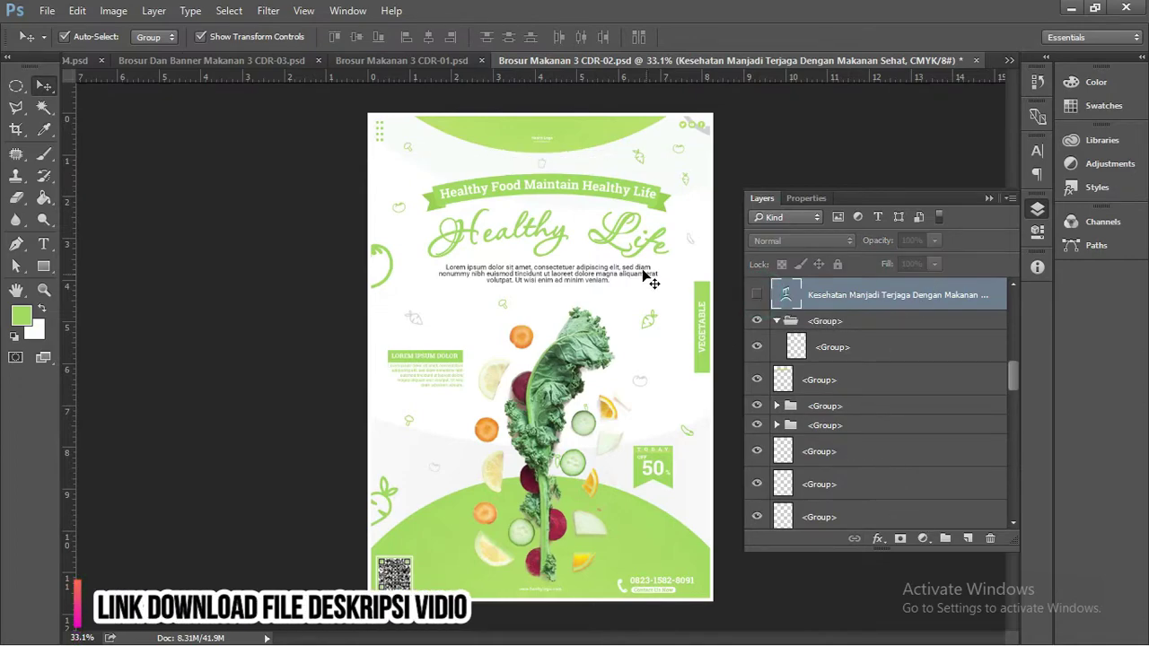
scroll(978, 321, "up", 3)
scroll(979, 321, "up", 2)
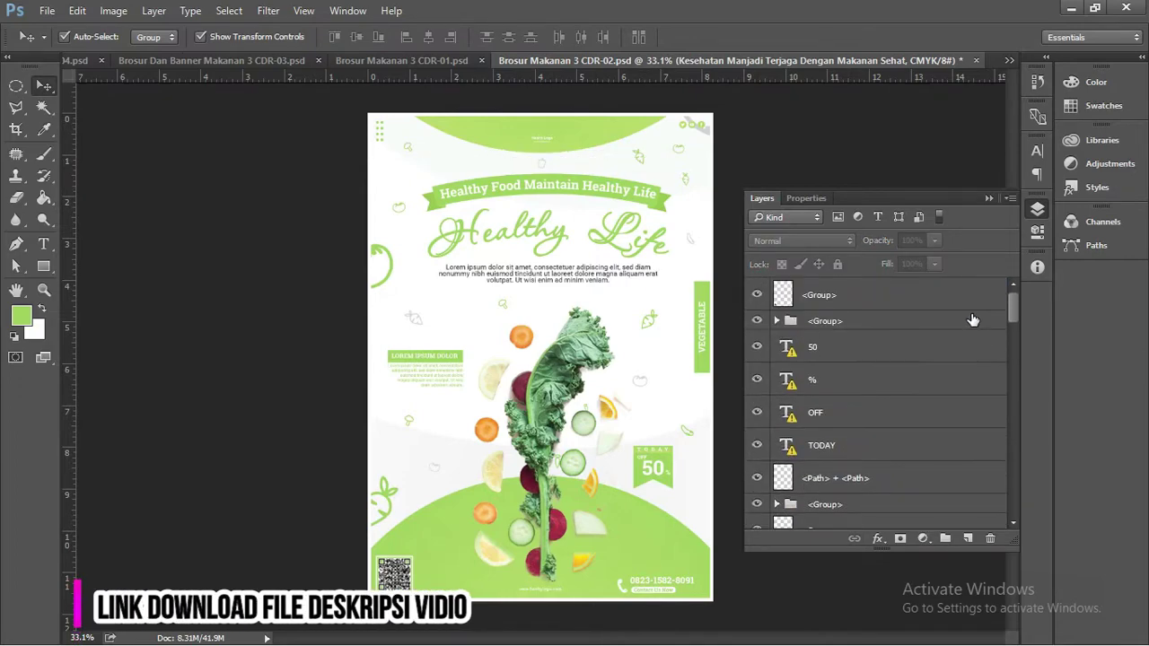
left_click(925, 301)
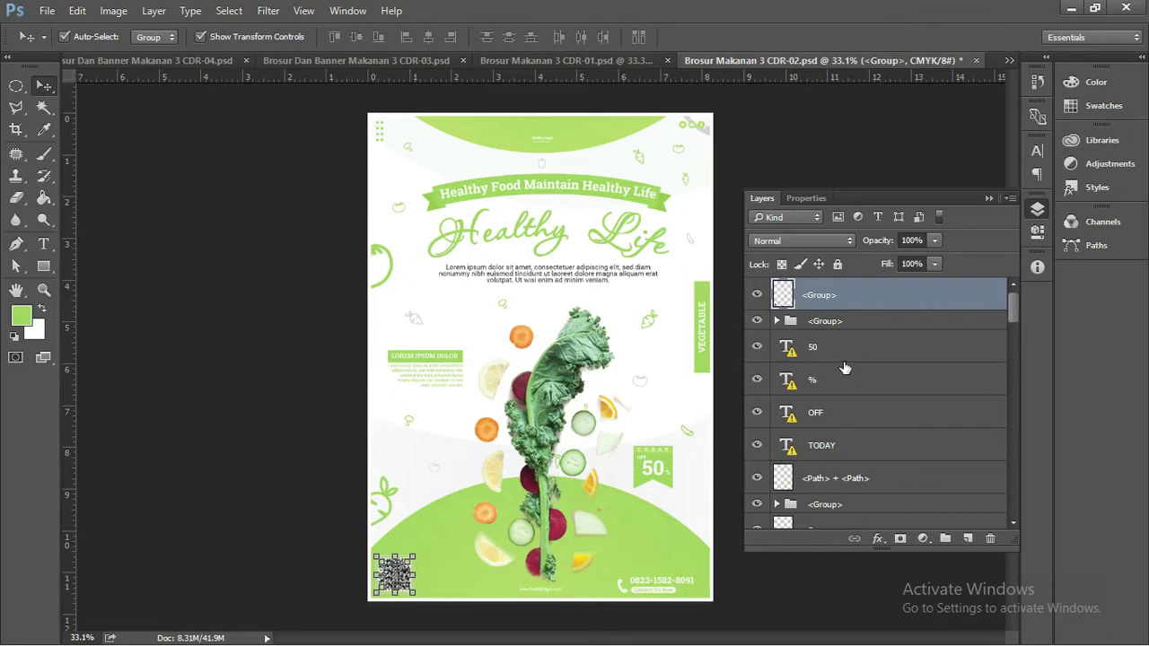
Step: Add a Hue/Saturation adjustment layer with a slight hue shift
left_click(926, 538)
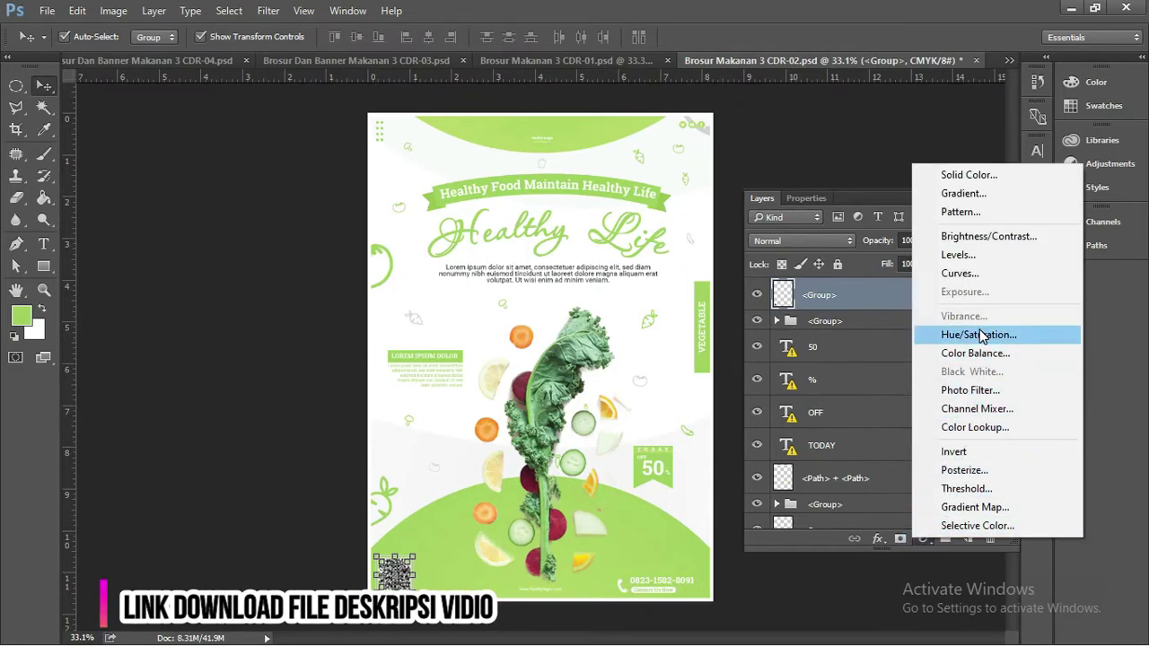
left_click(981, 335)
mouse_move(873, 309)
left_mouse_down()
mouse_move(895, 314)
mouse_move(836, 311)
mouse_move(909, 307)
mouse_move(838, 307)
mouse_move(879, 307)
left_mouse_up()
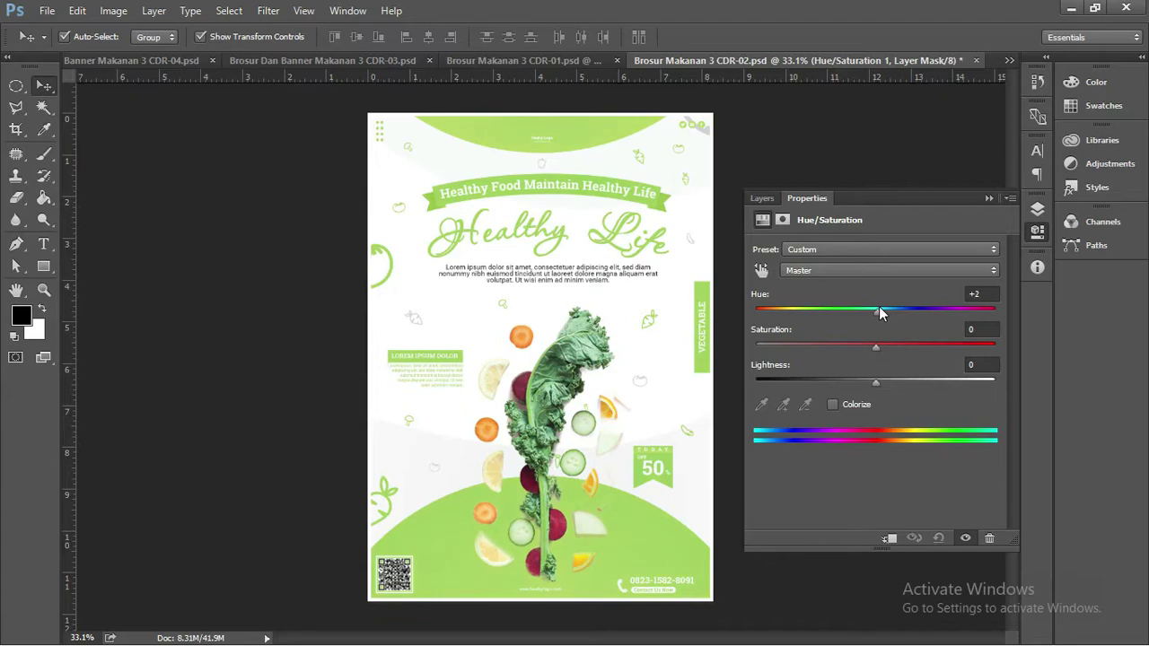
Step: Move the kale photo layer to the top, above the adjustment layer
left_click(567, 361)
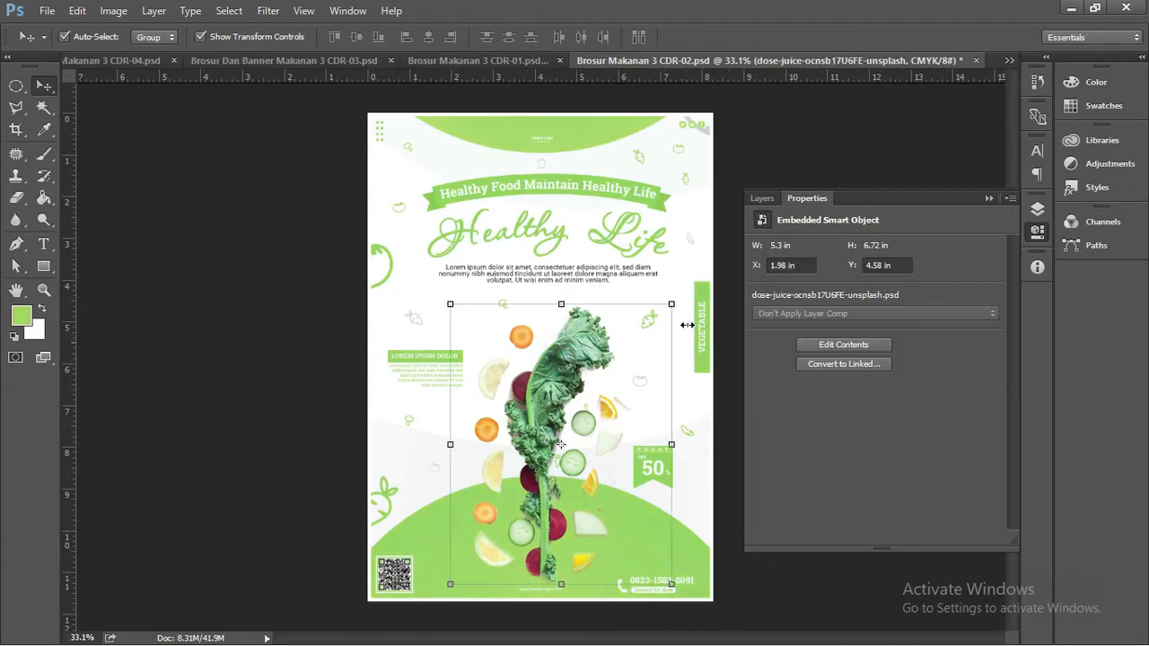
left_click(989, 198)
left_click(1038, 208)
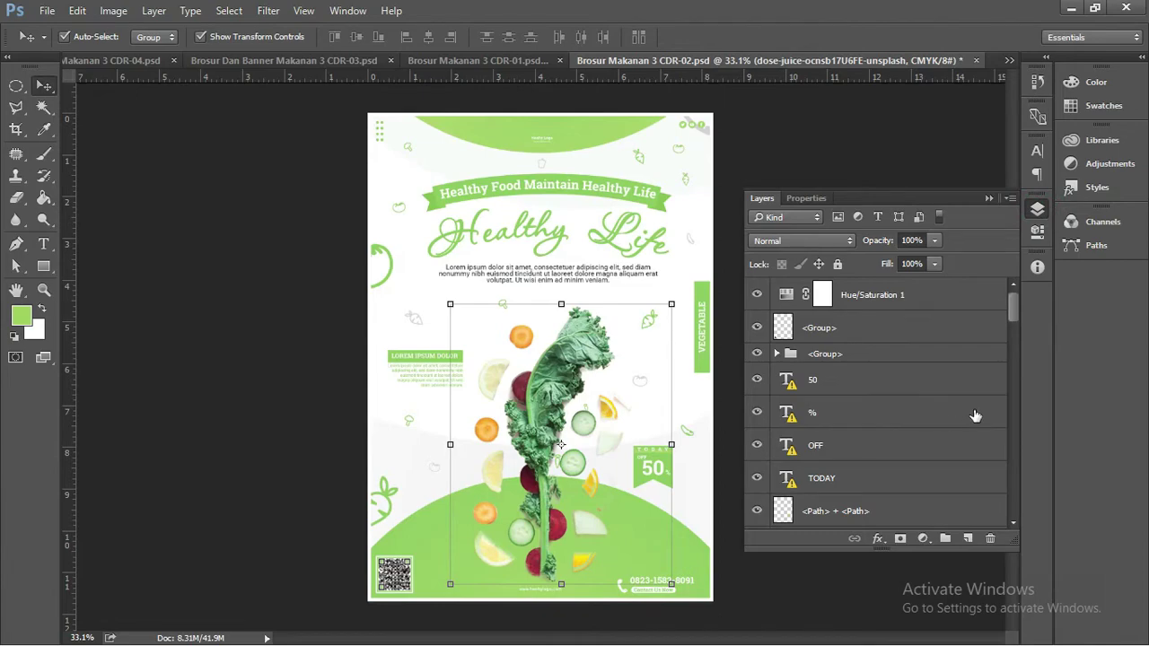
left_click_drag(1013, 301, 1002, 355)
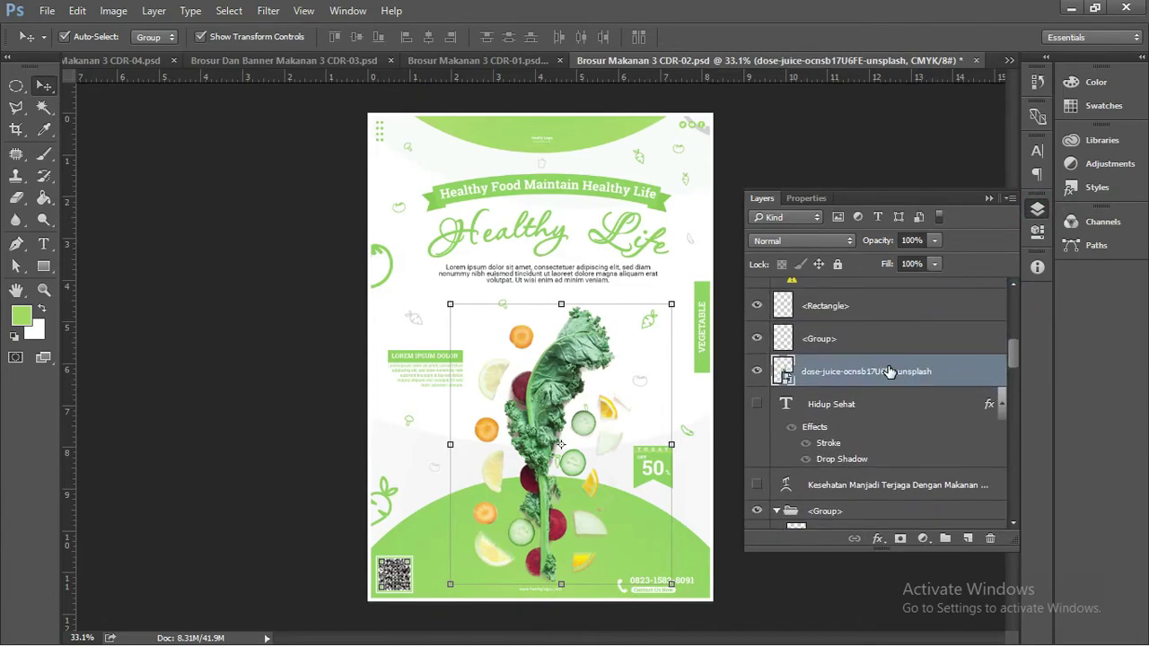
key("ctrl")
key("ctrl+shift+bracketright")
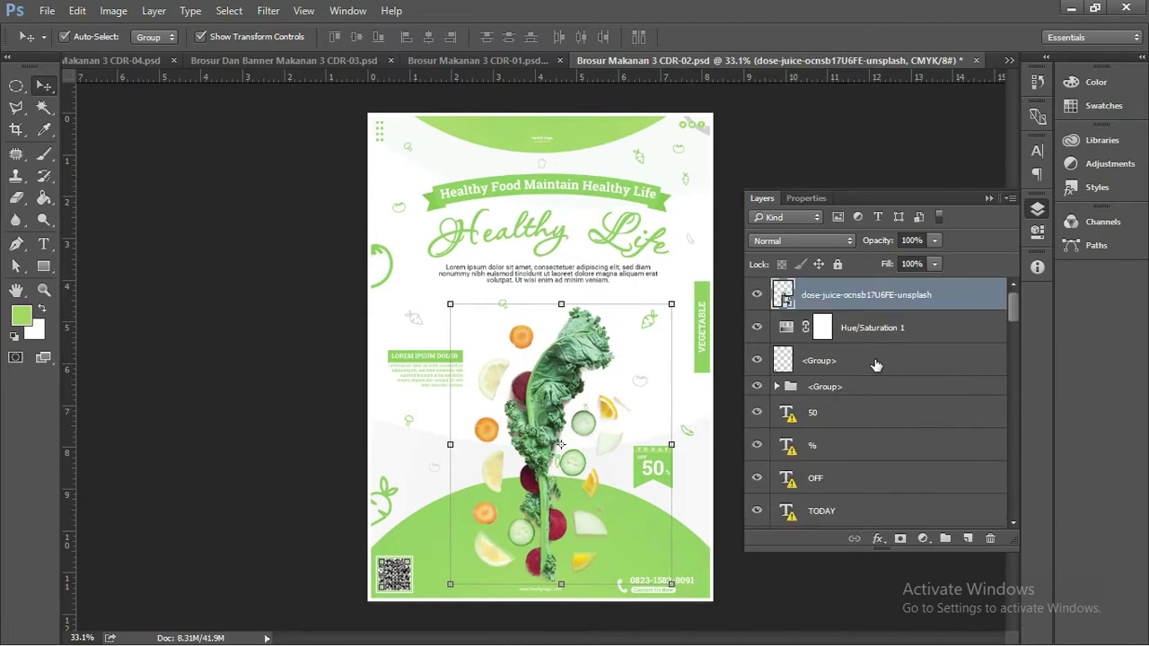
Step: Reduce the Hue/Saturation hue shift to +1
left_click(790, 330)
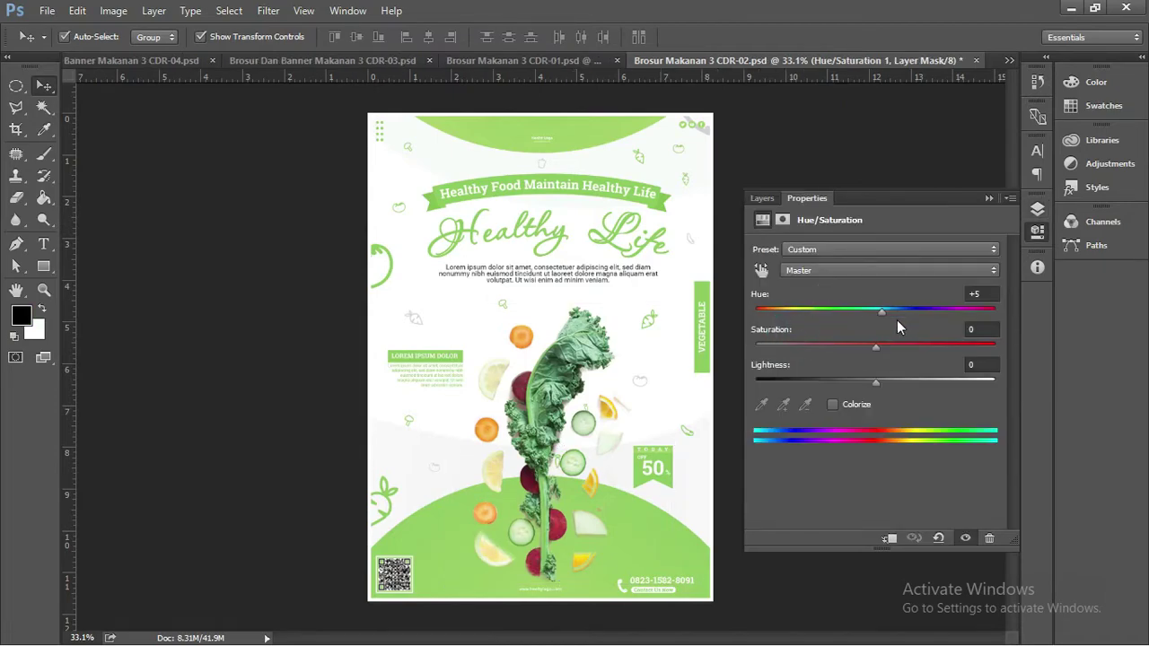
mouse_move(882, 316)
left_mouse_down()
mouse_move(911, 308)
mouse_move(872, 316)
left_mouse_up()
left_click(987, 199)
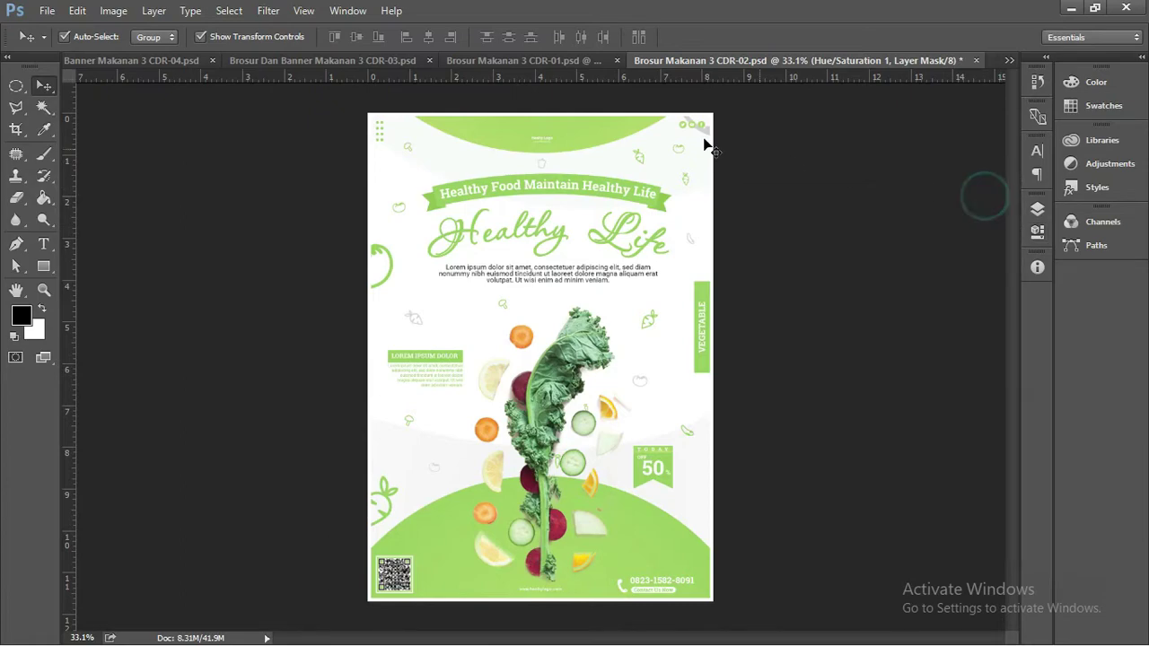
Step: View the orange, green and yellow CDR document tabs in turn, then switch to CorelDRAW X7
left_click(507, 61)
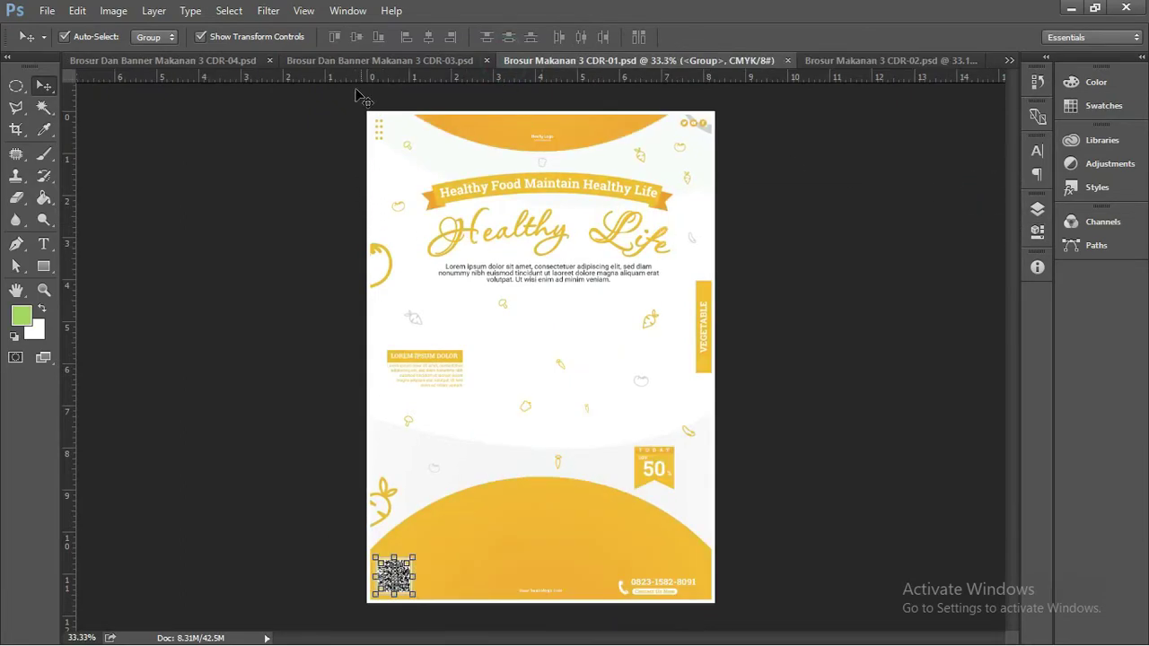
left_click(352, 61)
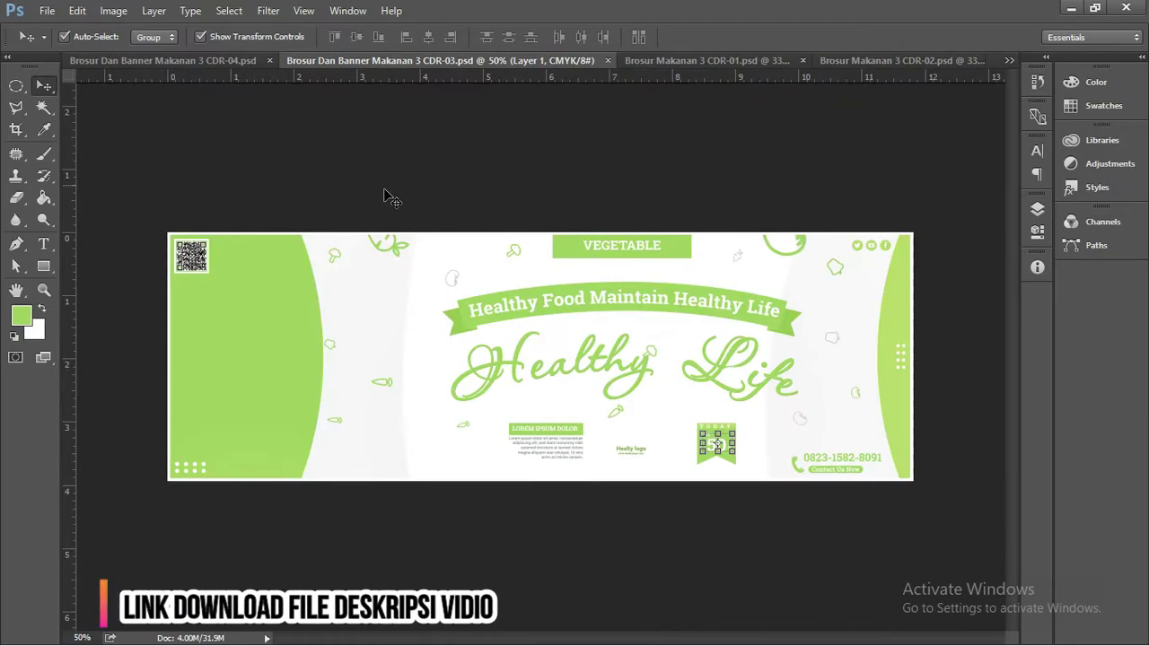
left_click(216, 60)
left_click(894, 173)
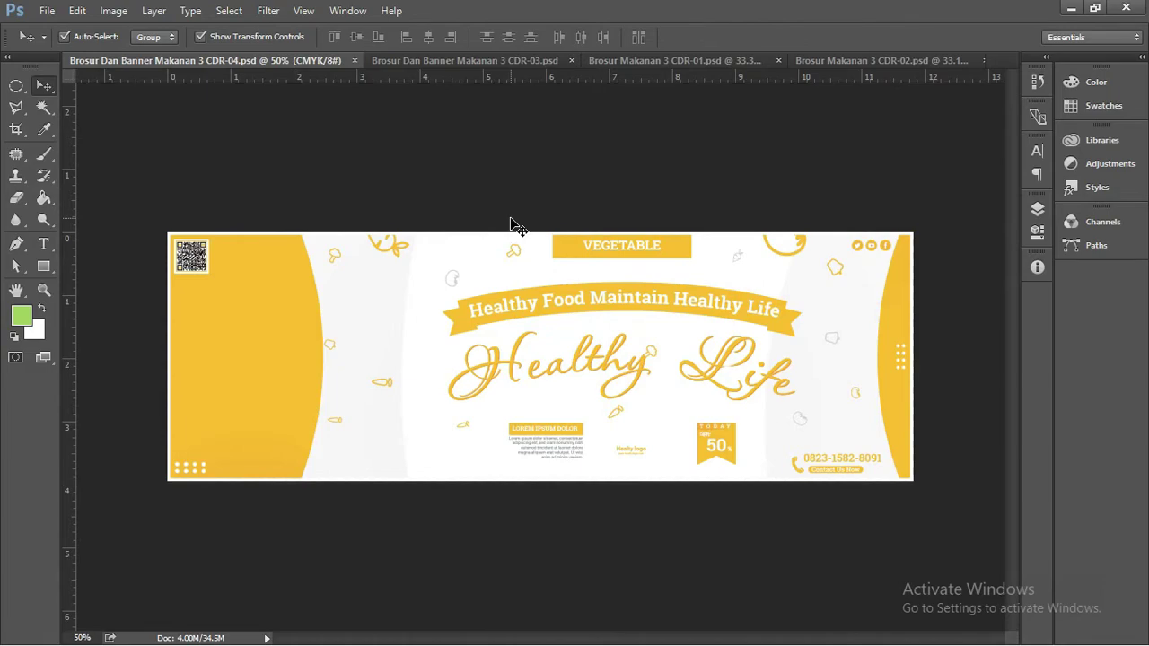
key("alt+Tab")
key("alt+Tab")
key("alt+Tab")
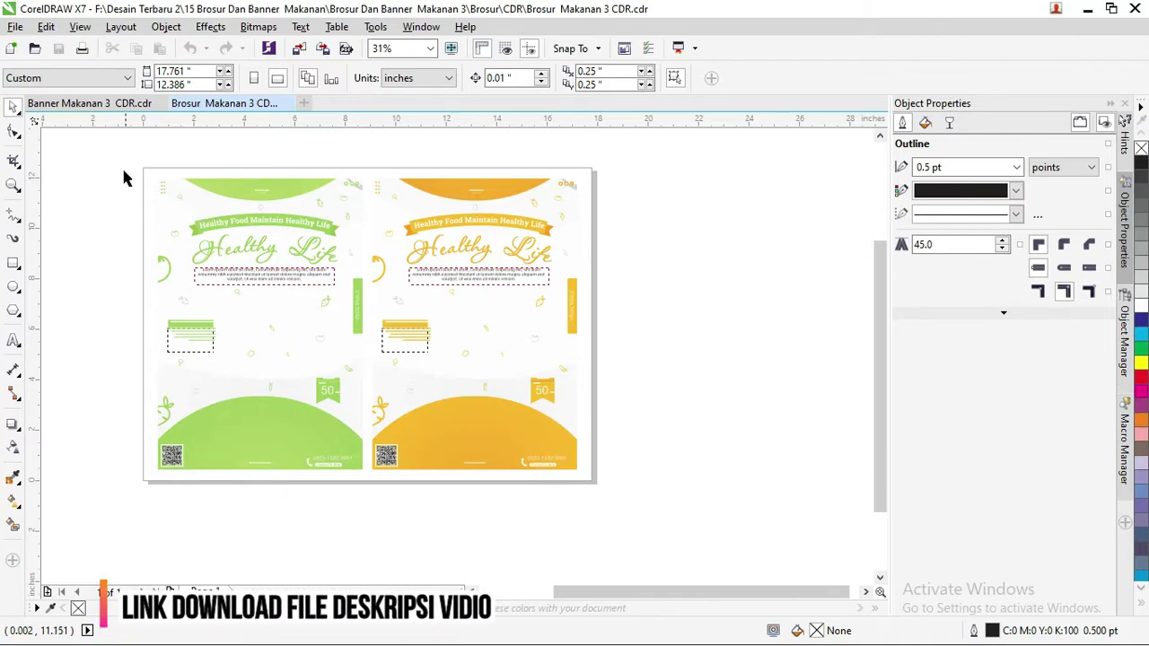
Step: On the Banner Makanan 3 tab, marquee-select the whole upper green banner
left_click(83, 104)
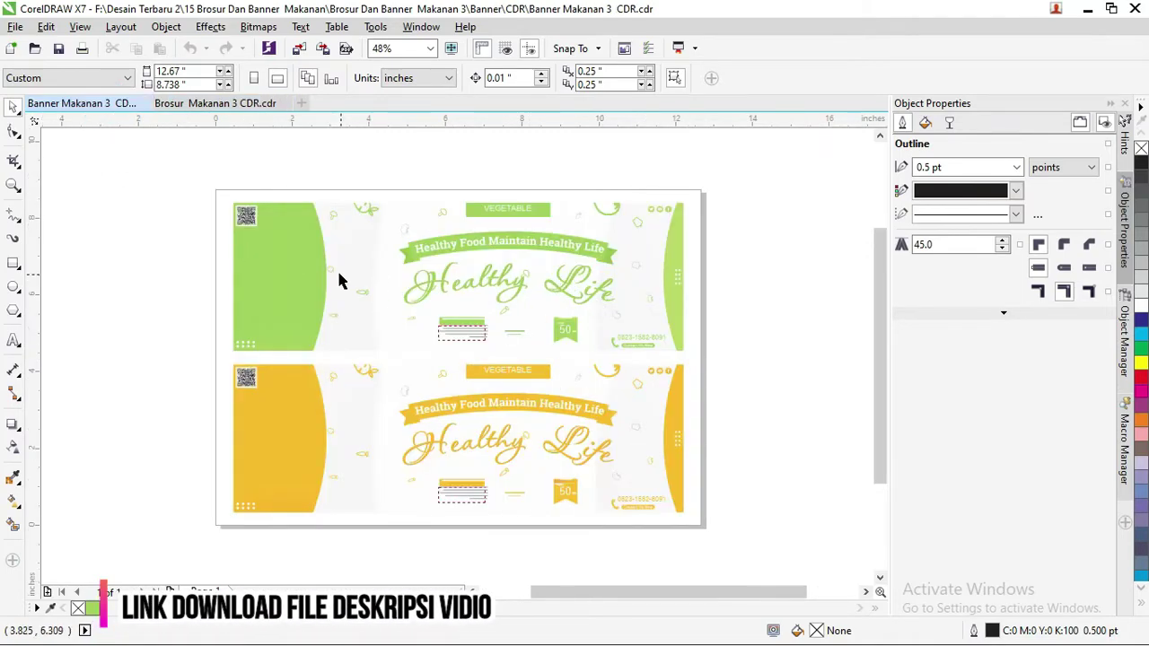
scroll(339, 280, "up", 3)
scroll(367, 218, "down", 1)
scroll(367, 210, "down", 2)
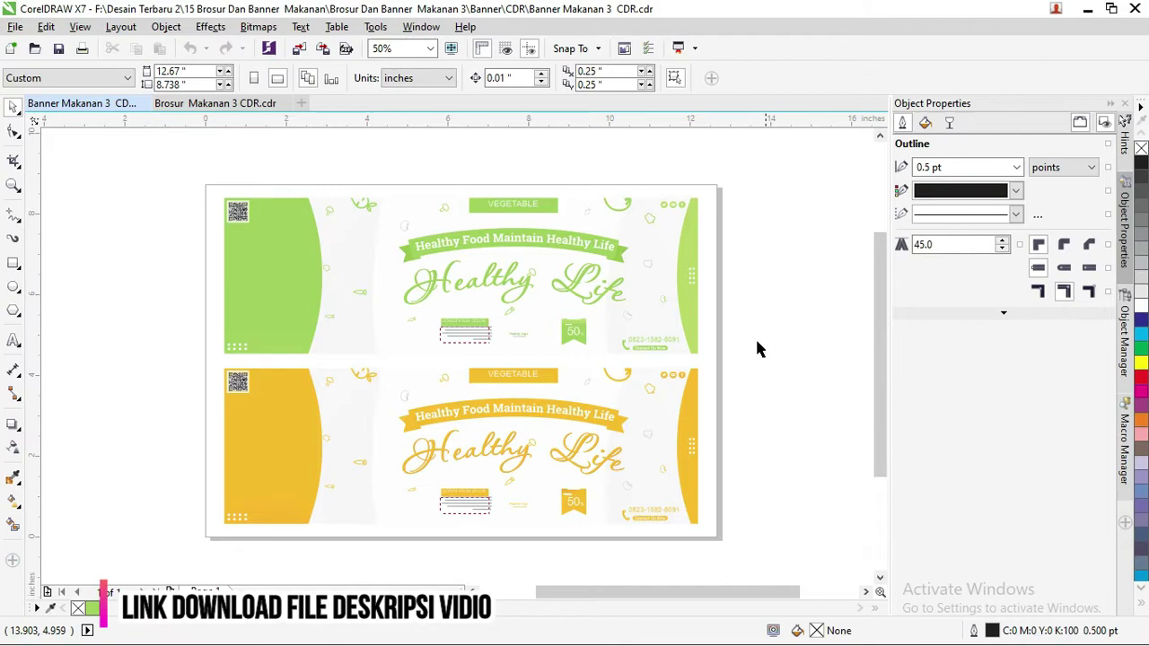
left_click_drag(752, 347, 175, 191)
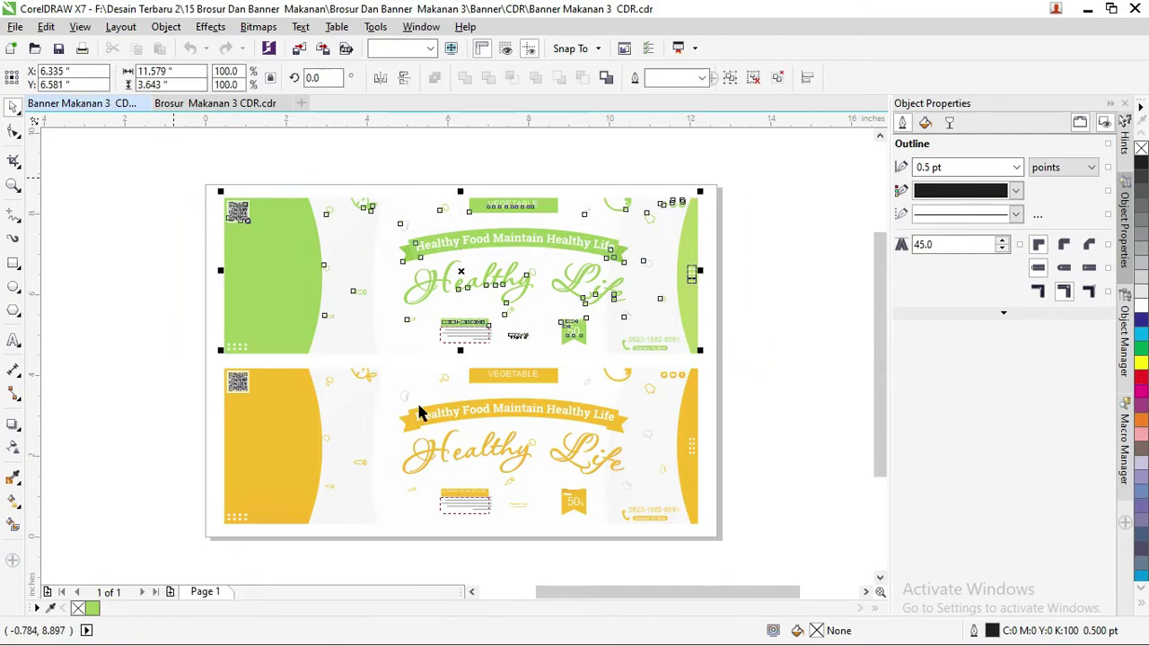
scroll(333, 300, "up", 2)
scroll(269, 198, "down", 3)
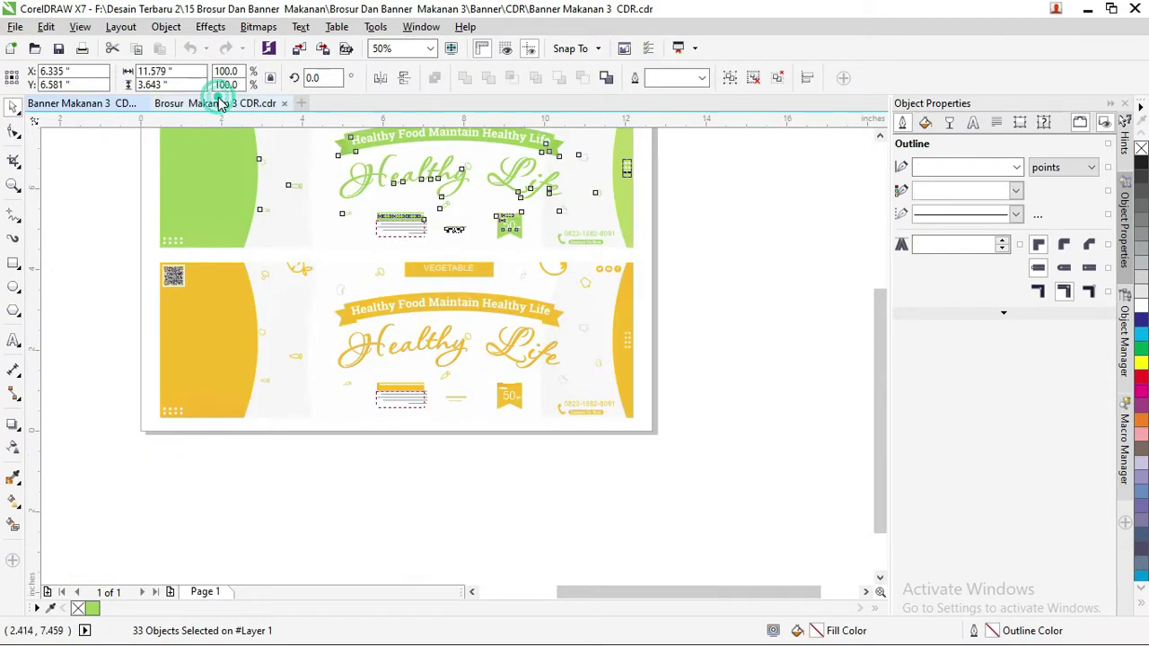
Step: On the Brosur Makanan 3 tab, select all objects, deselect, and zoom to the header
left_click(218, 102)
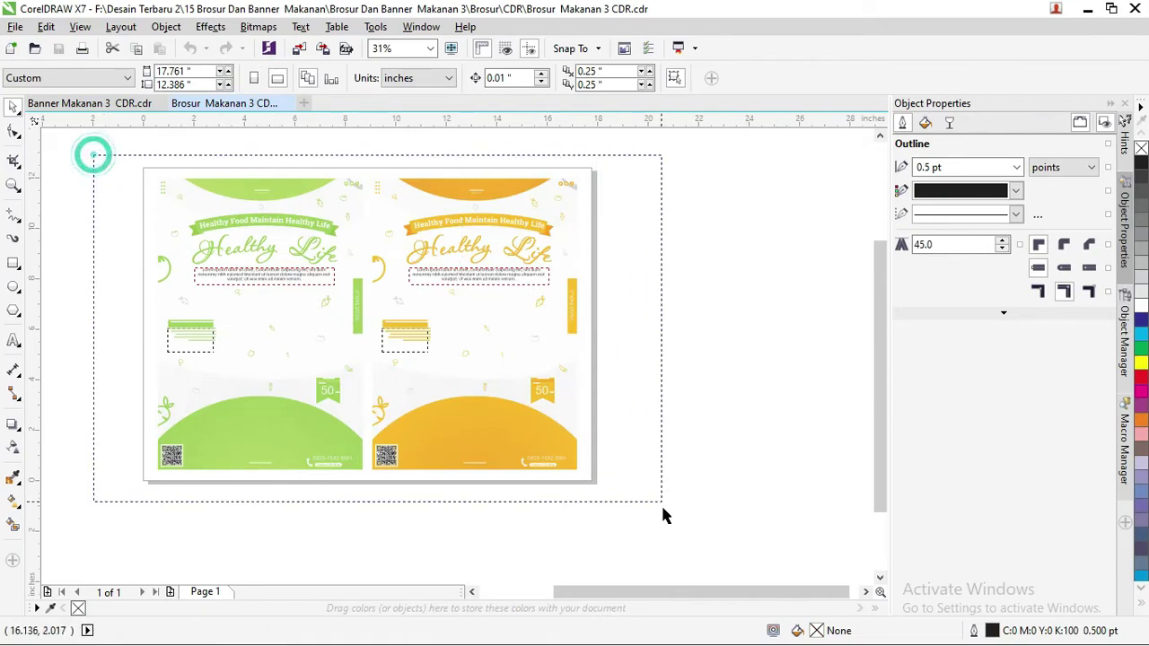
left_click_drag(93, 155, 664, 516)
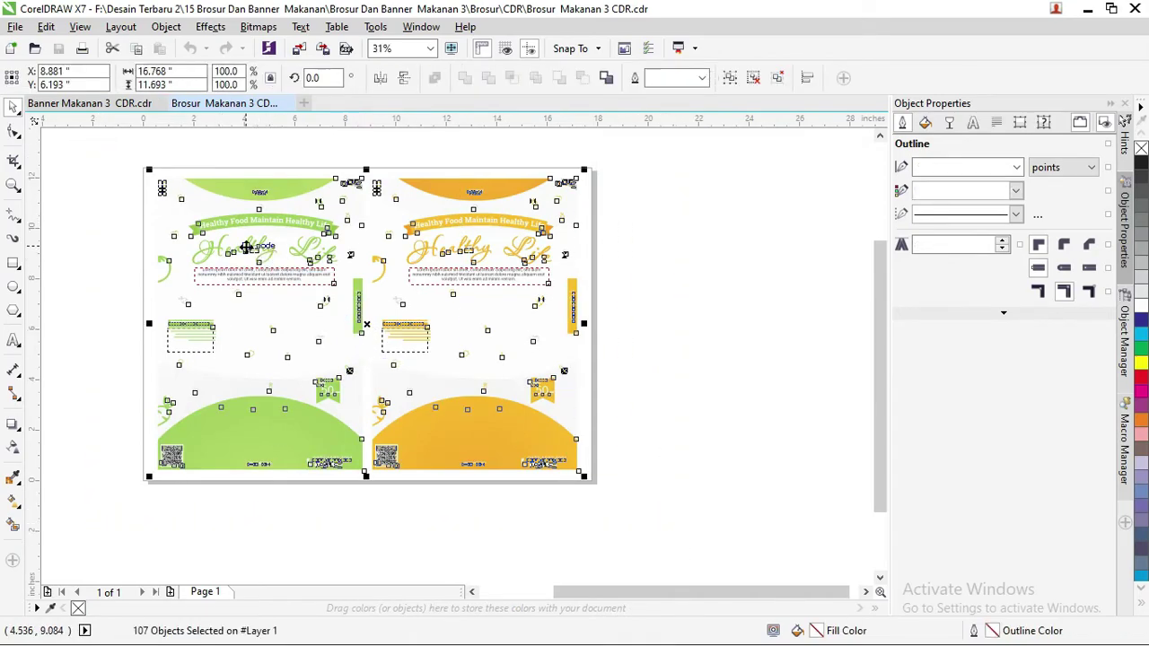
scroll(245, 247, "up", 1)
scroll(445, 337, "down", 1)
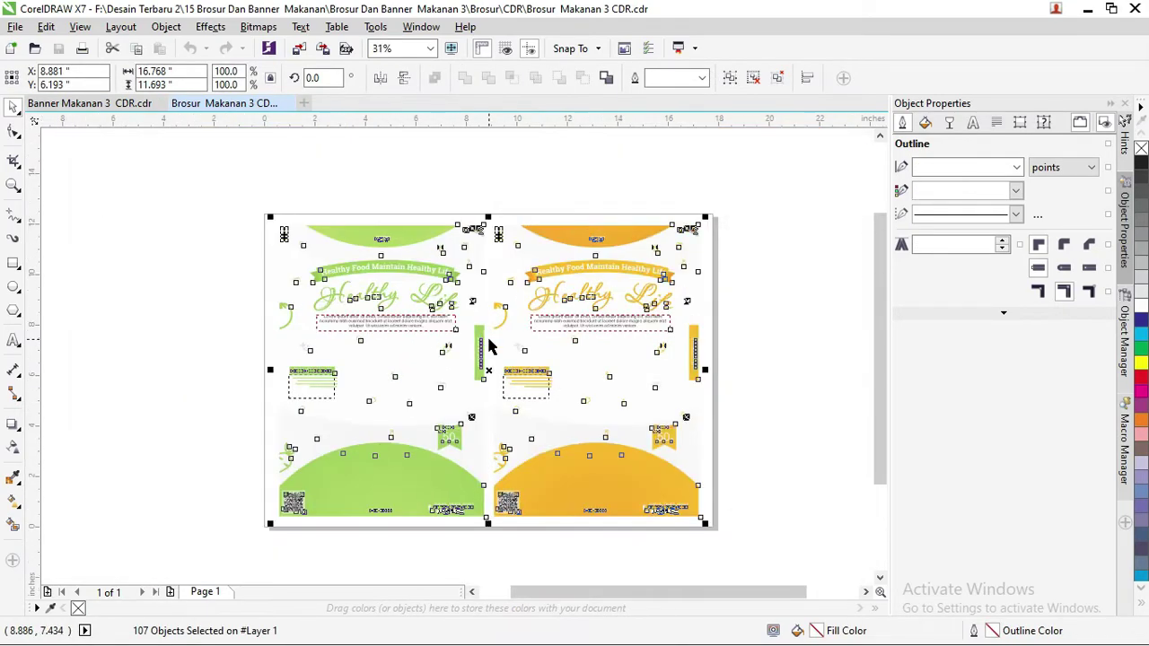
left_click(759, 245)
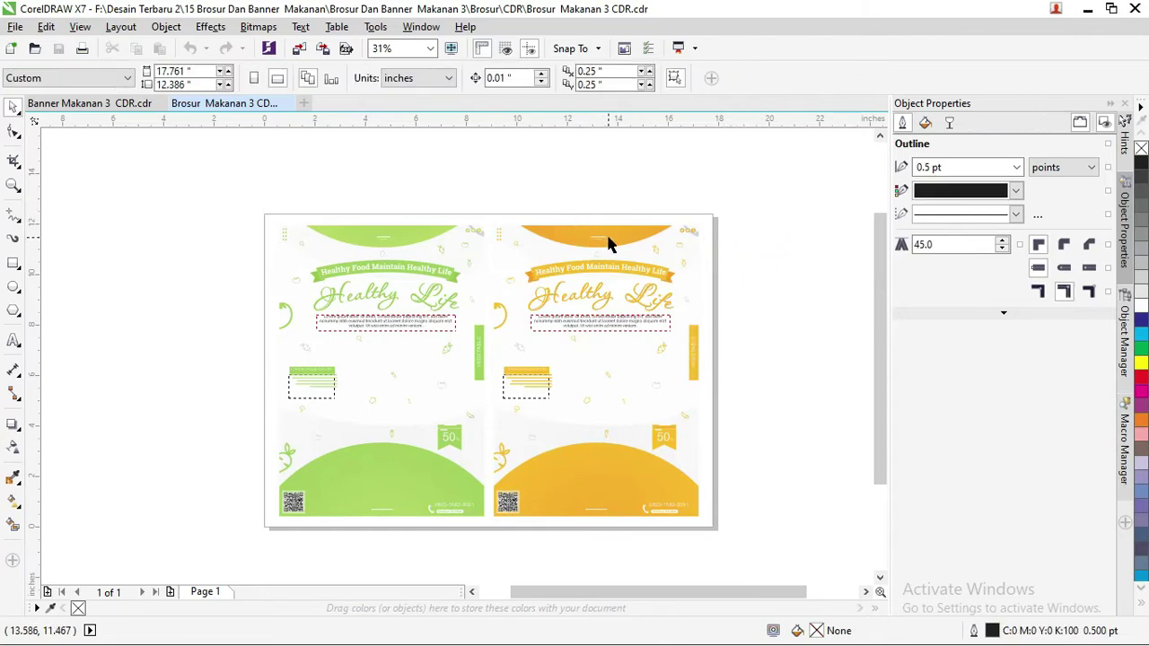
scroll(608, 244, "up", 2)
scroll(577, 238, "up", 1)
left_click(557, 244)
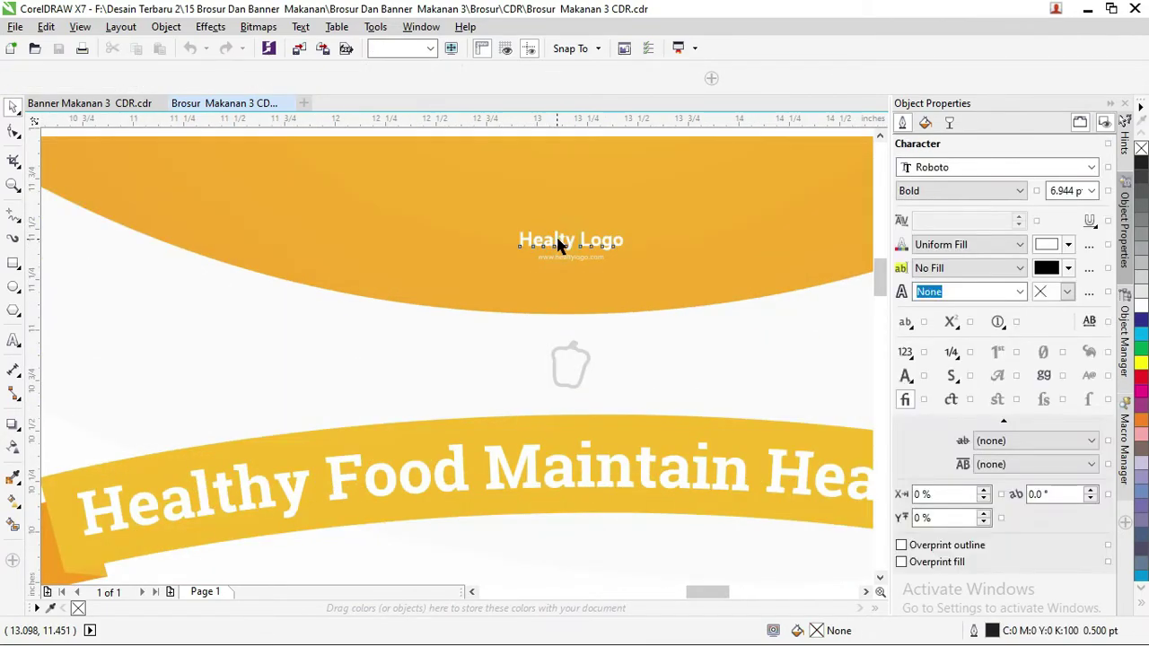
left_click(560, 256)
scroll(547, 251, "down", 1)
scroll(528, 248, "down", 2)
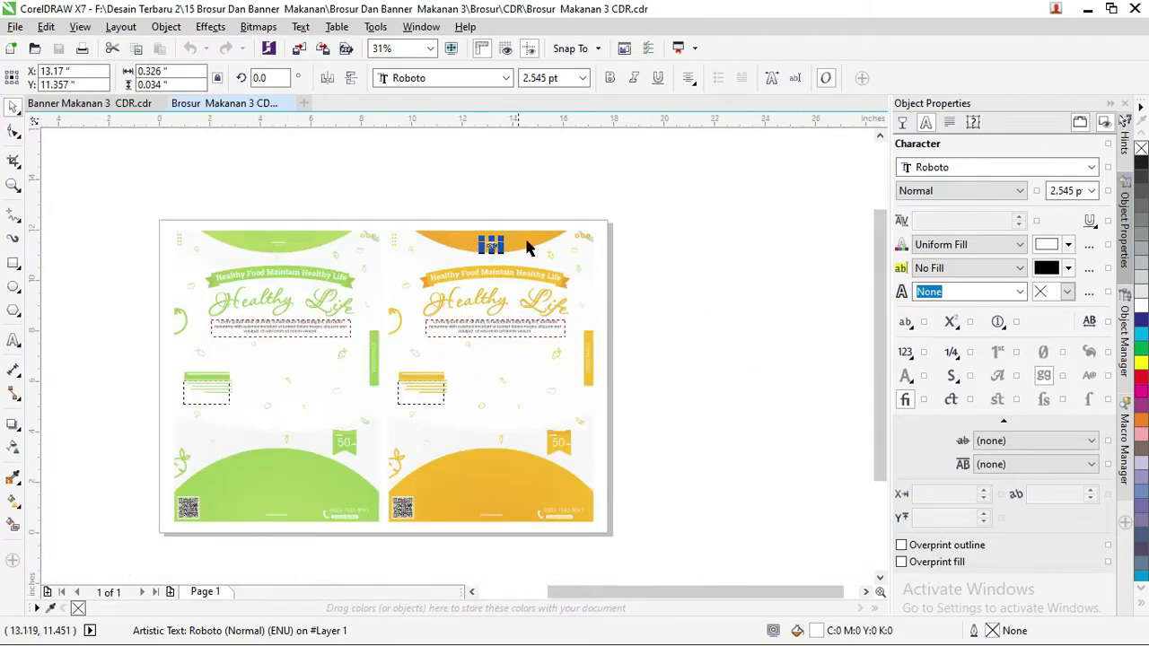
left_click(528, 244)
double_click(528, 245)
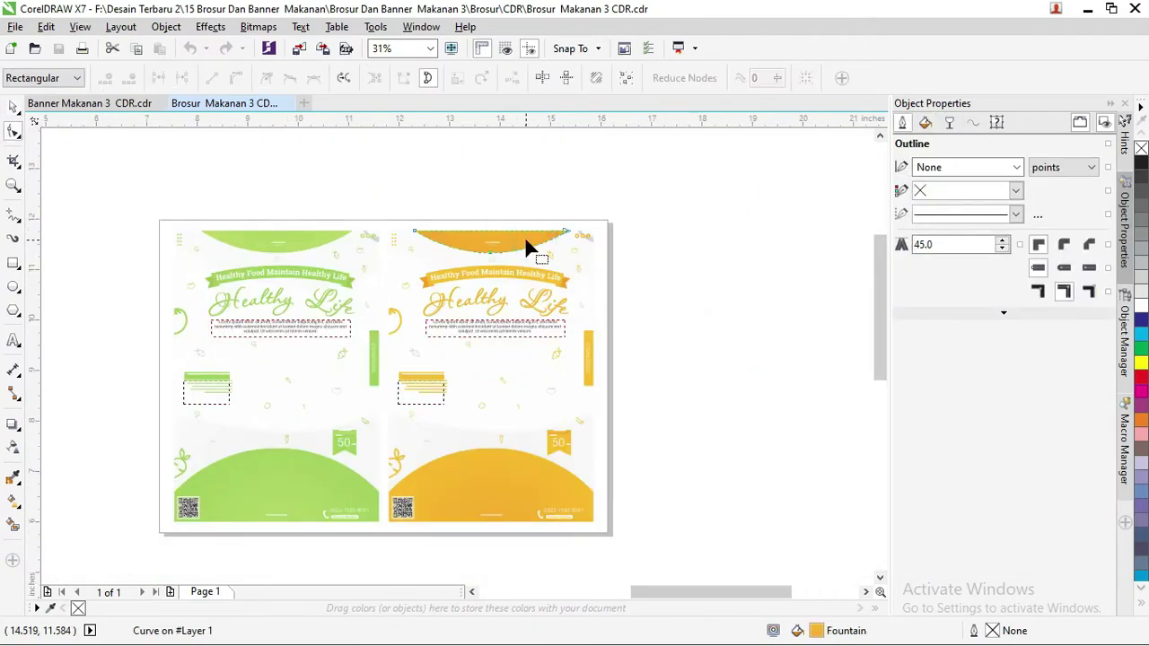
scroll(528, 248, "up", 2)
scroll(525, 243, "down", 2)
left_click(13, 107)
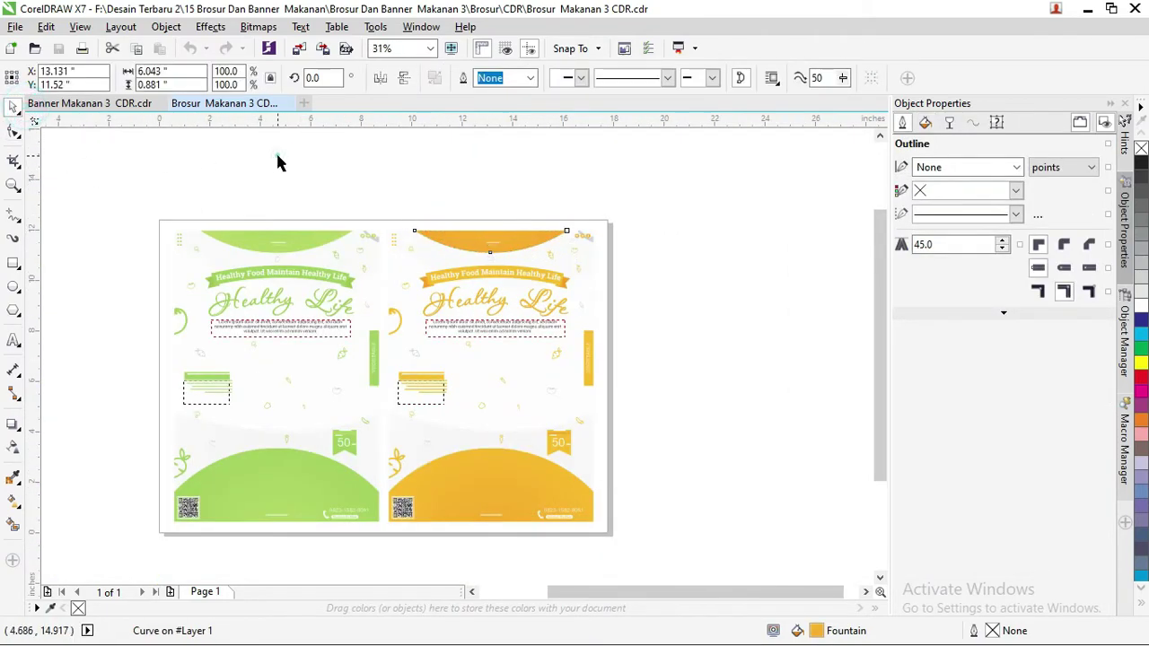
left_click(277, 161)
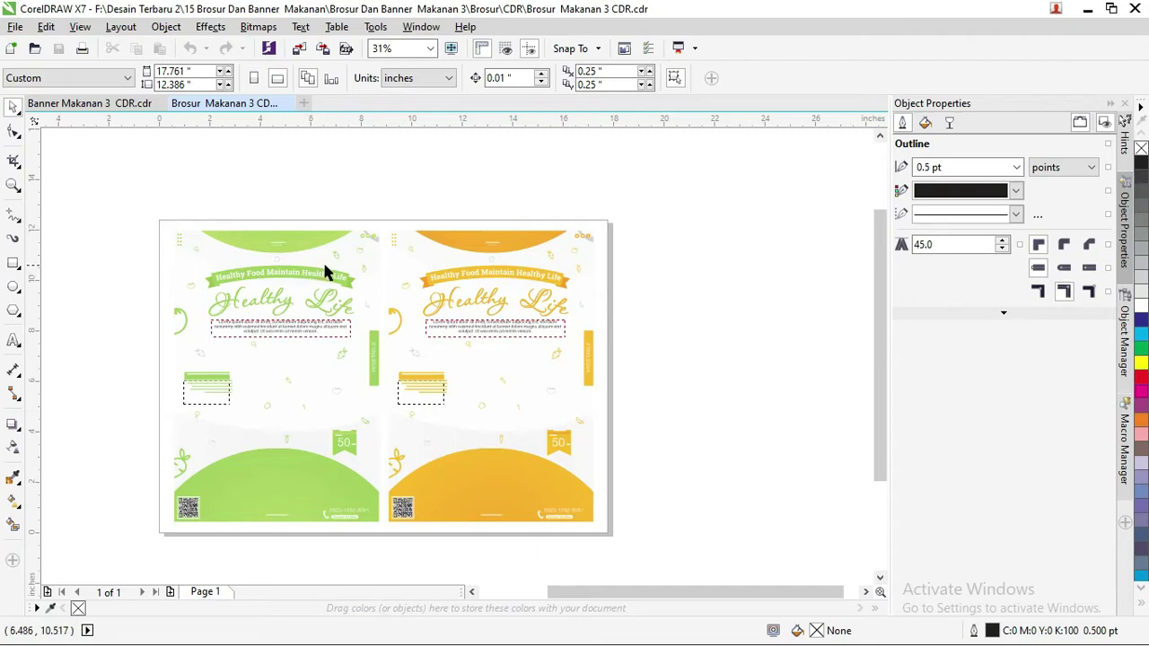
scroll(341, 281, "up", 3)
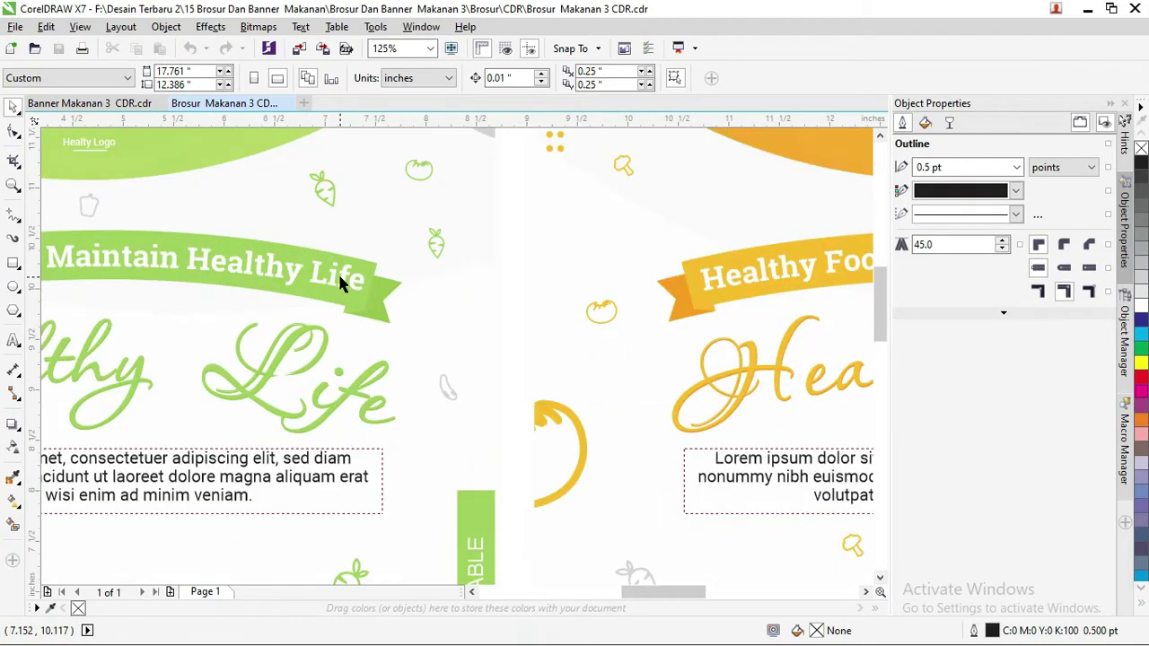
left_click(339, 281)
scroll(341, 278, "down", 2)
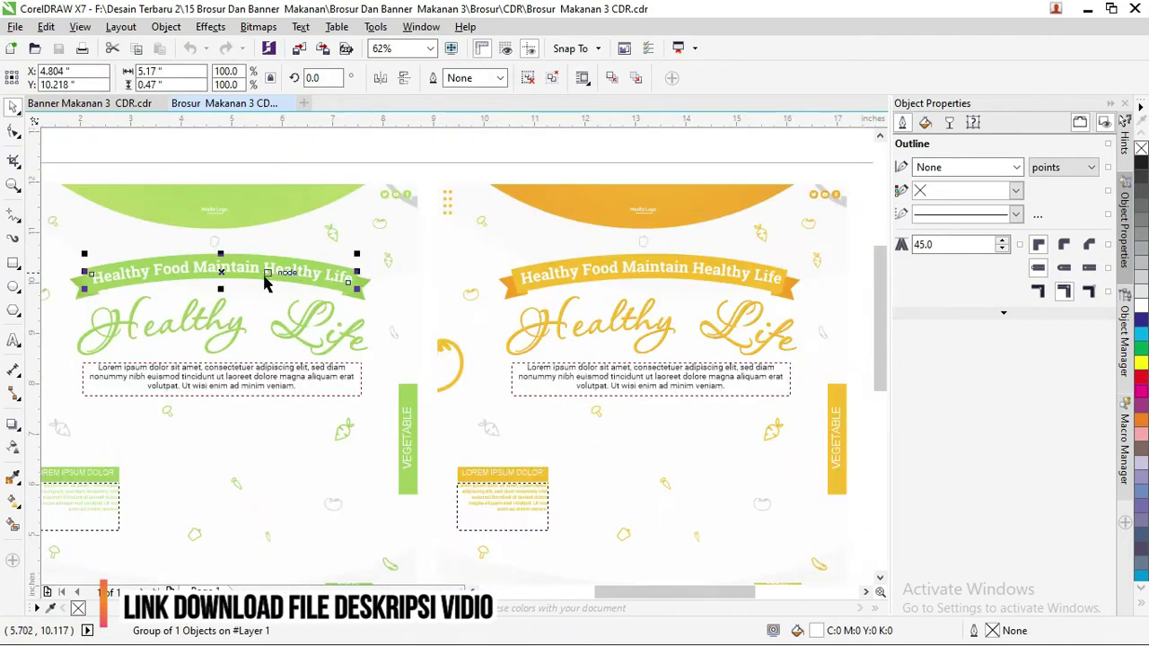
left_click(265, 269)
left_click(273, 270)
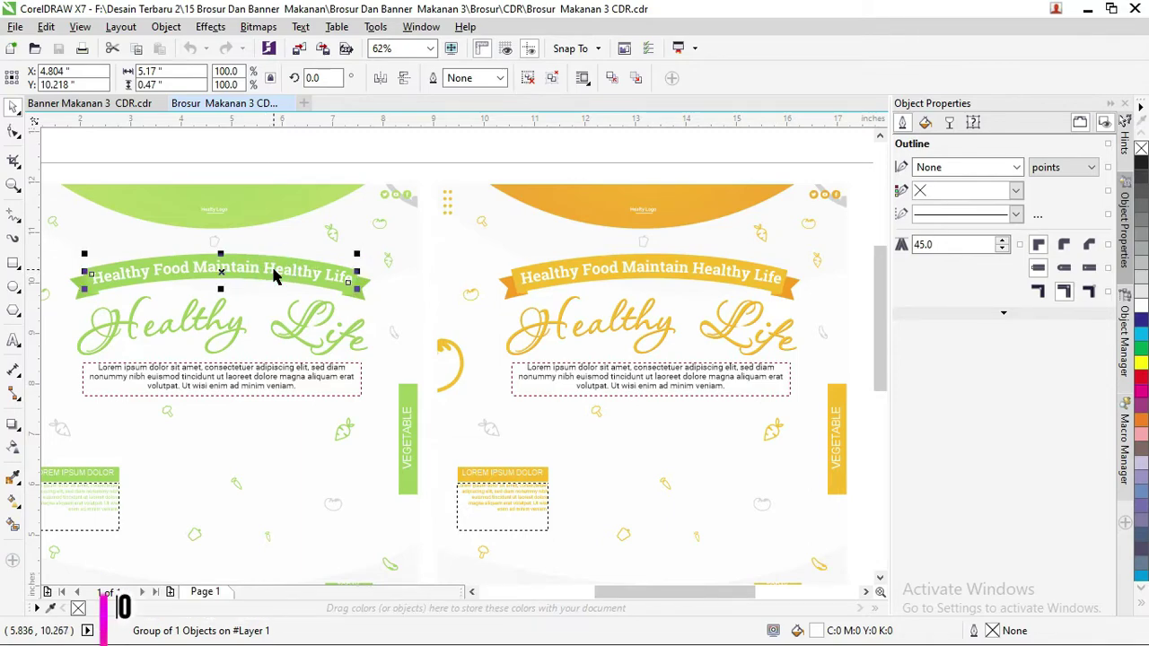
scroll(275, 276, "up", 2)
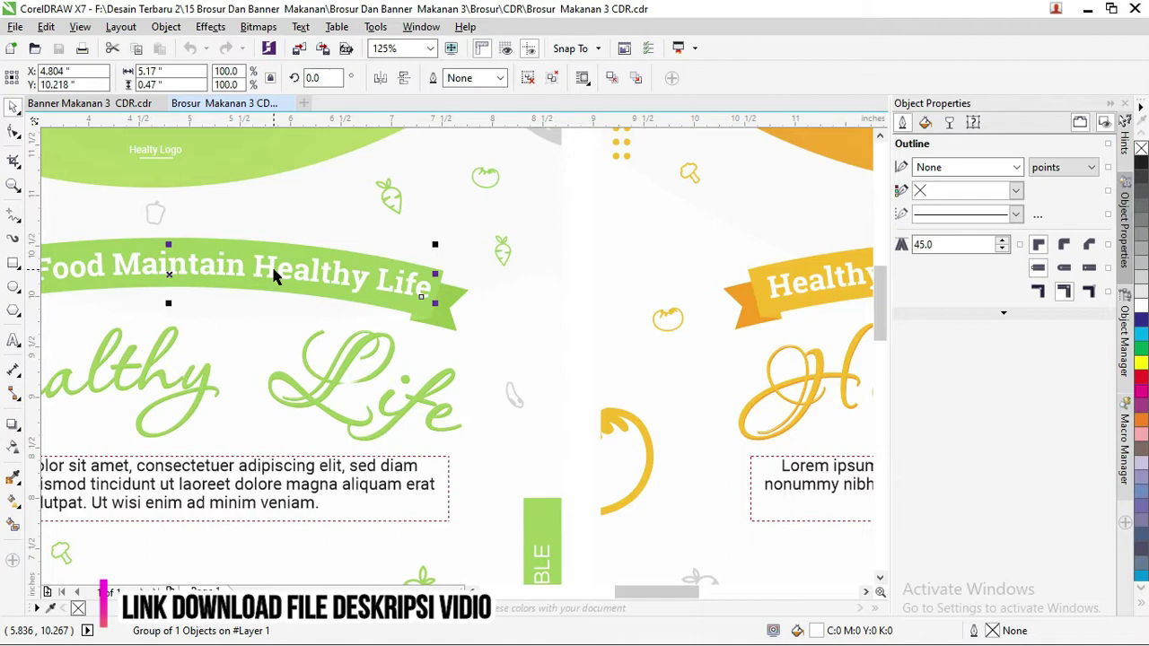
scroll(274, 277, "down", 4)
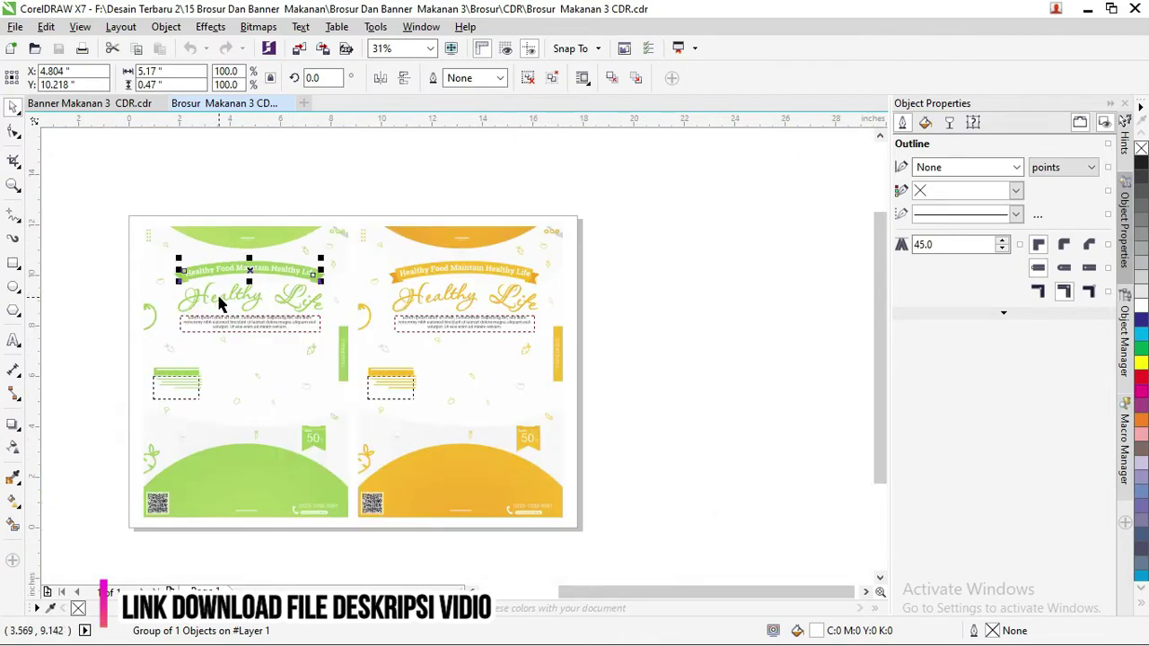
left_click(219, 303)
scroll(206, 298, "up", 2)
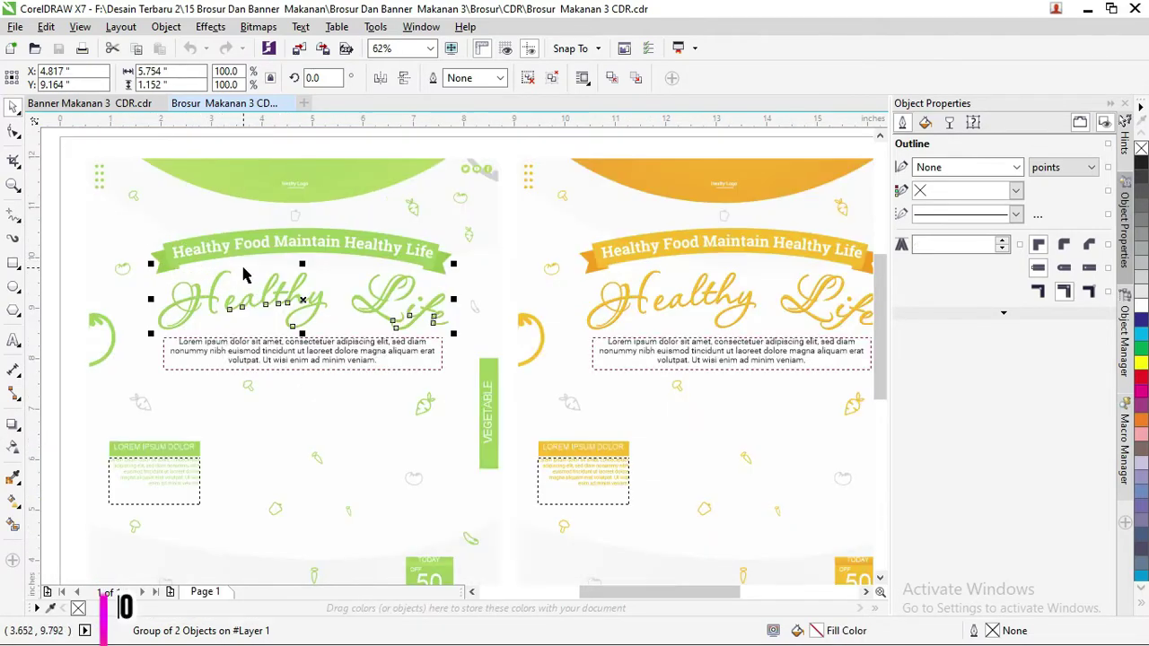
left_click(289, 255)
scroll(263, 239, "up", 3)
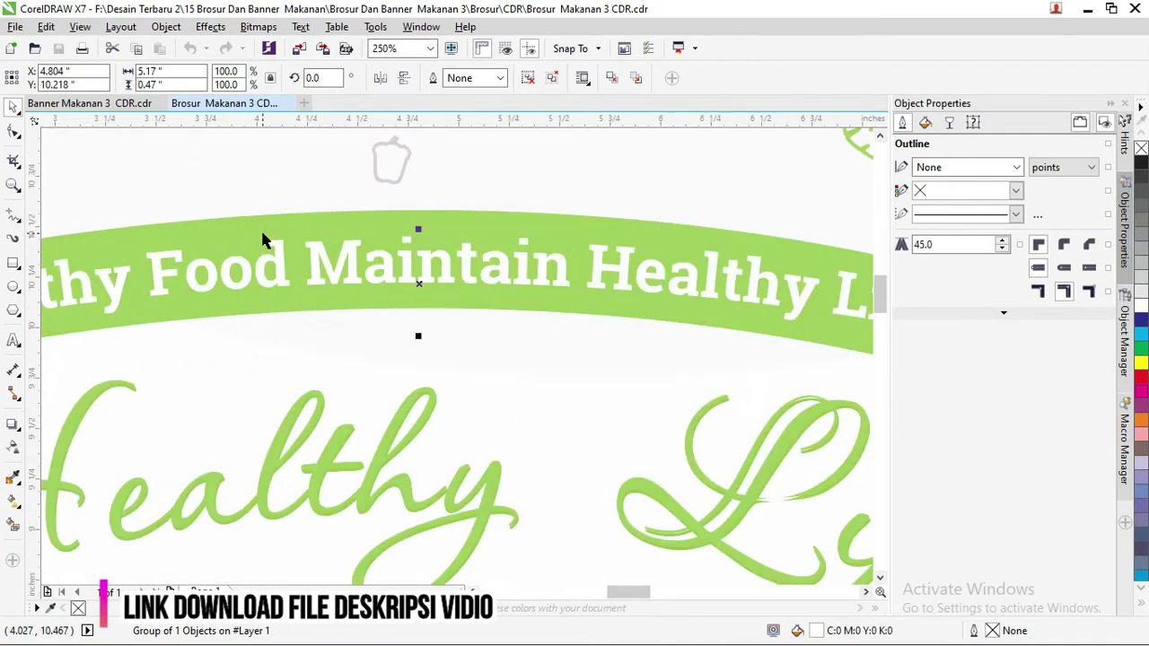
scroll(263, 239, "down", 6)
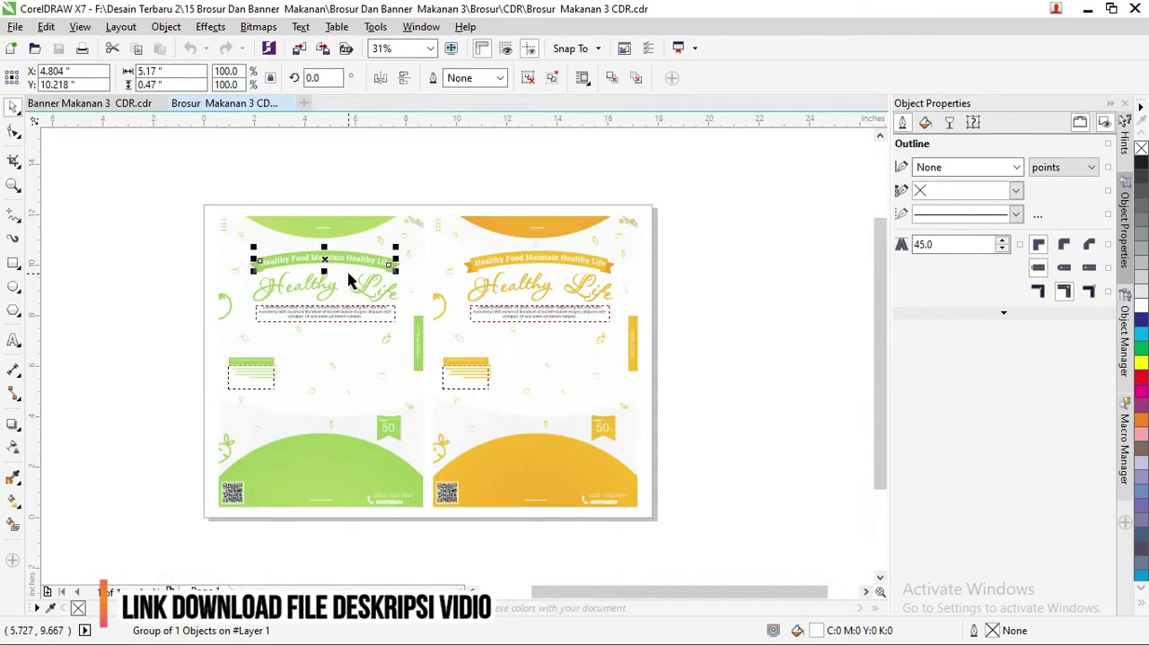
scroll(306, 202, "up", 2)
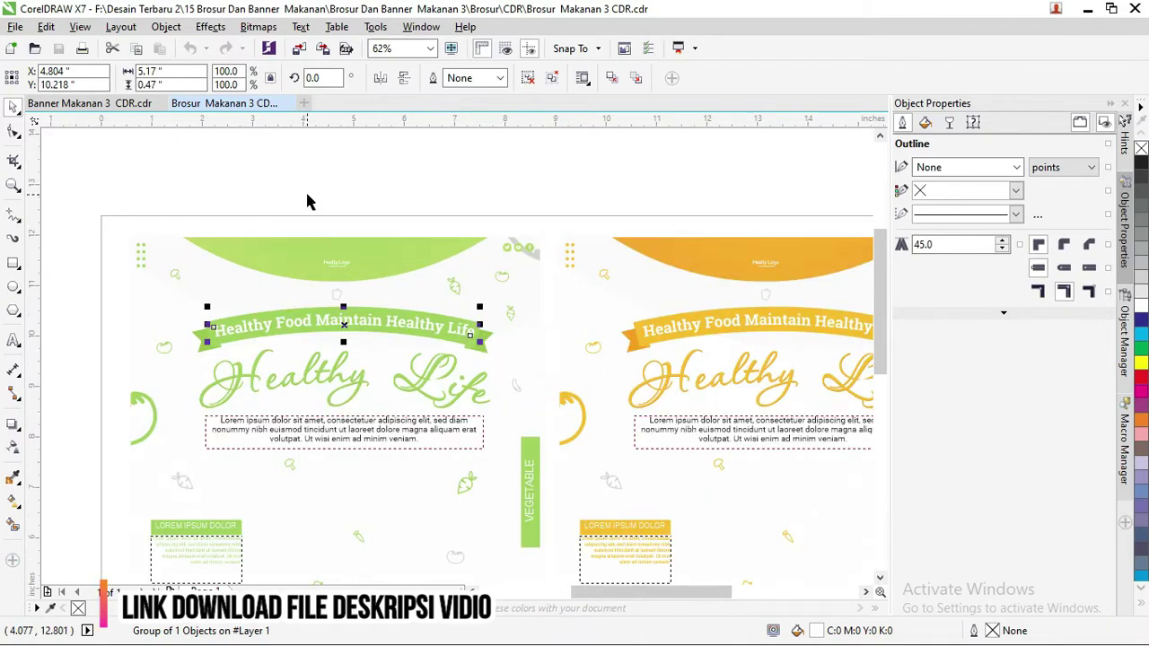
scroll(306, 202, "down", 2)
mouse_move(333, 260)
left_mouse_down()
mouse_move(316, 293)
mouse_move(307, 171)
left_mouse_up()
scroll(288, 218, "up", 2)
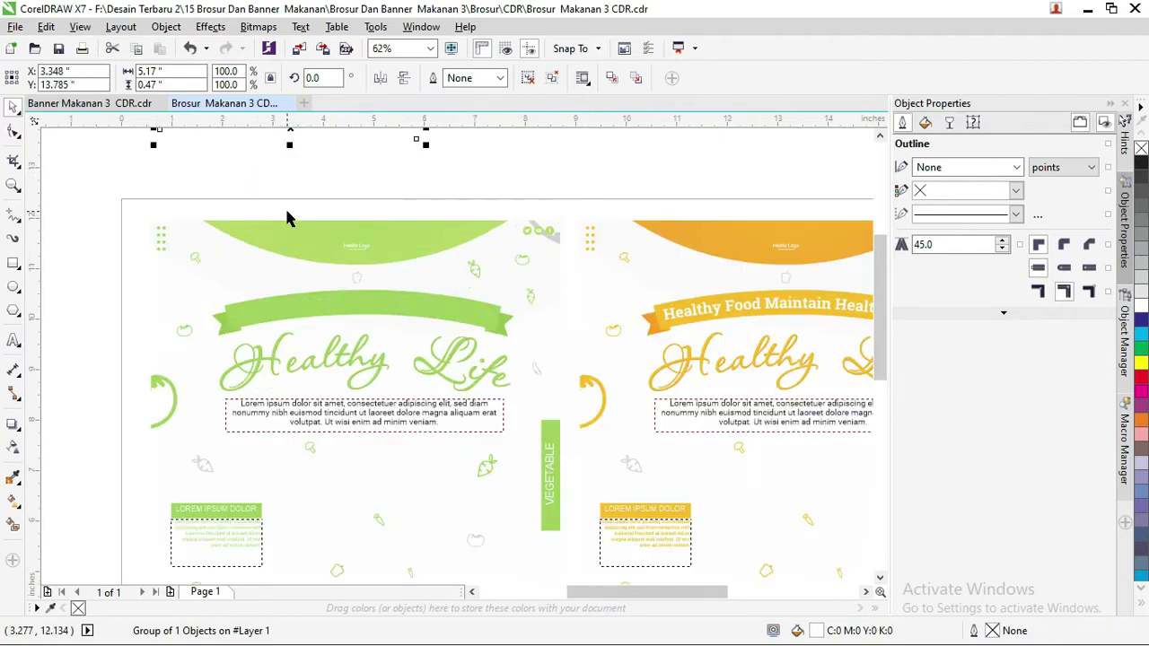
left_click(321, 414)
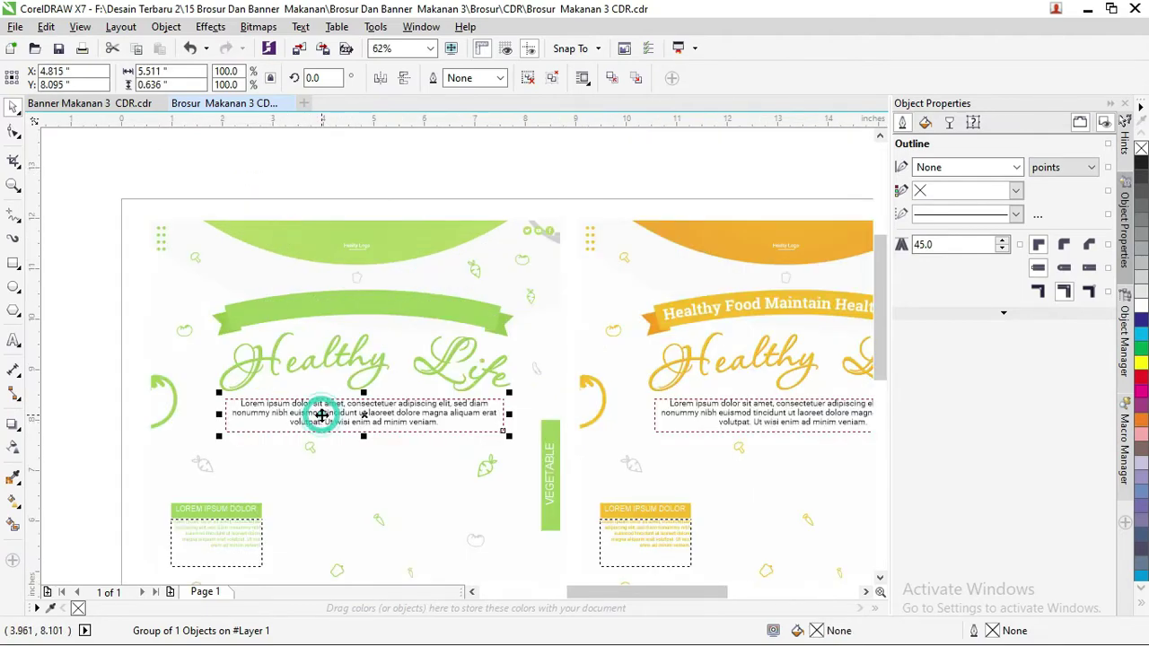
right_click(243, 409)
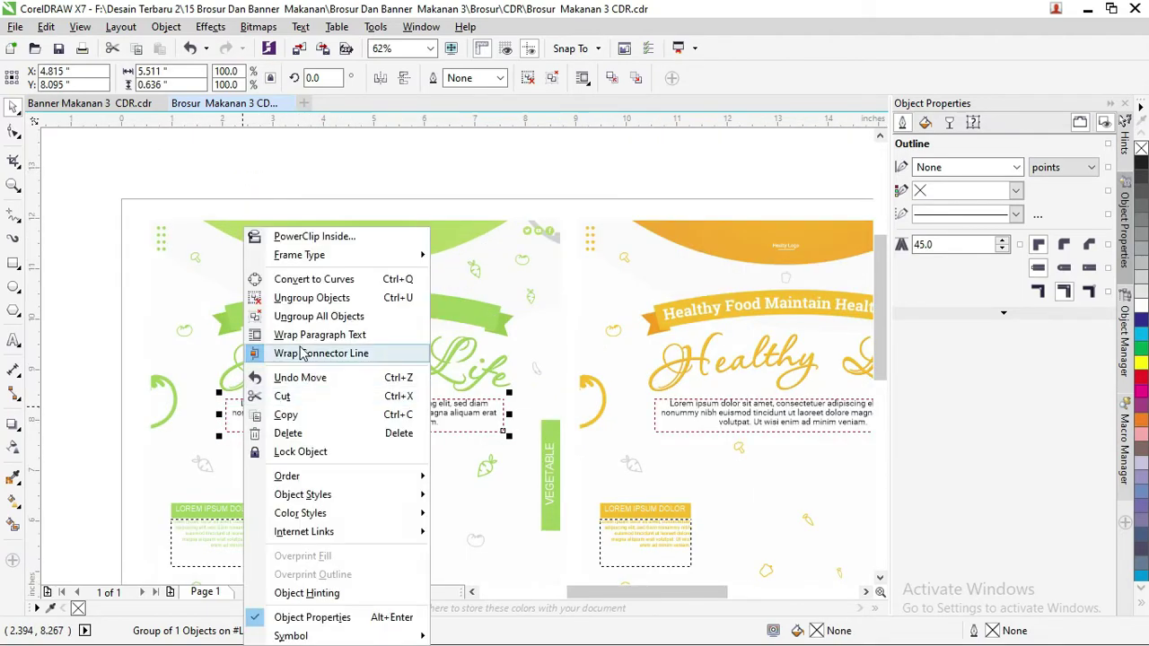
left_click(313, 279)
key("F10")
left_click(283, 411)
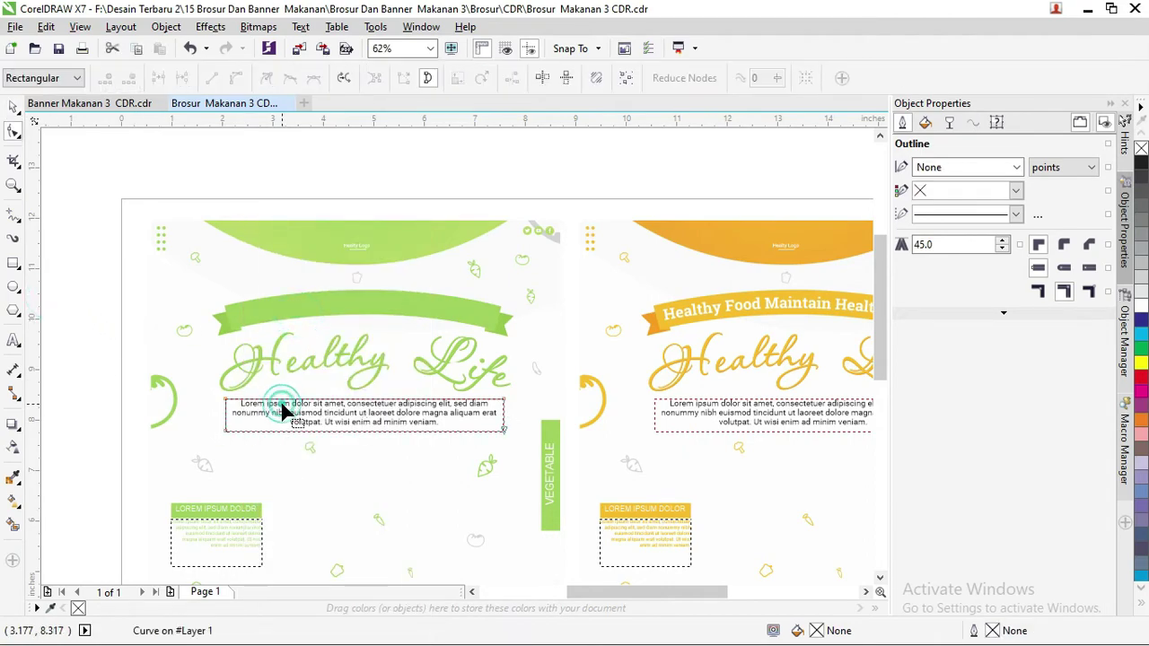
left_click(14, 108)
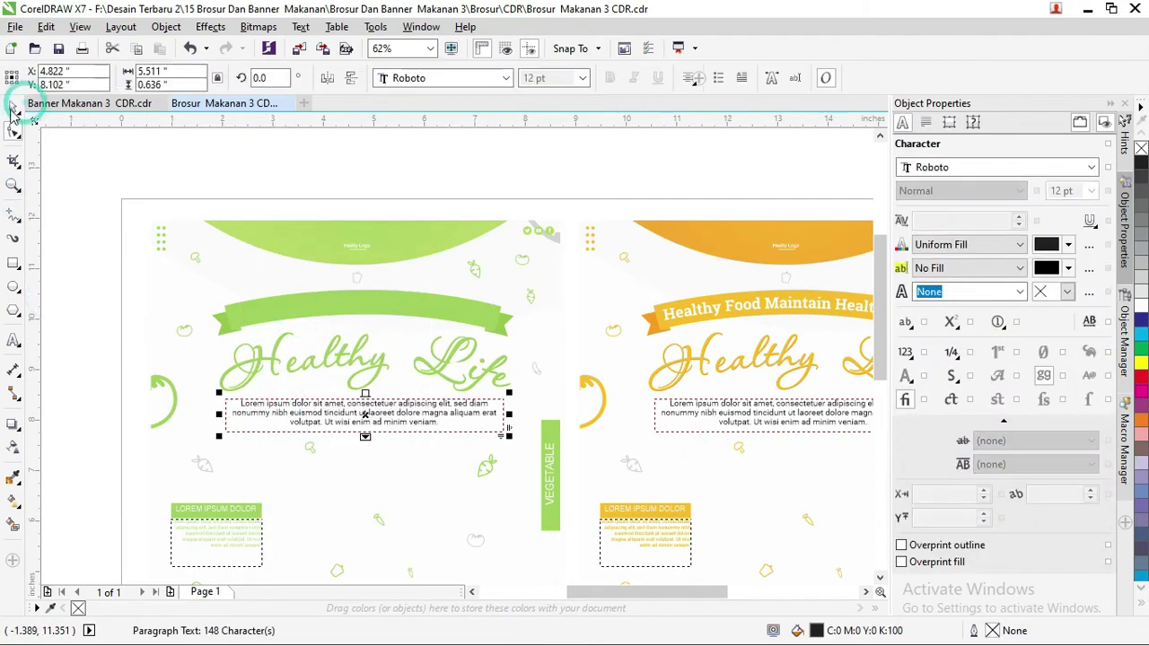
left_click(13, 341)
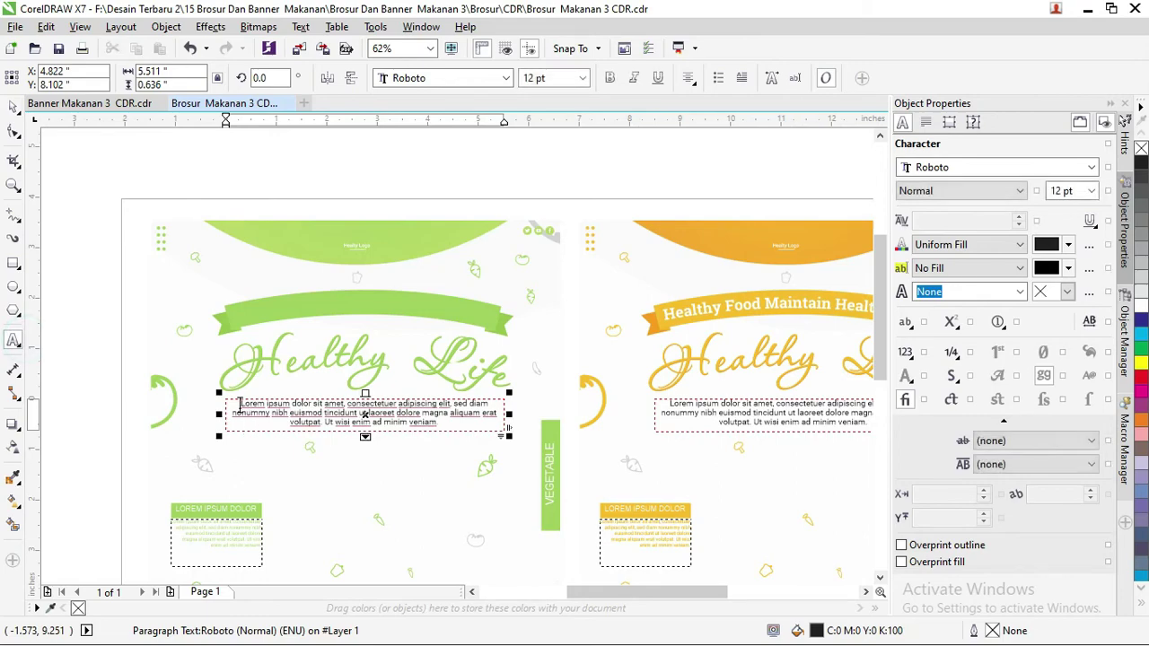
left_click_drag(240, 403, 483, 405)
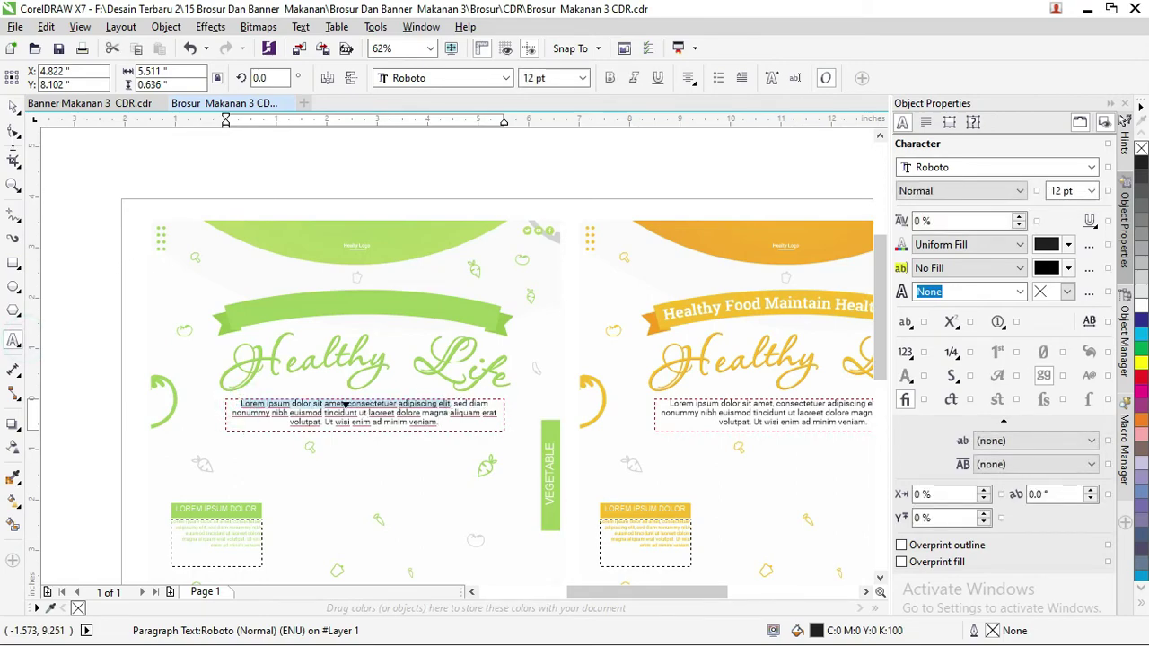
key("ctrl+space")
scroll(346, 321, "up", 2)
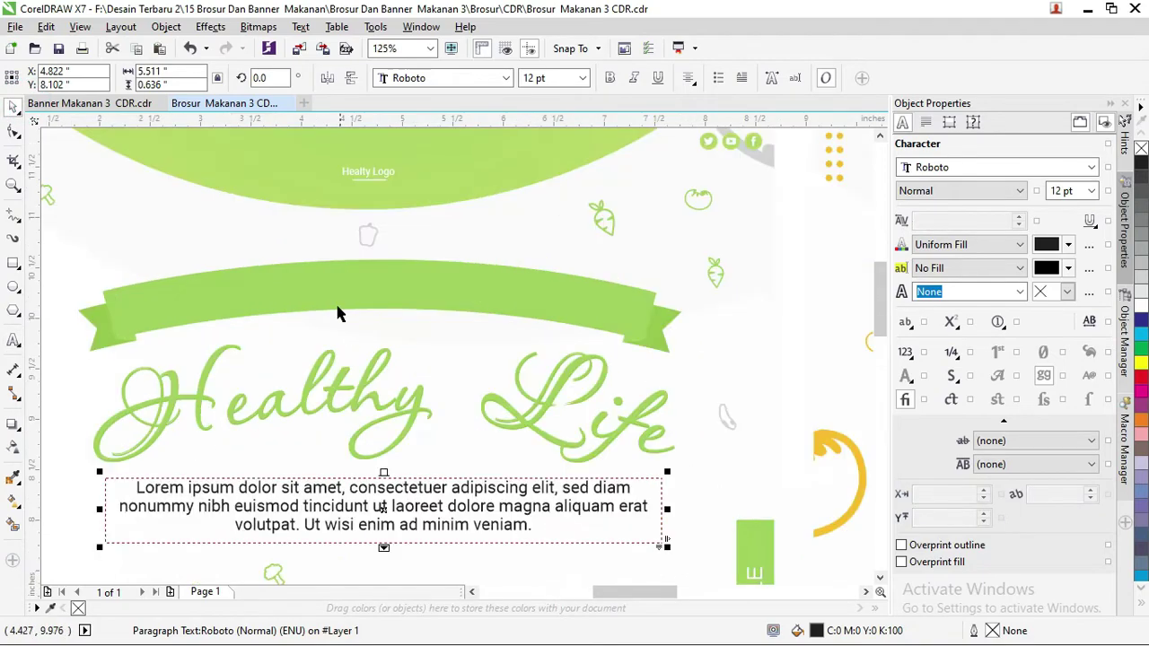
left_click(333, 275)
left_click(332, 294)
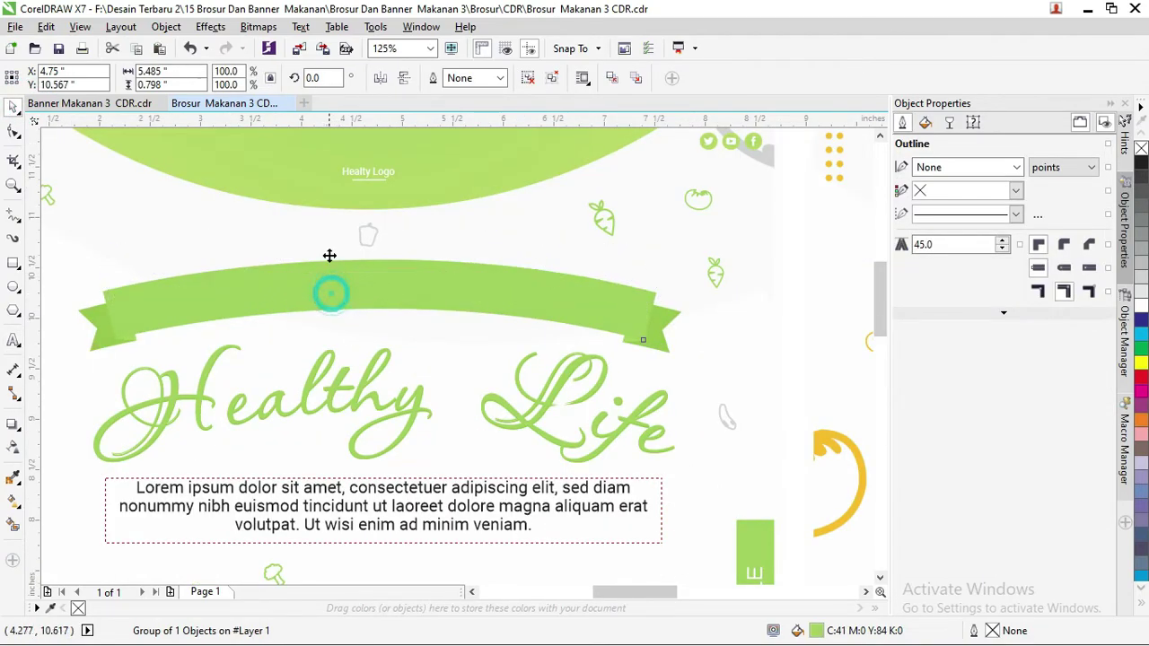
scroll(318, 298, "up", 2)
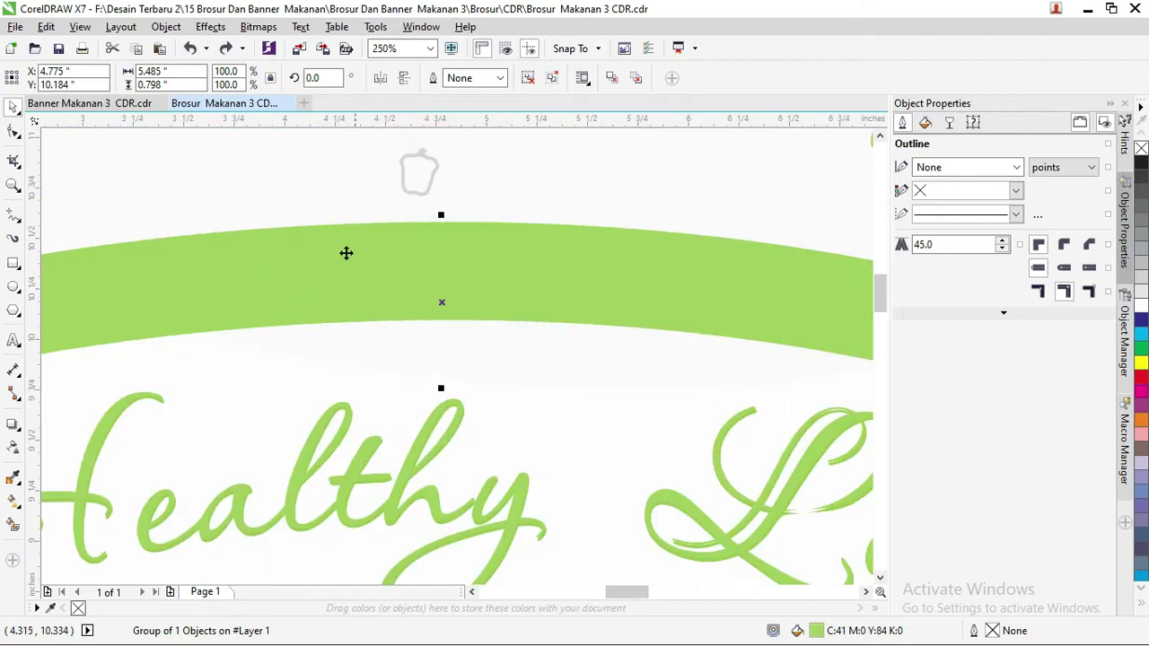
left_click(346, 264)
scroll(347, 264, "down", 2)
left_click(17, 341)
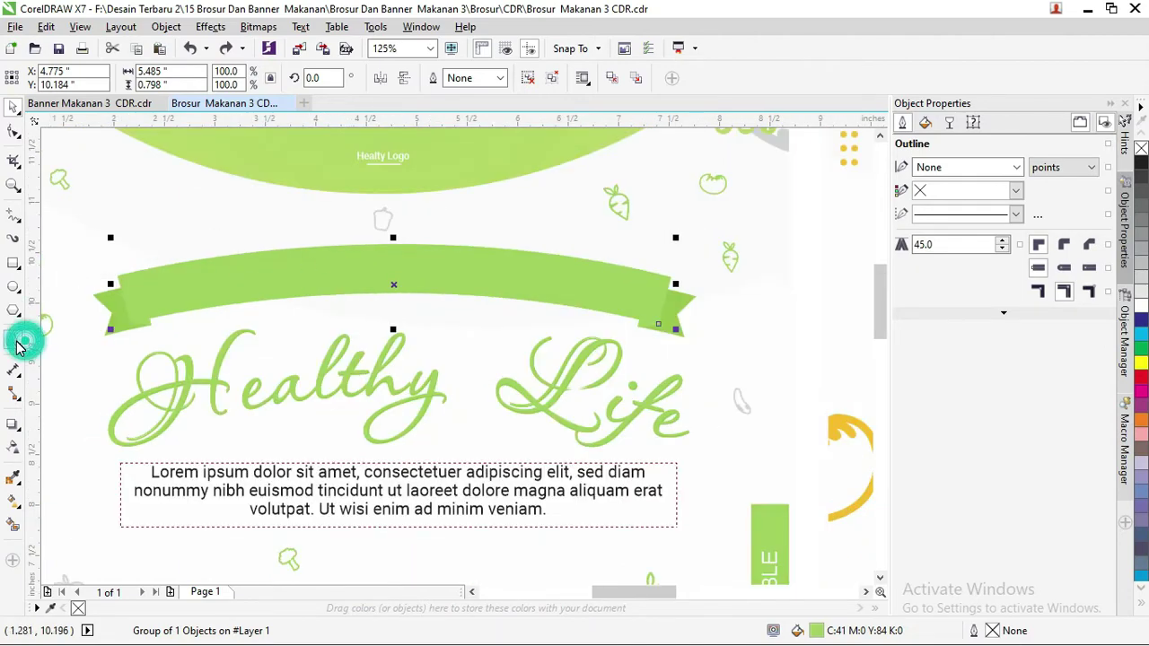
left_click(45, 339)
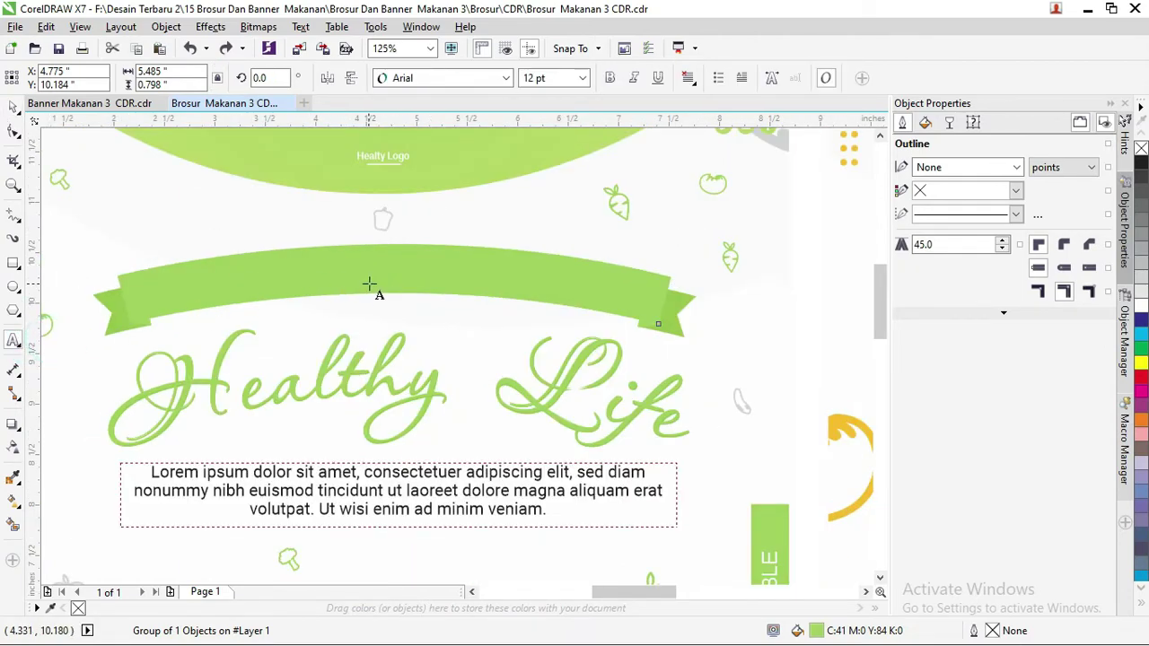
scroll(357, 292, "up", 4)
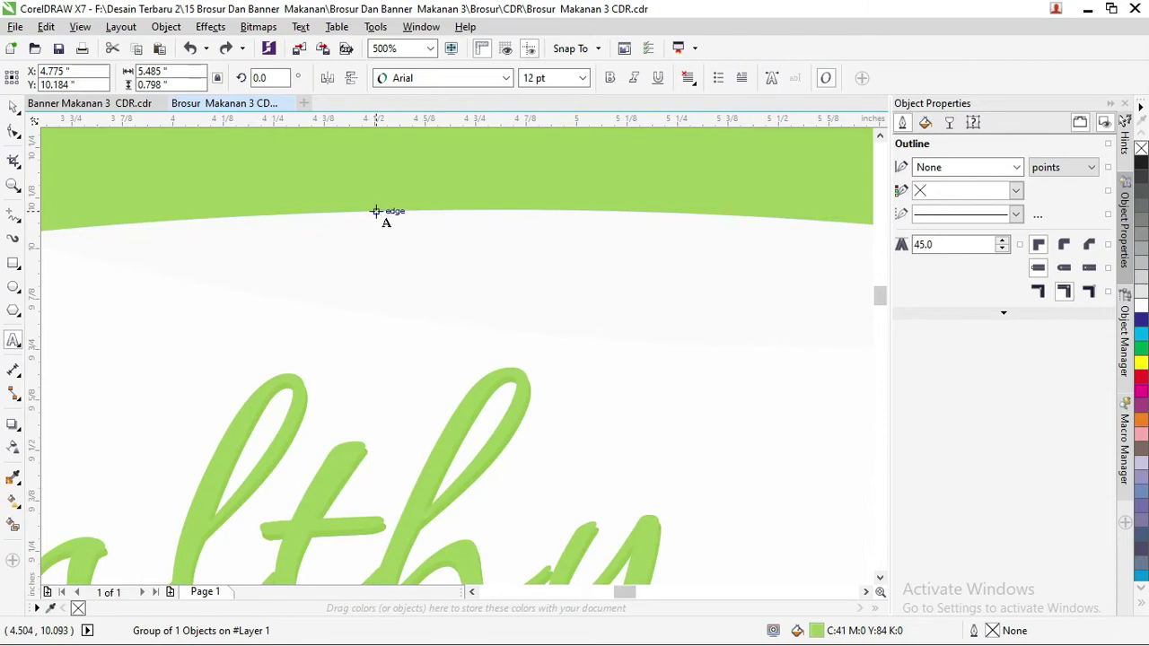
scroll(377, 211, "down", 1)
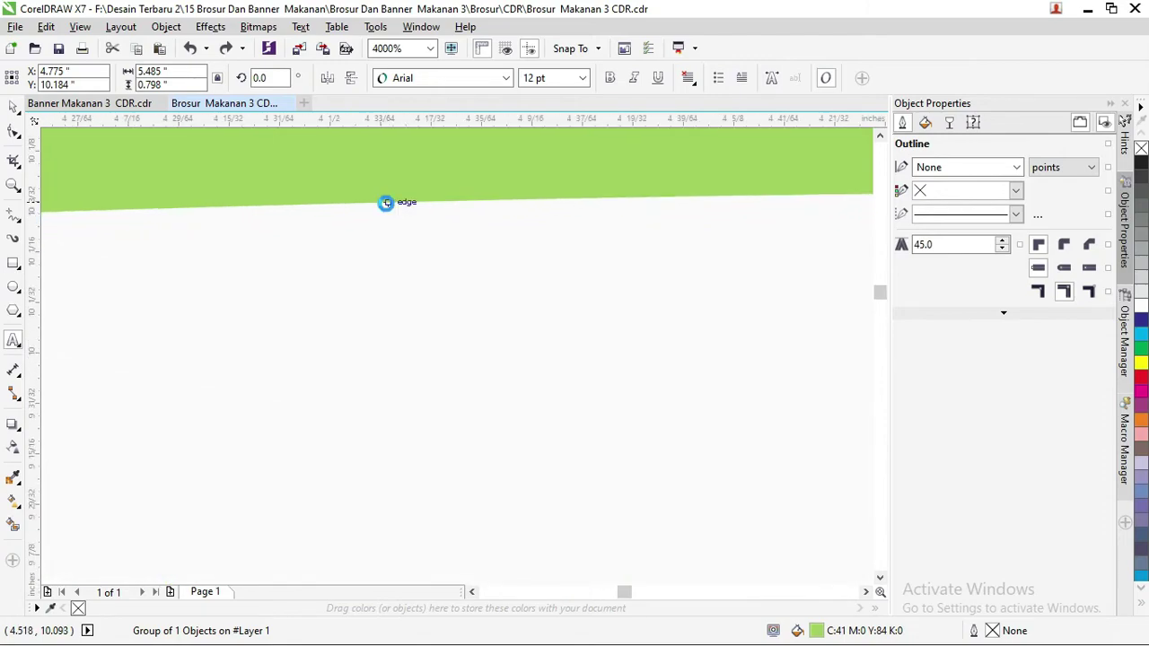
scroll(271, 188, "down", 2)
scroll(271, 188, "down", 6)
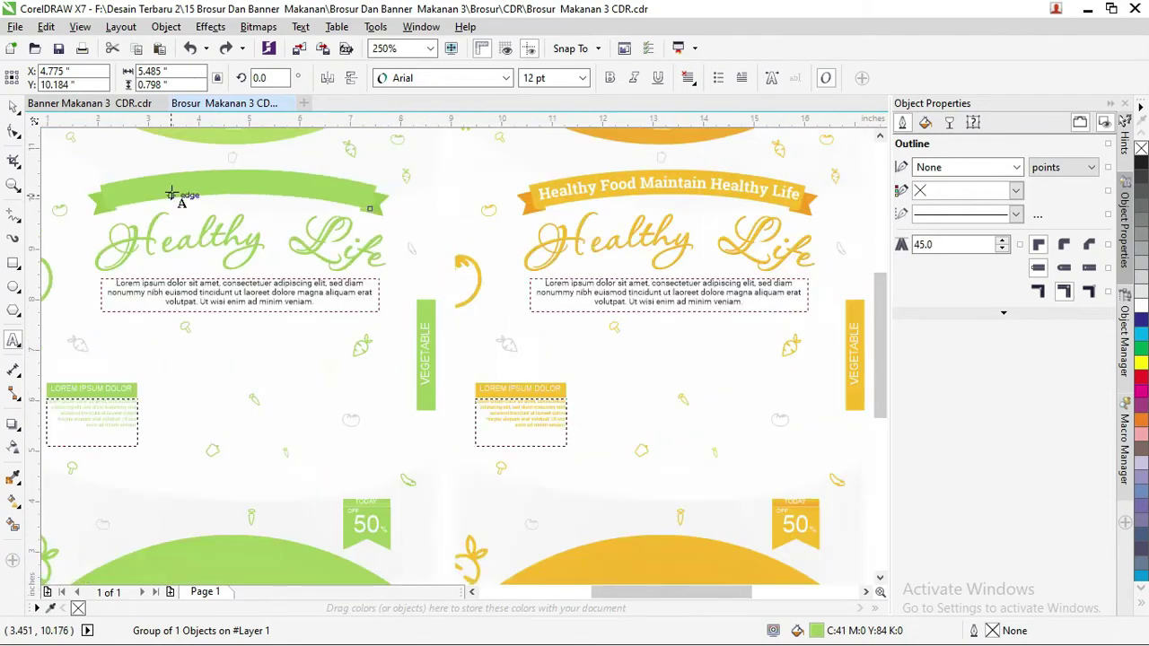
left_click(13, 108)
left_click(149, 186)
left_click(157, 189)
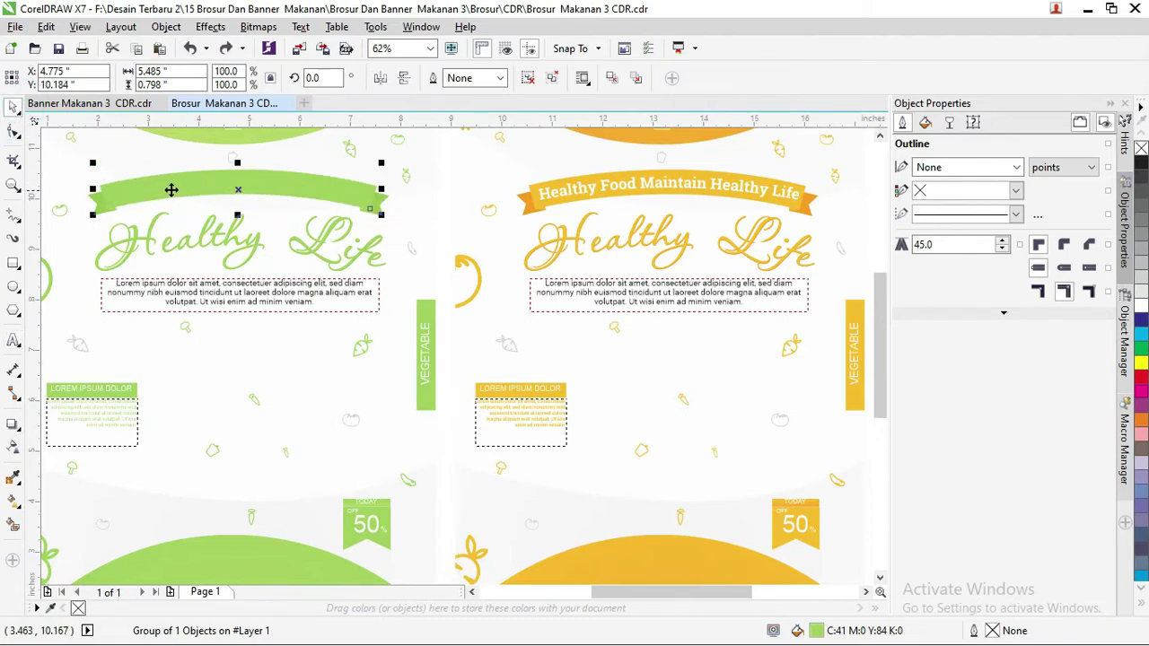
scroll(199, 180, "up", 3)
Step: Drag a copy of the green ribbon slightly downward and give it a black outline
scroll(239, 188, "down", 3)
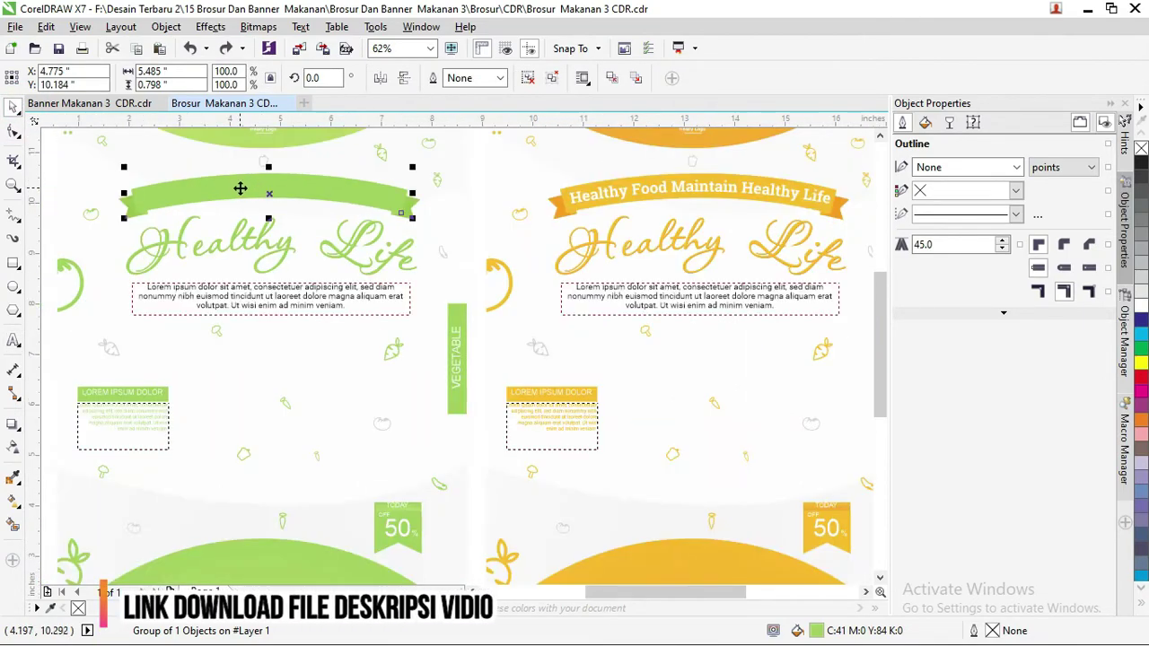
left_click_drag(239, 188, 240, 197)
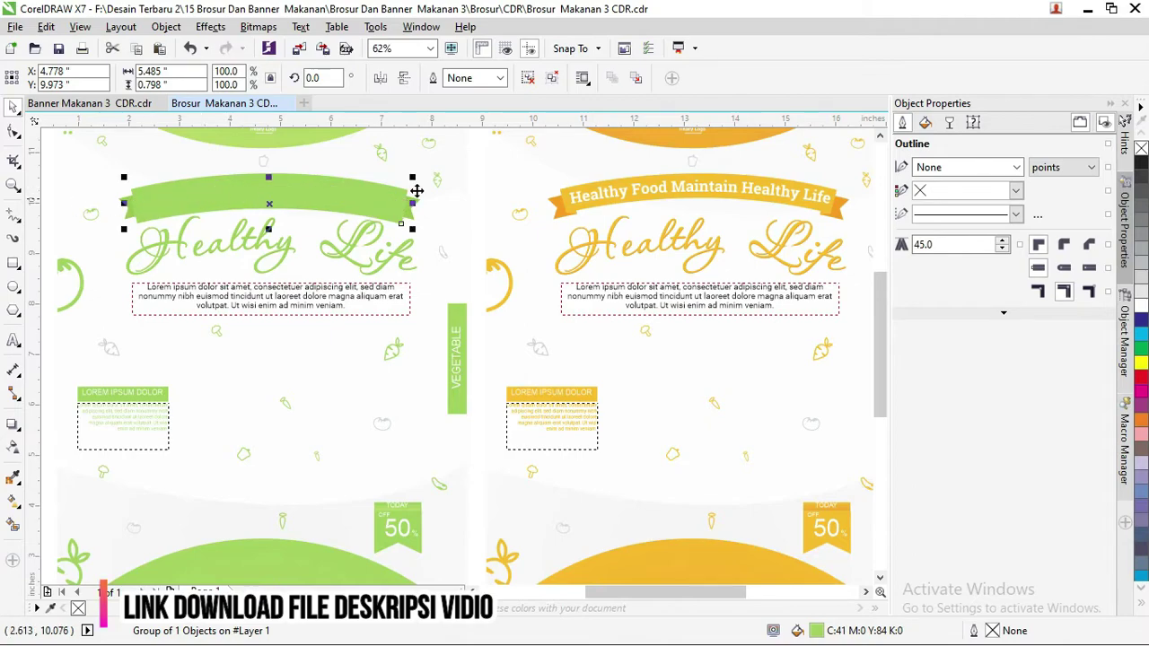
right_click(1141, 161)
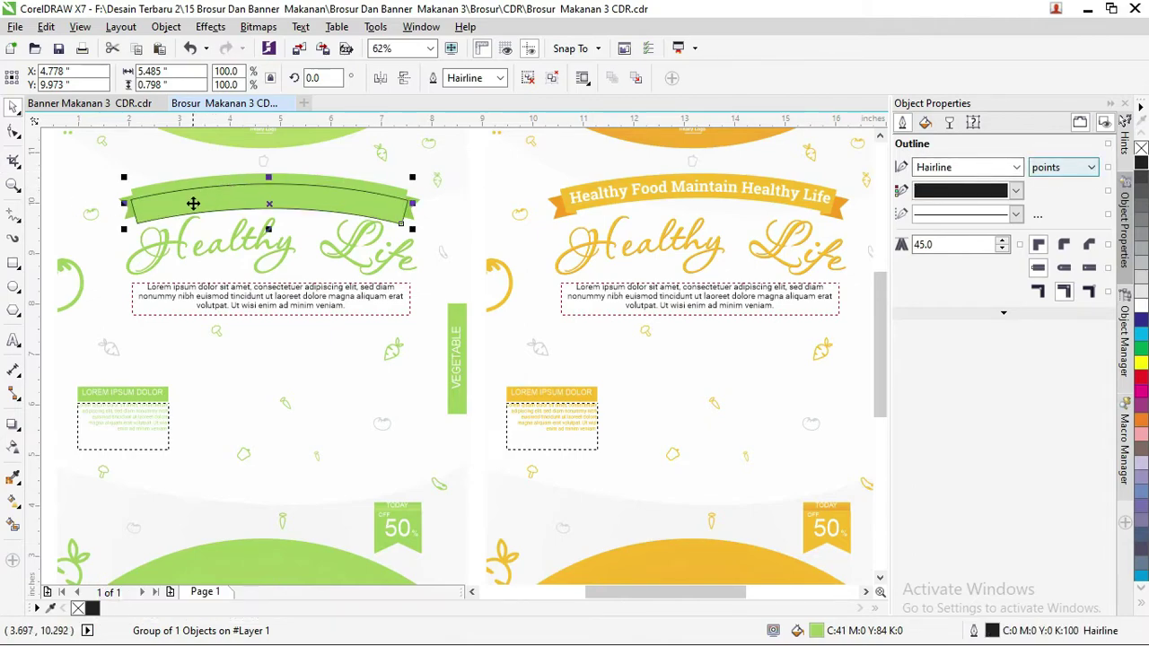
scroll(378, 208, "up", 3)
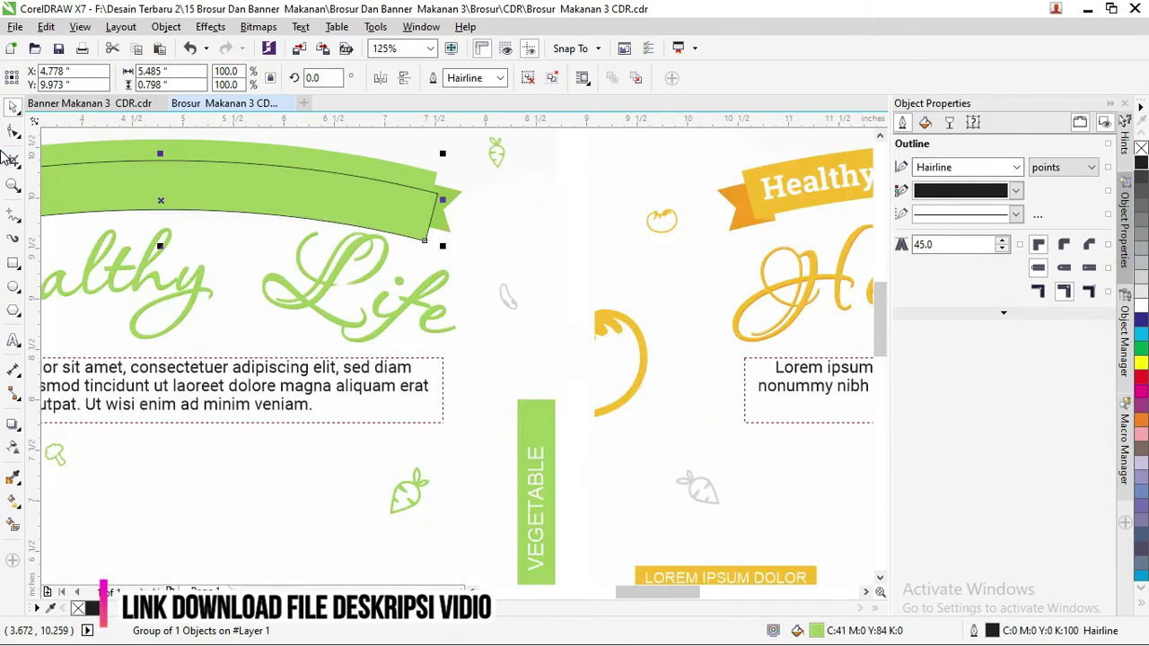
Step: Remove the fill from the ribbon copy
left_click(13, 131)
left_click(419, 237)
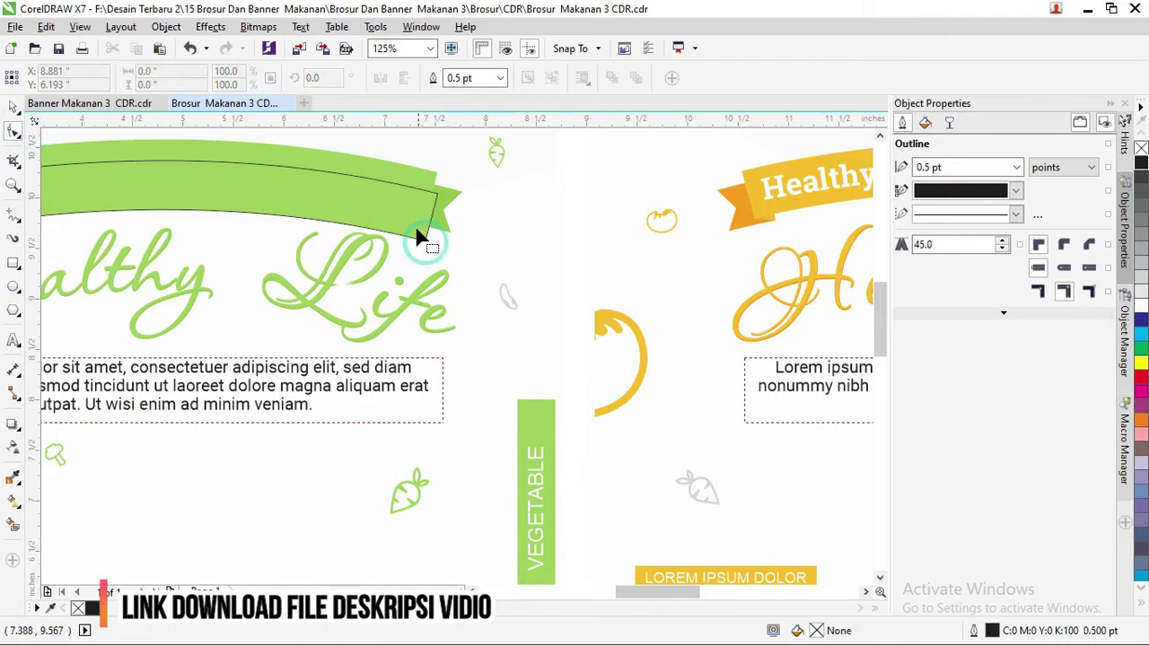
left_click(13, 107)
left_click(208, 184)
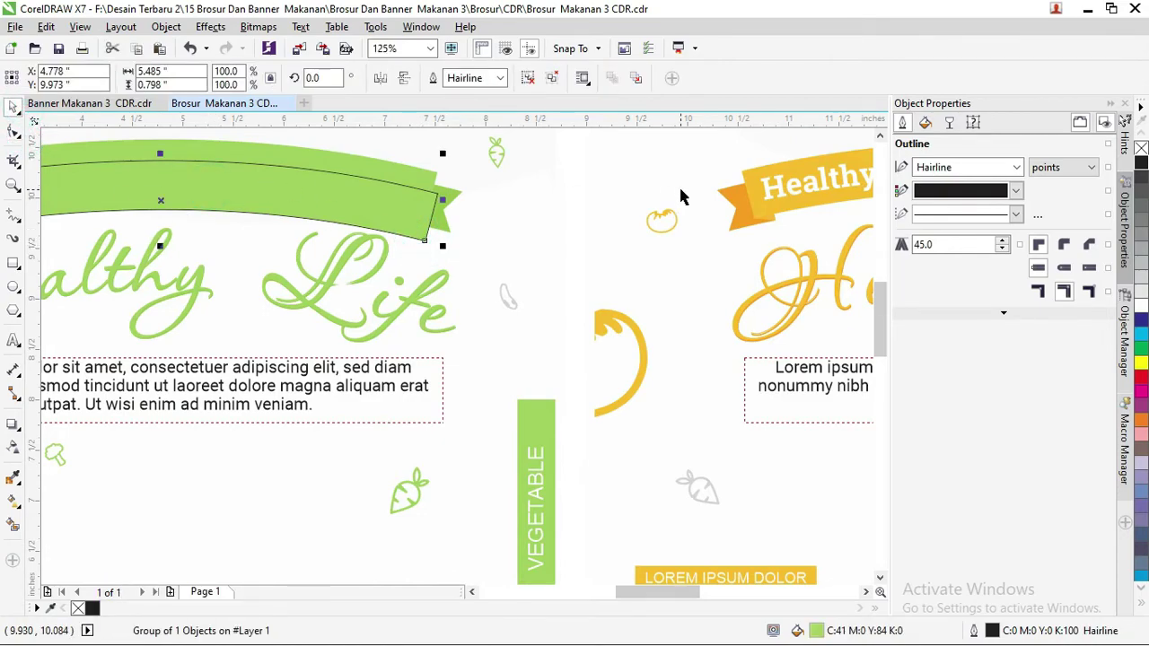
left_click(1141, 150)
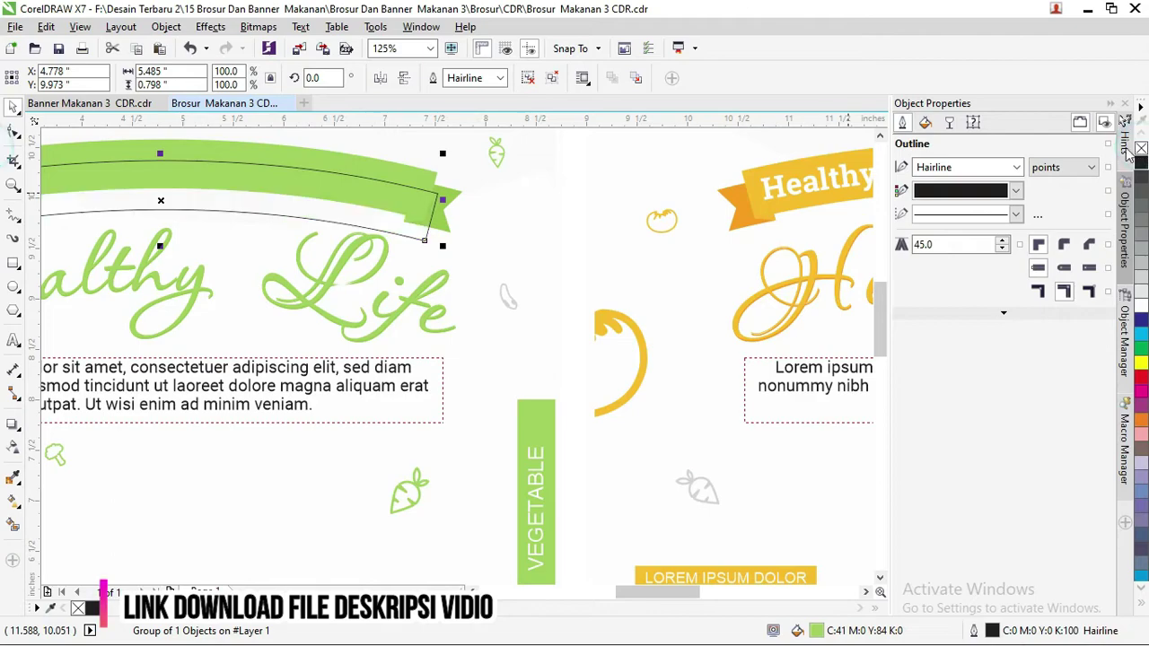
Step: Reselect the outlined ribbon copy group
left_click(14, 133)
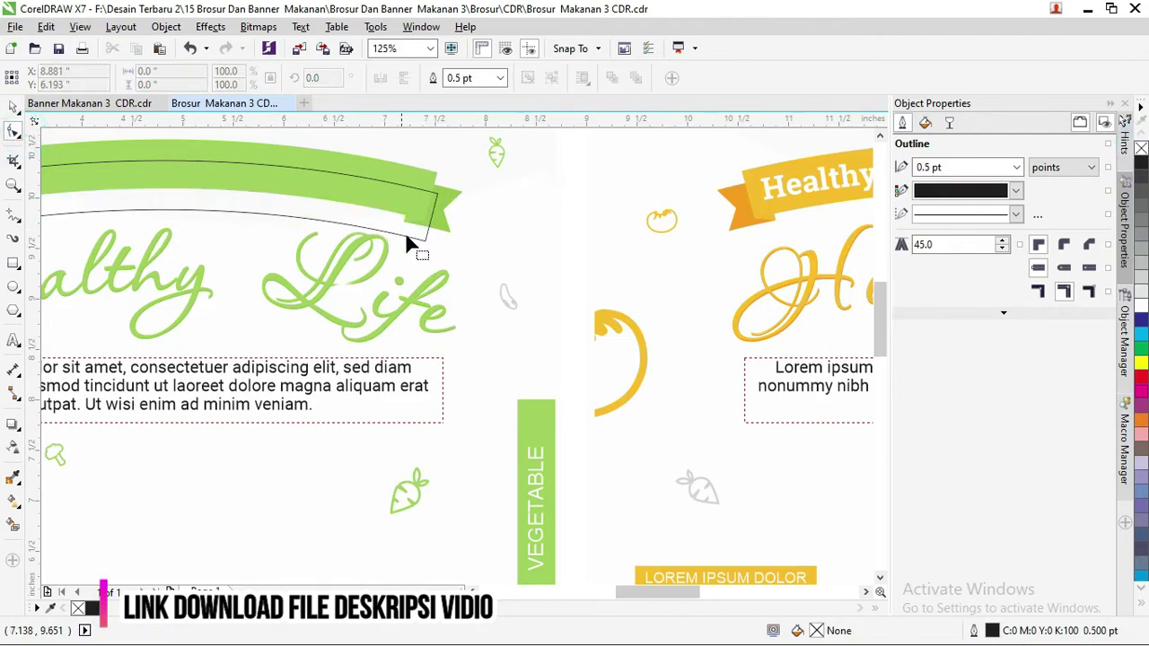
left_click(420, 237)
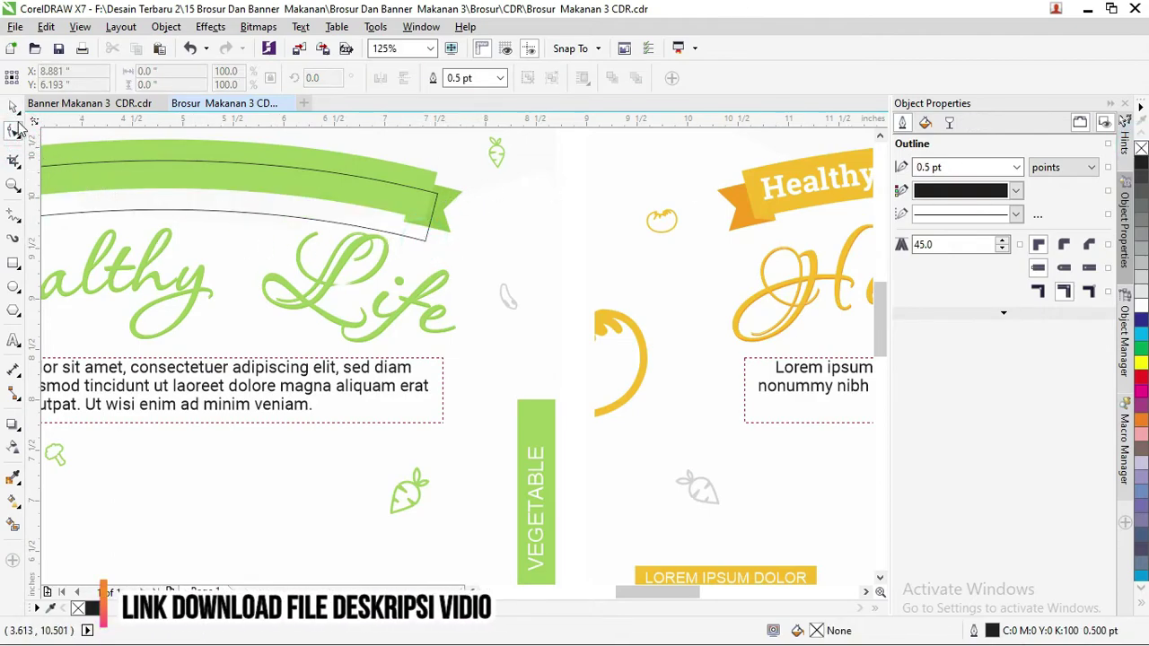
key("space")
left_click(170, 157)
scroll(249, 174, "down", 2)
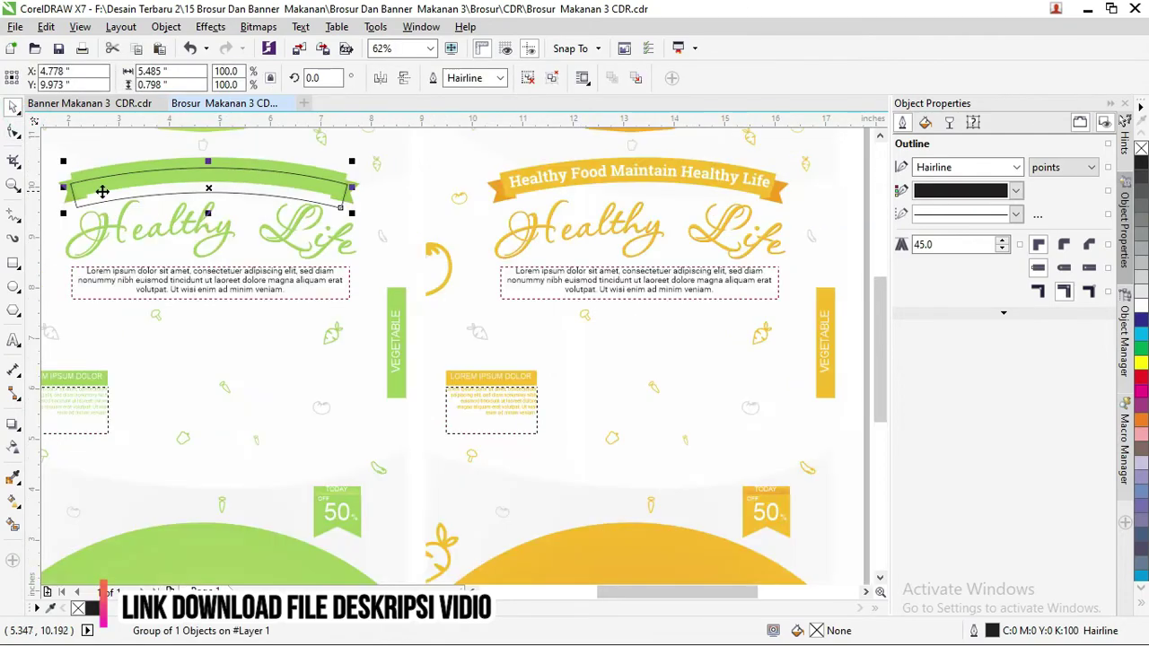
scroll(75, 186, "up", 2)
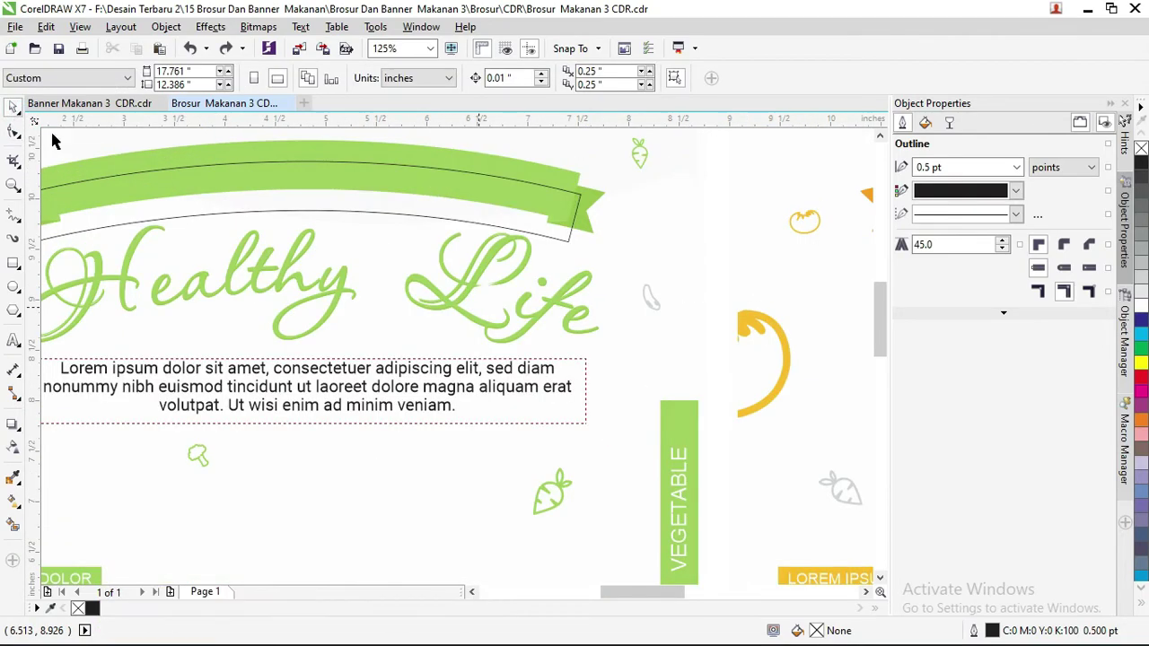
left_click(330, 167)
Step: Ungroup the outlined ribbon copy and give its curve a black hairline outline
right_click(330, 164)
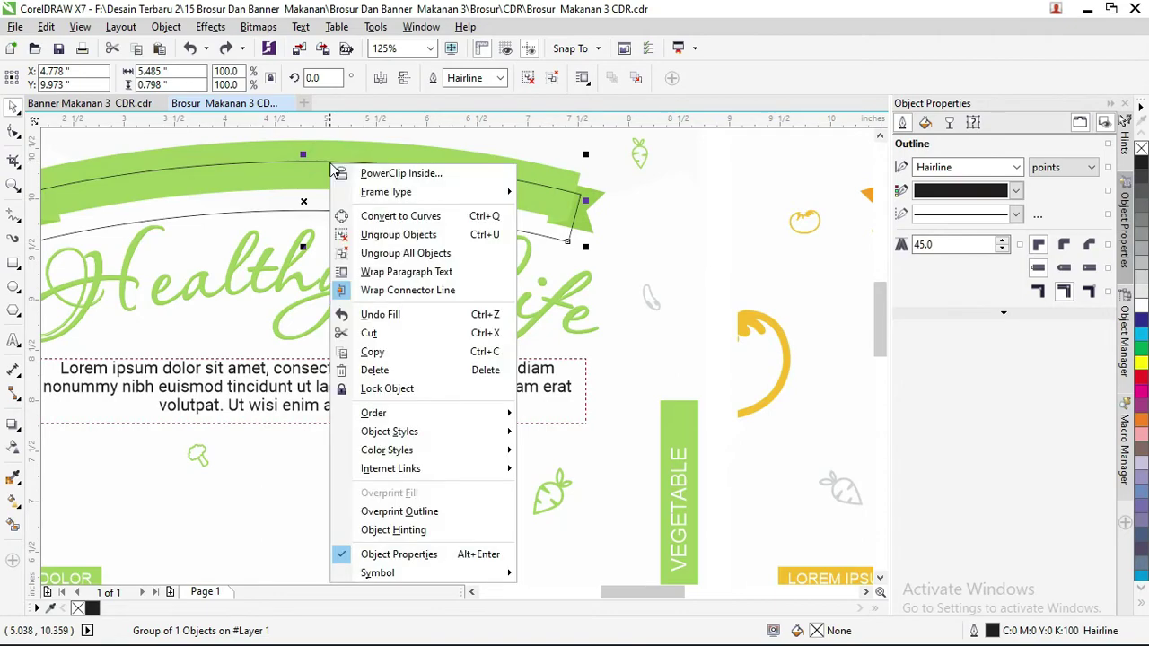
left_click(398, 235)
left_click(571, 237)
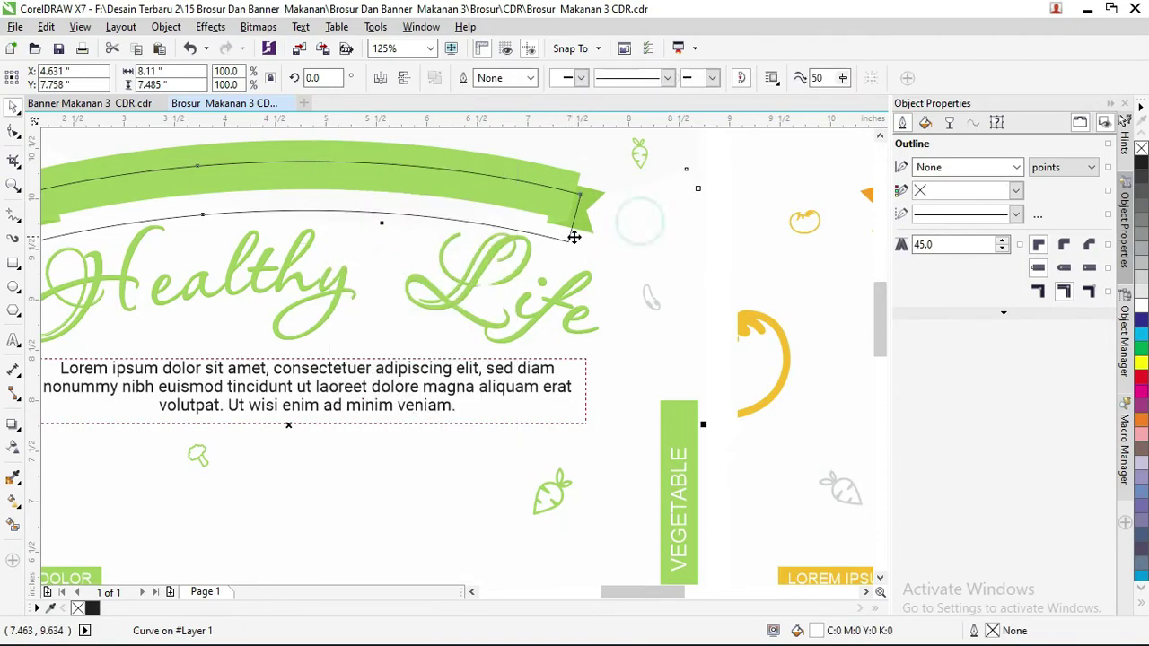
left_click(572, 237)
scroll(570, 239, "up", 1)
scroll(571, 252, "up", 1)
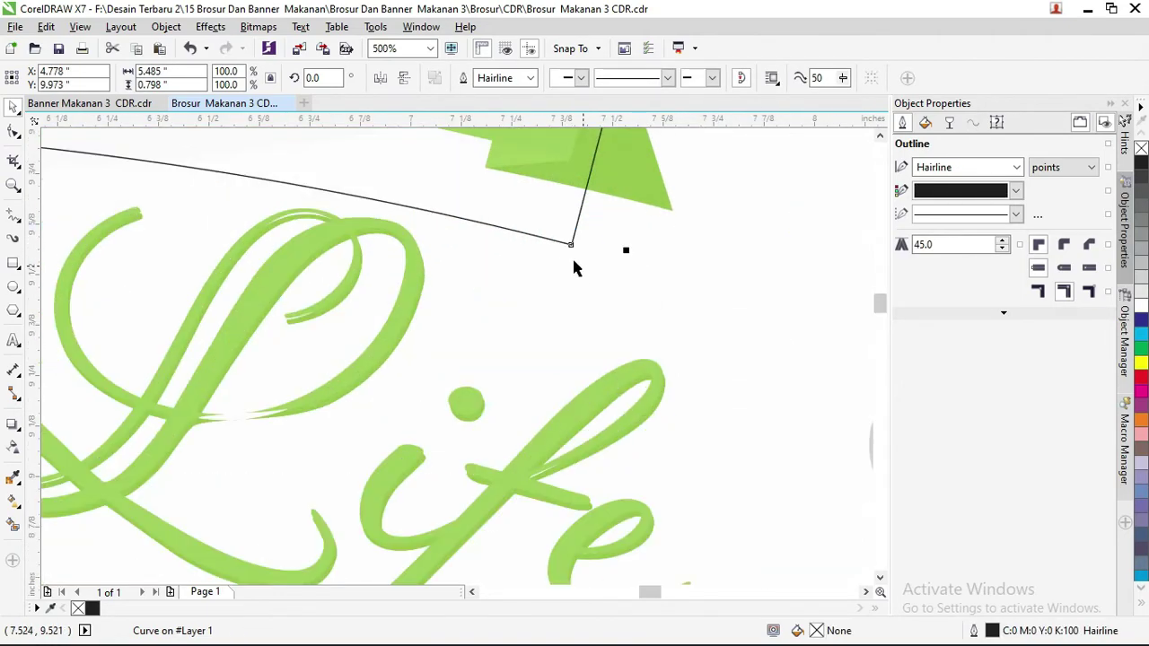
right_click(564, 242)
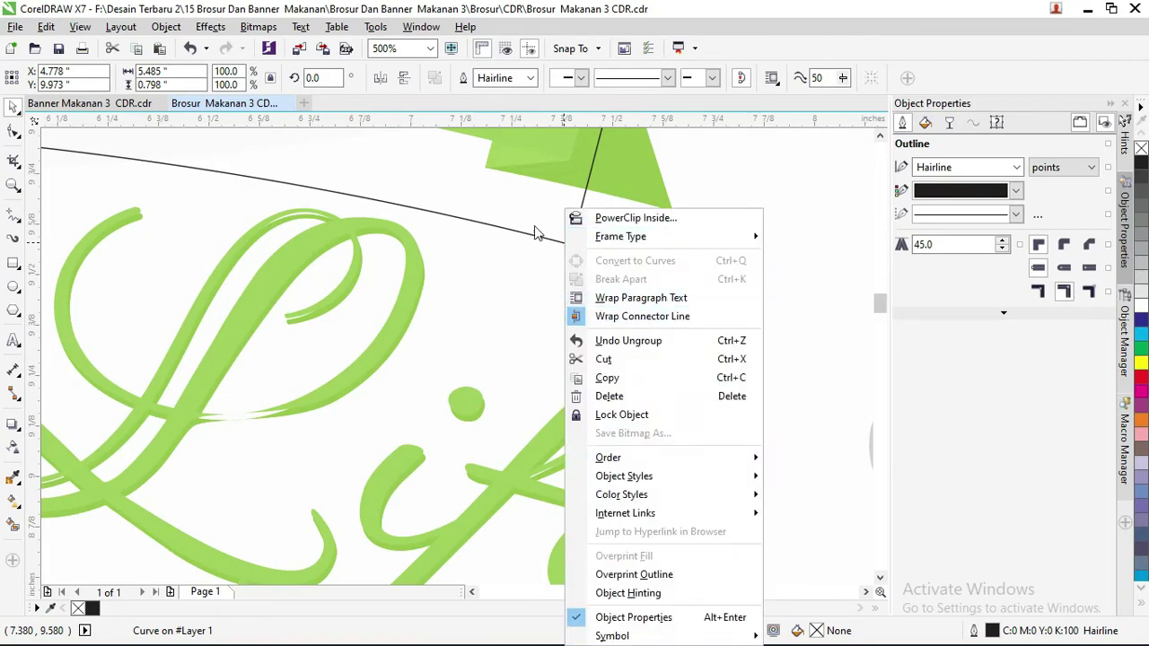
left_click(532, 220)
scroll(565, 227, "down", 2)
Step: Break the curve at its lower-right end node and delete the extra segment and end nodes
left_click(13, 132)
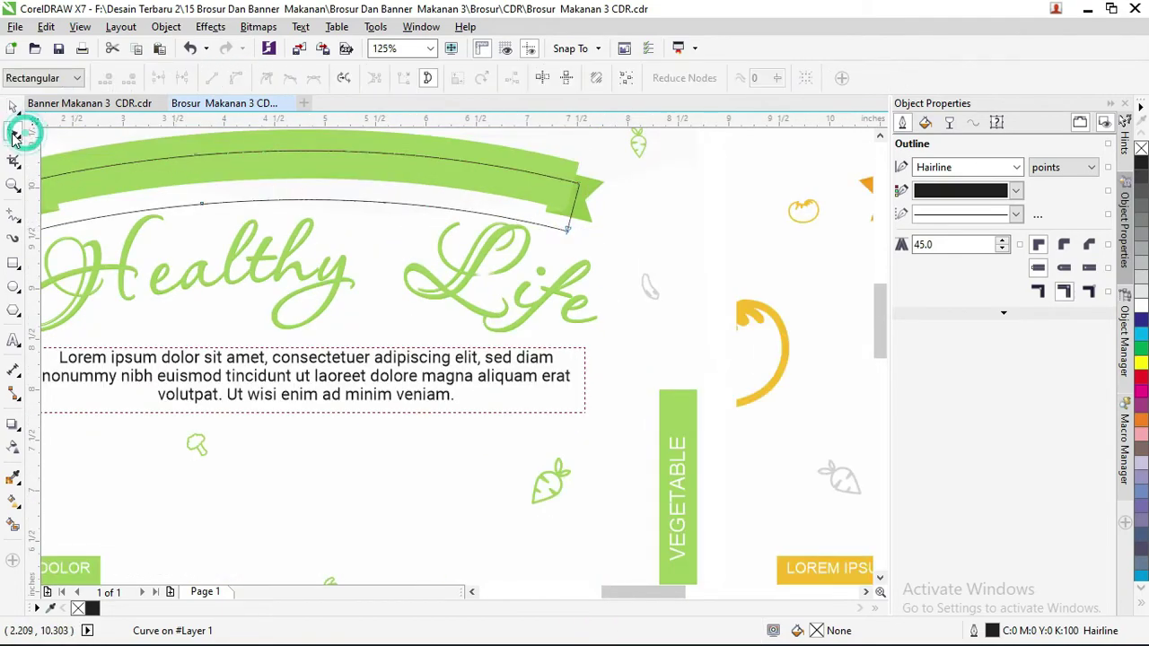
scroll(577, 230, "up", 1)
left_click(590, 238)
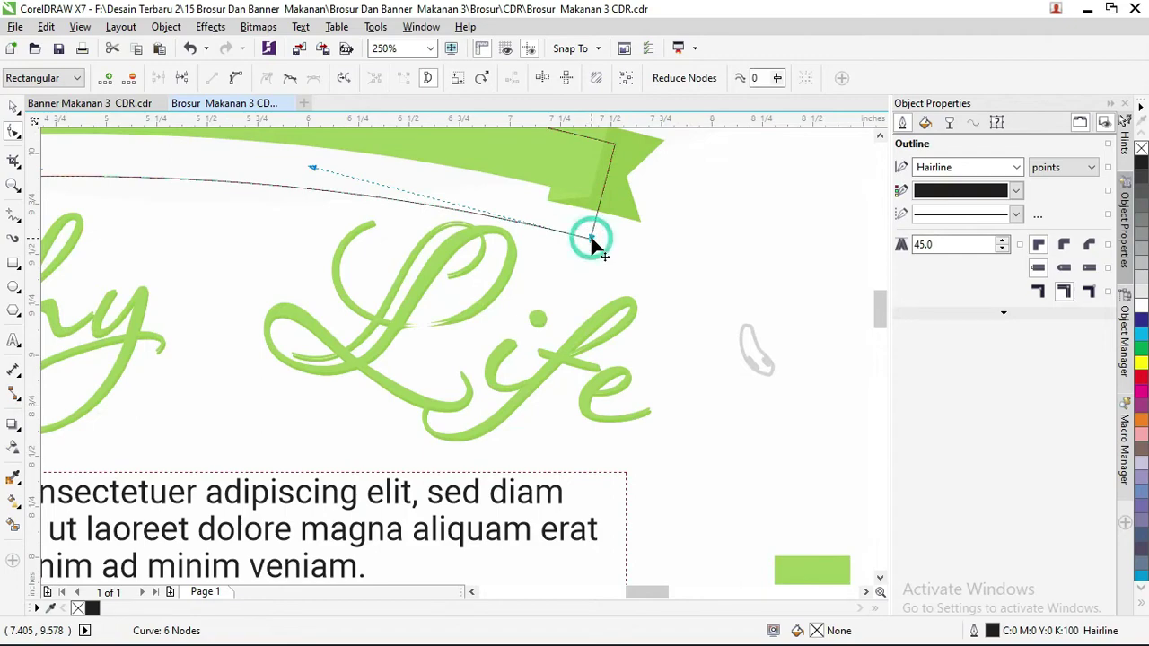
left_click(183, 79)
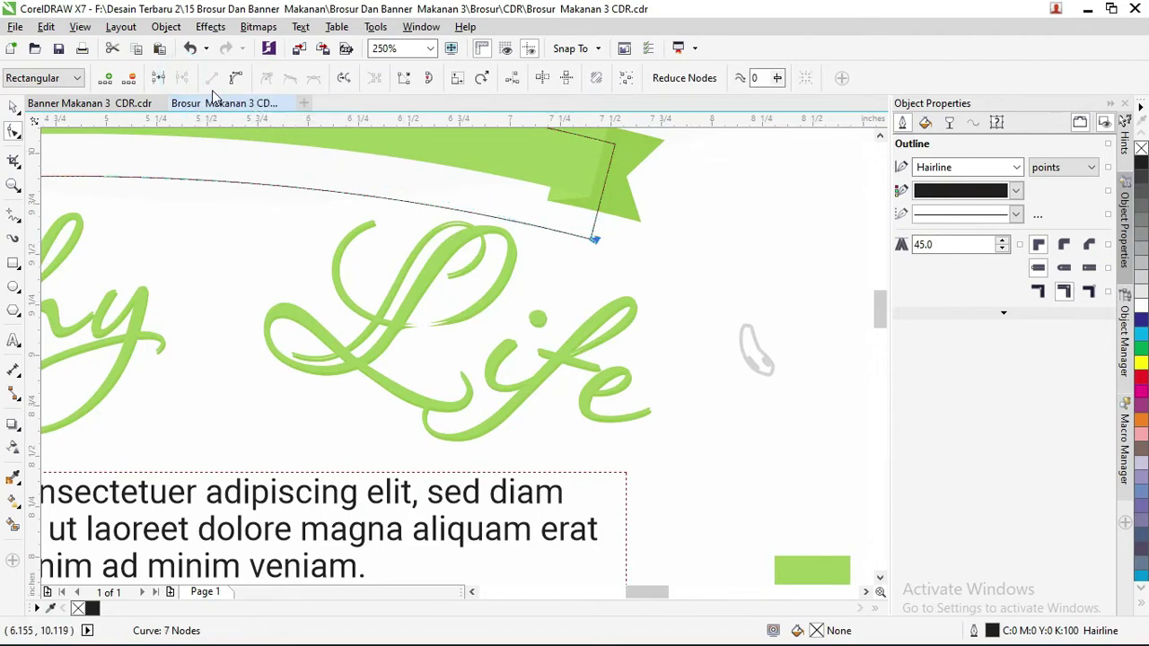
key("Delete")
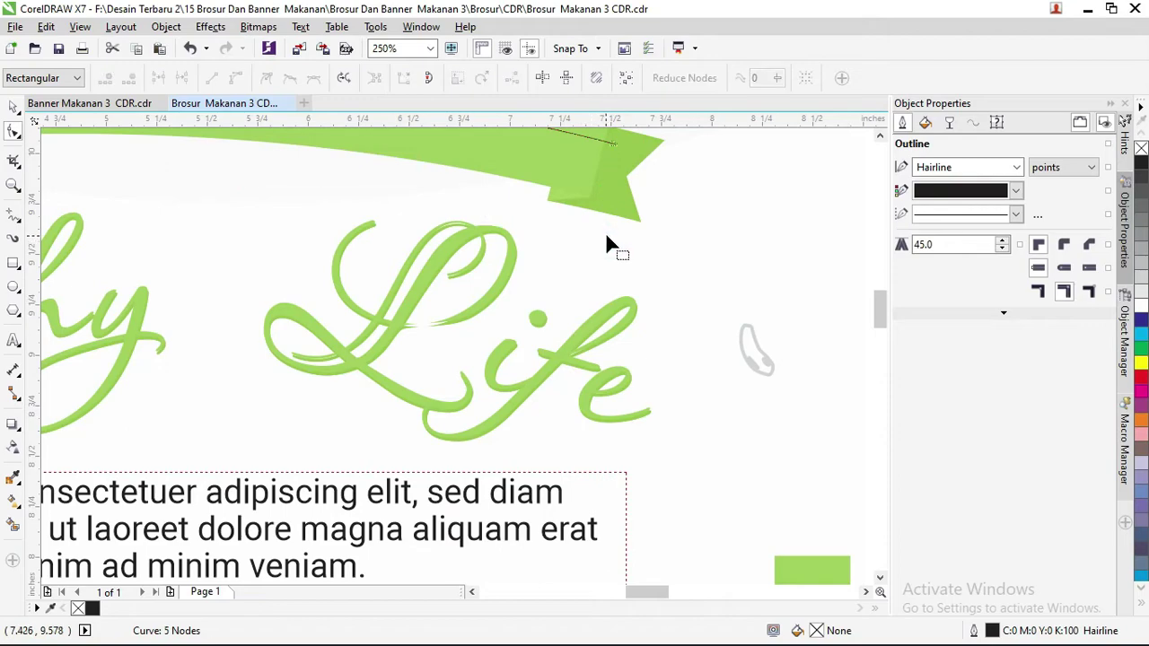
scroll(605, 243, "down", 2)
double_click(234, 210)
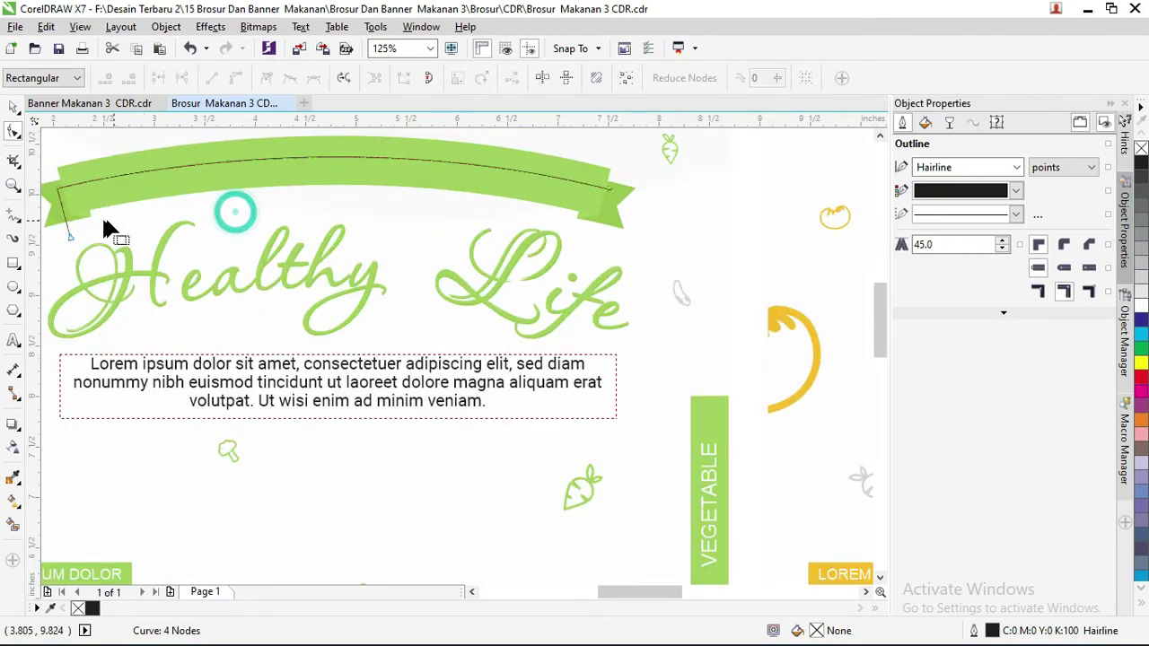
double_click(70, 236)
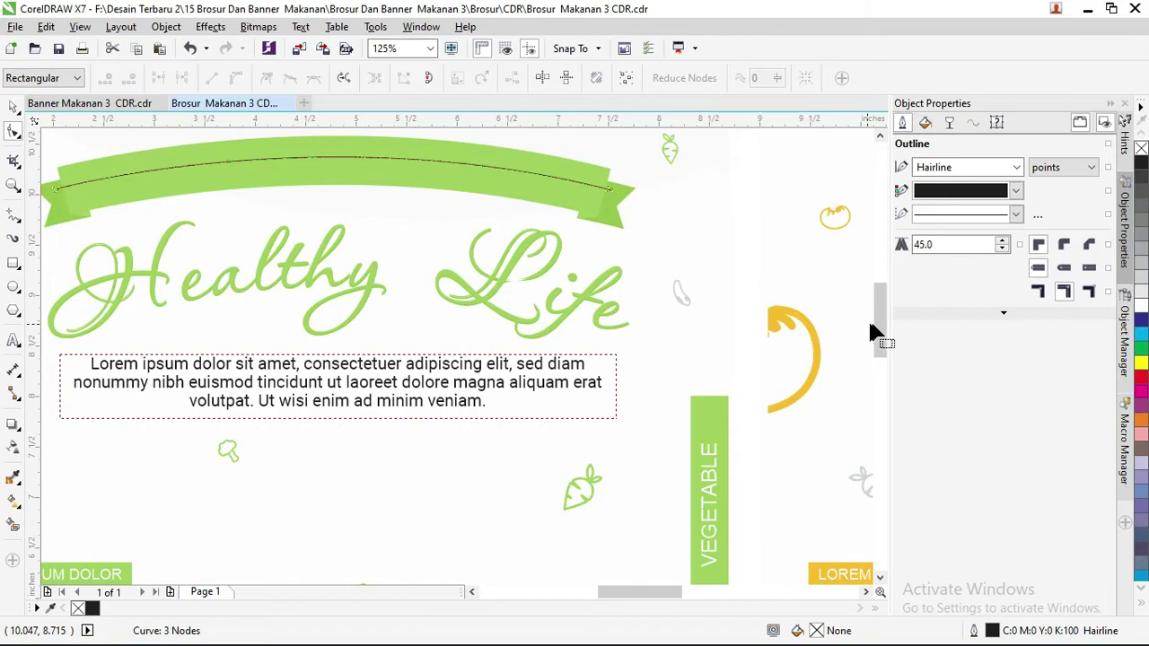
left_click_drag(876, 332, 878, 310)
Step: Start text on the green ribbon's curve and fill it with Lorem ipsum placeholder text
left_click(13, 106)
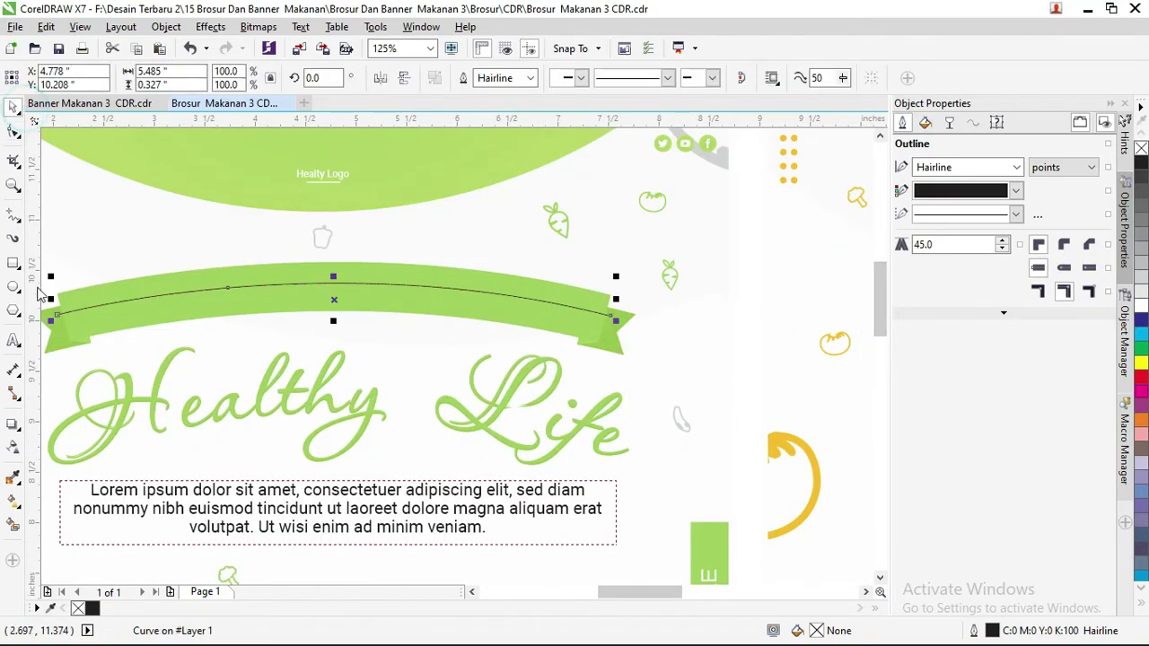
left_click(14, 342)
scroll(248, 296, "up", 2)
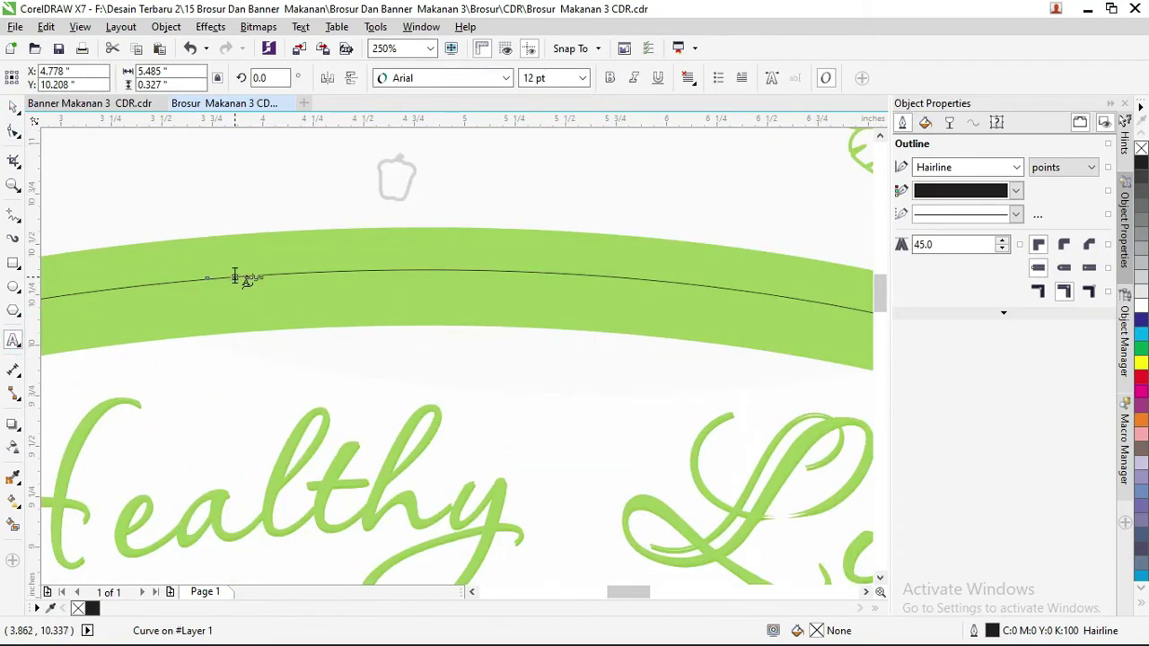
scroll(235, 277, "up", 4)
scroll(237, 277, "up", 2)
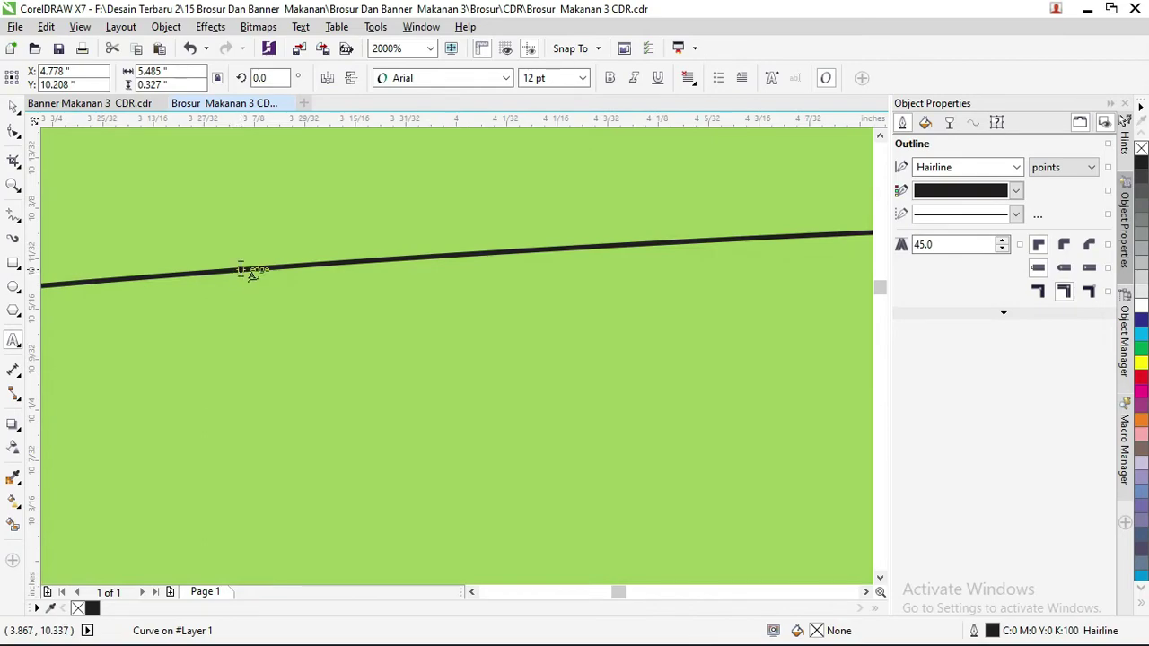
left_click(240, 269)
scroll(241, 270, "down", 3)
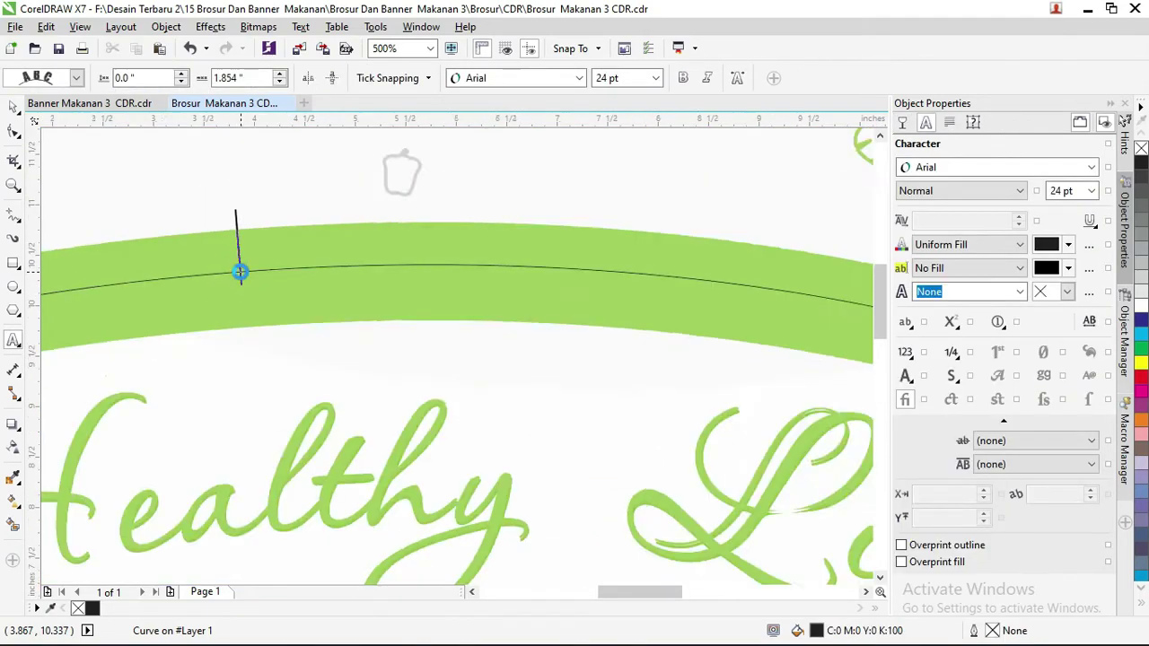
scroll(241, 271, "down", 3)
scroll(241, 270, "down", 2)
key("ctrl+v")
Step: Select the curved text and slide its start toward the ribbon's left end
scroll(239, 264, "up", 2)
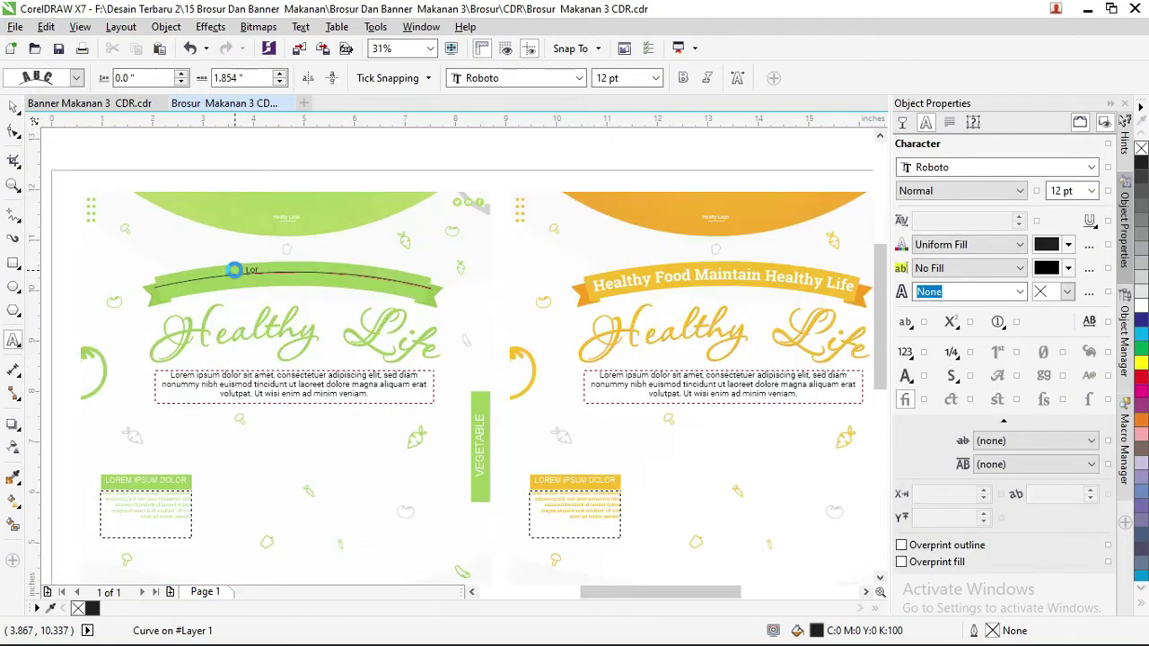
scroll(334, 258, "up", 1)
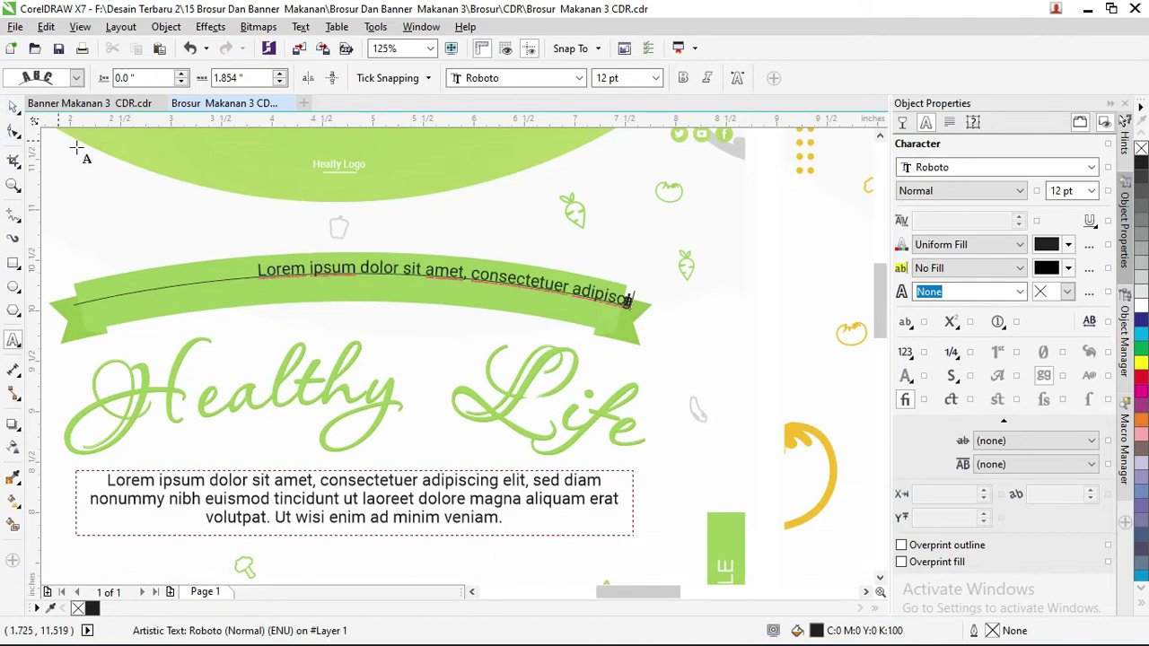
key("ctrl+a")
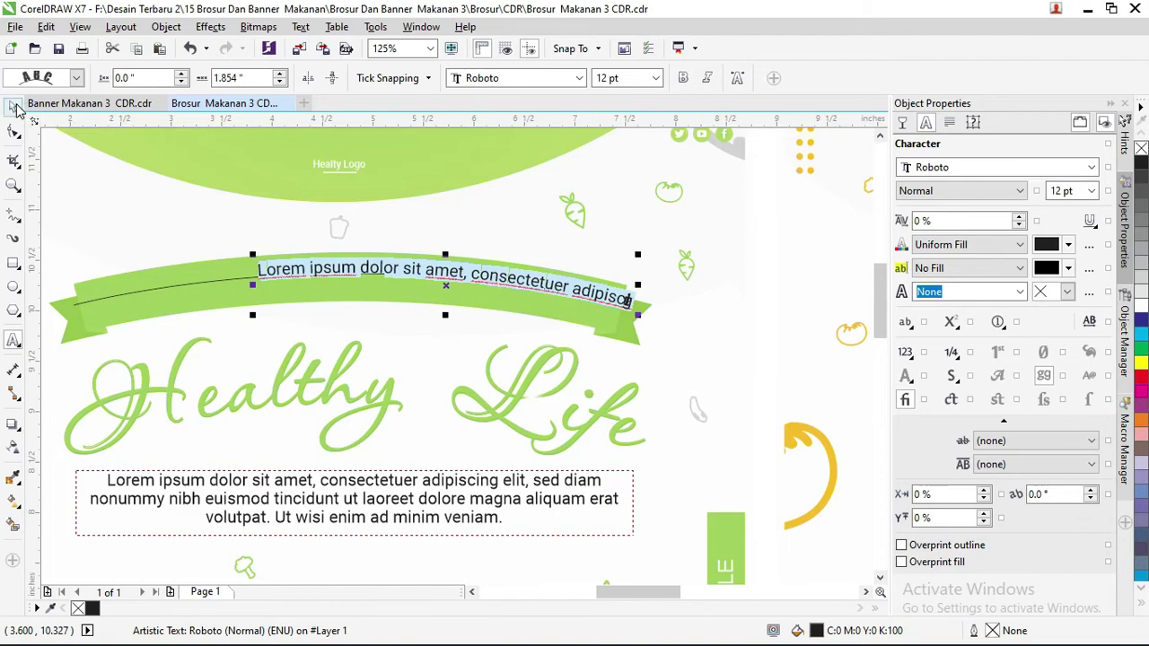
left_click(16, 108)
left_click_drag(254, 282, 259, 279)
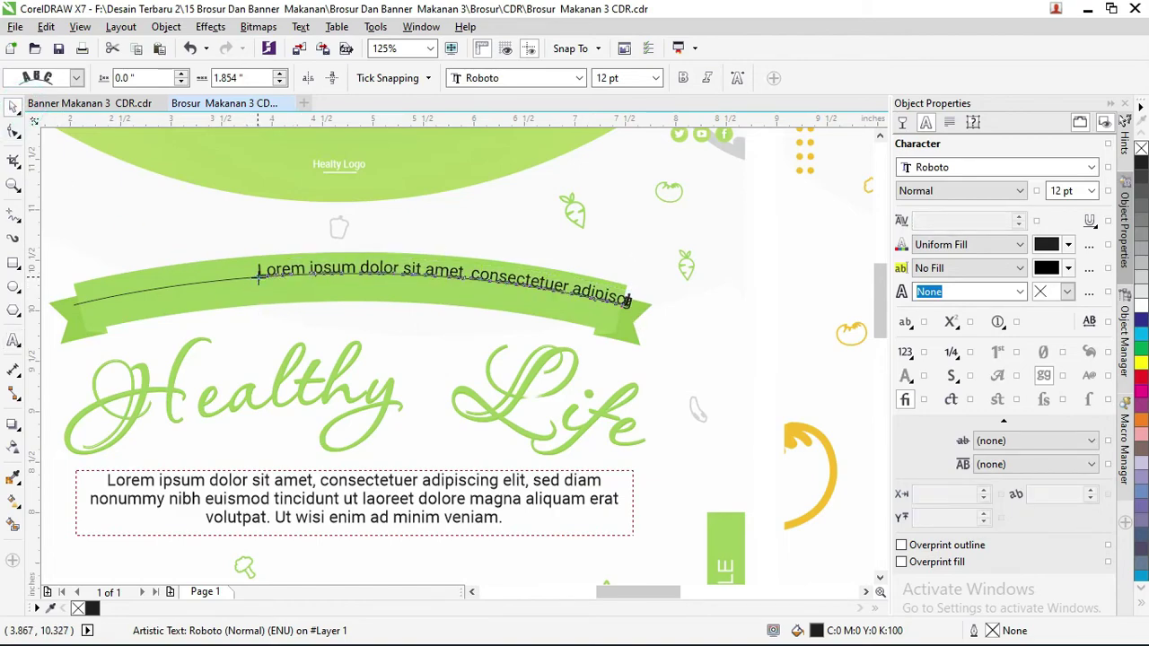
left_click_drag(144, 286, 115, 289)
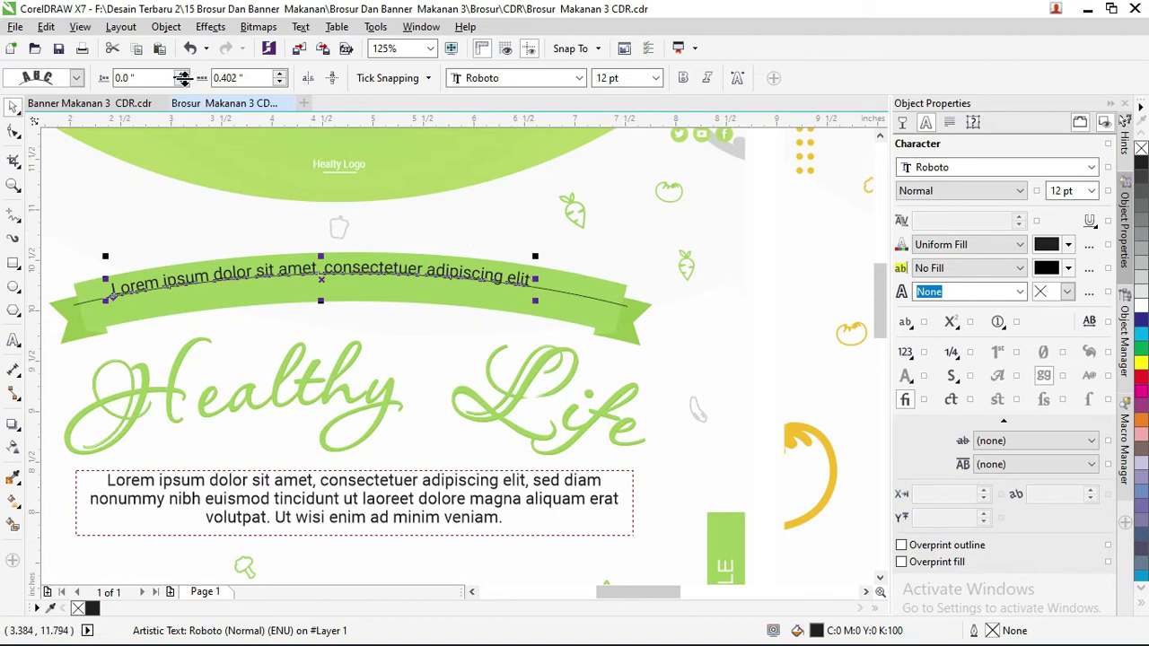
Step: Set the curved text's distance from path to 0.05" and offset to 0.652"
left_click(182, 74)
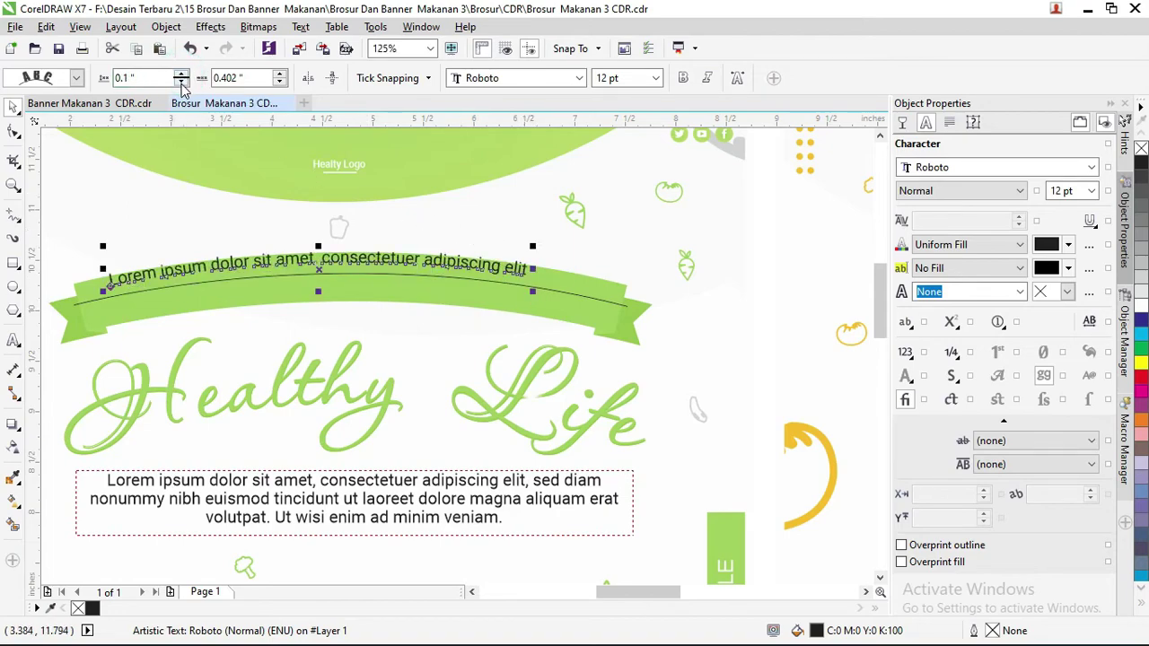
left_click(182, 83)
left_click(282, 77)
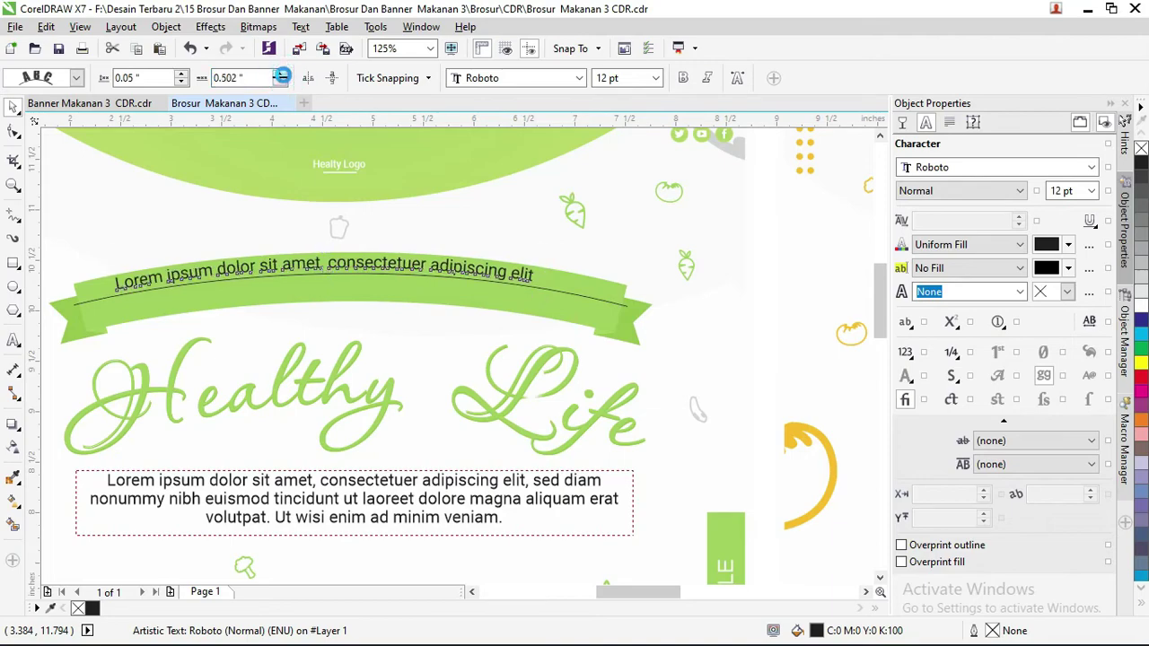
left_click(282, 76)
left_click(282, 76)
left_click(282, 75)
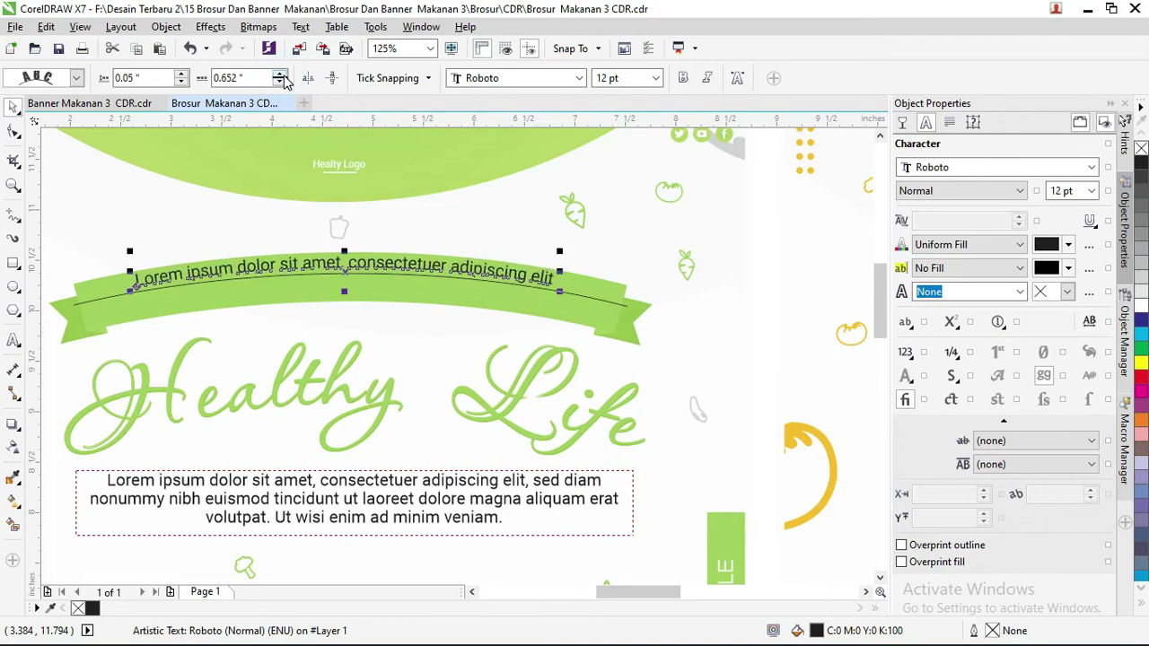
Step: Change the curved text's font to Roboto Slab (Normal)
left_click(537, 79)
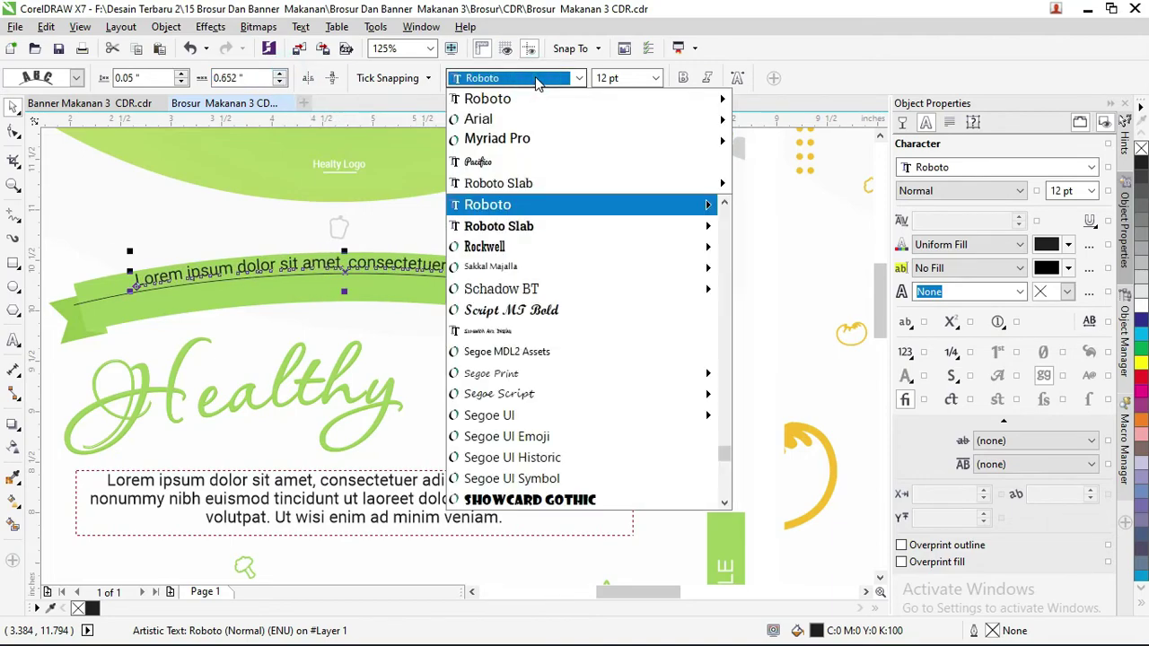
left_click(521, 226)
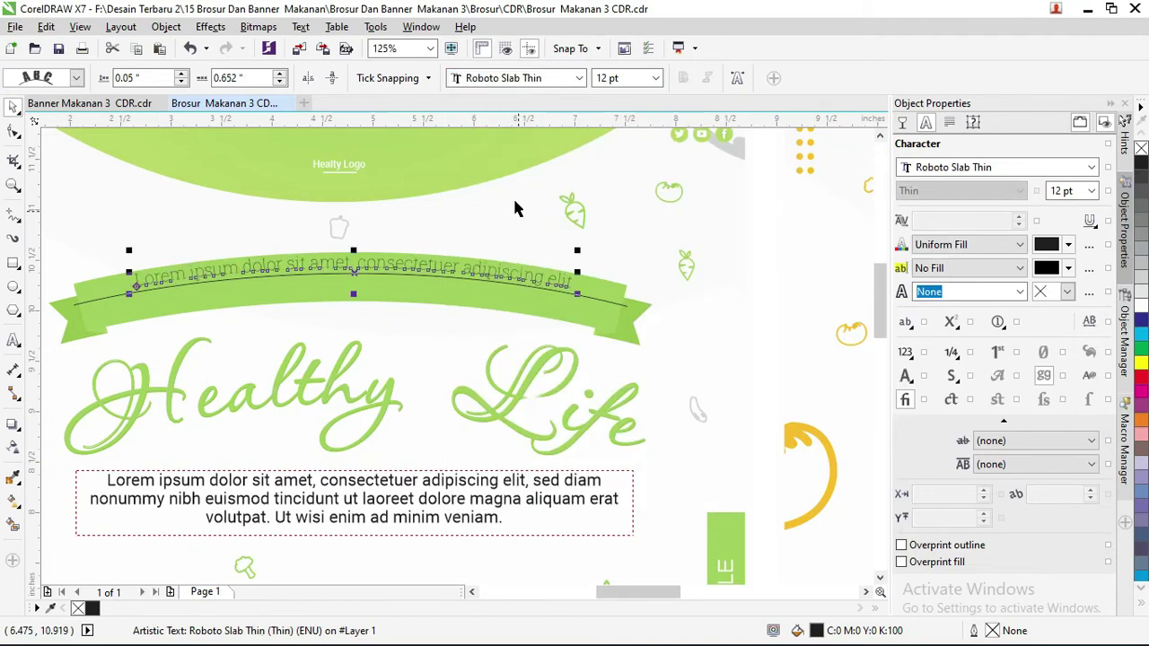
left_click(580, 78)
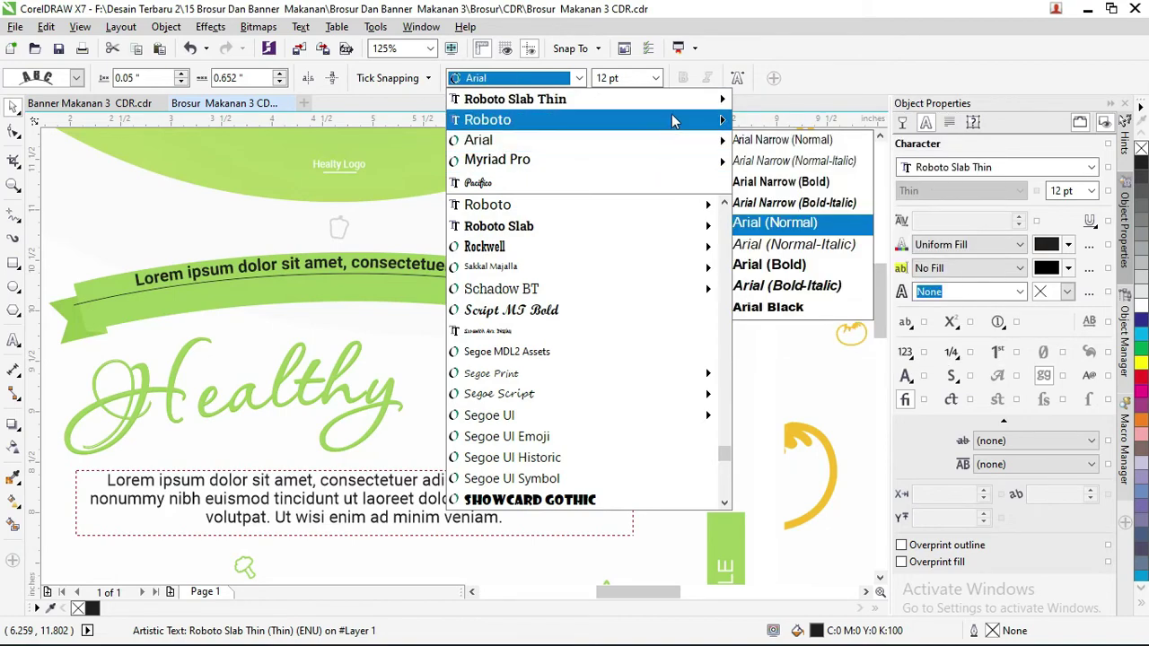
mouse_move(515, 98)
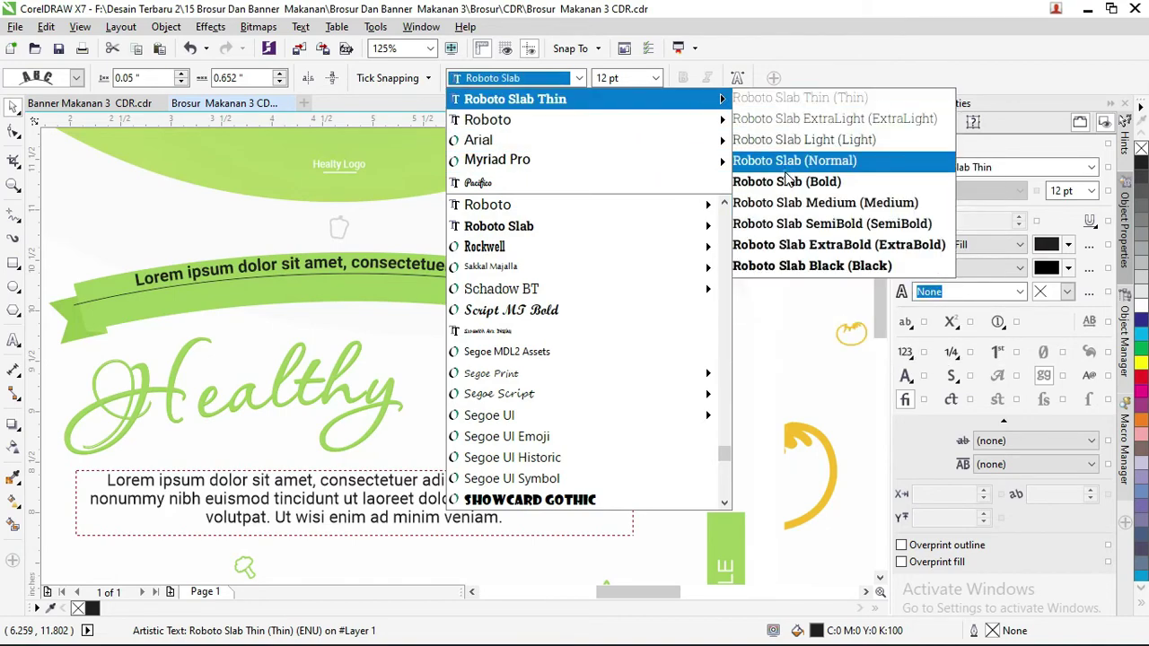
left_click(786, 167)
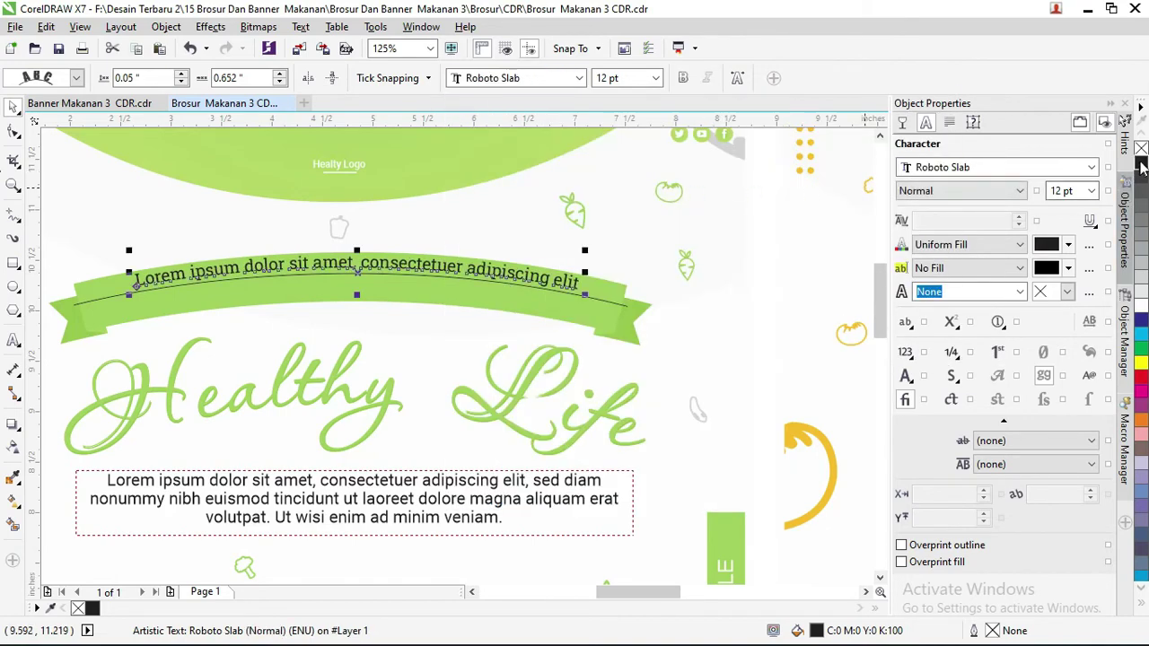
Step: Make the ribbon text white and remove the outline from the curve beneath it
left_click(1136, 305)
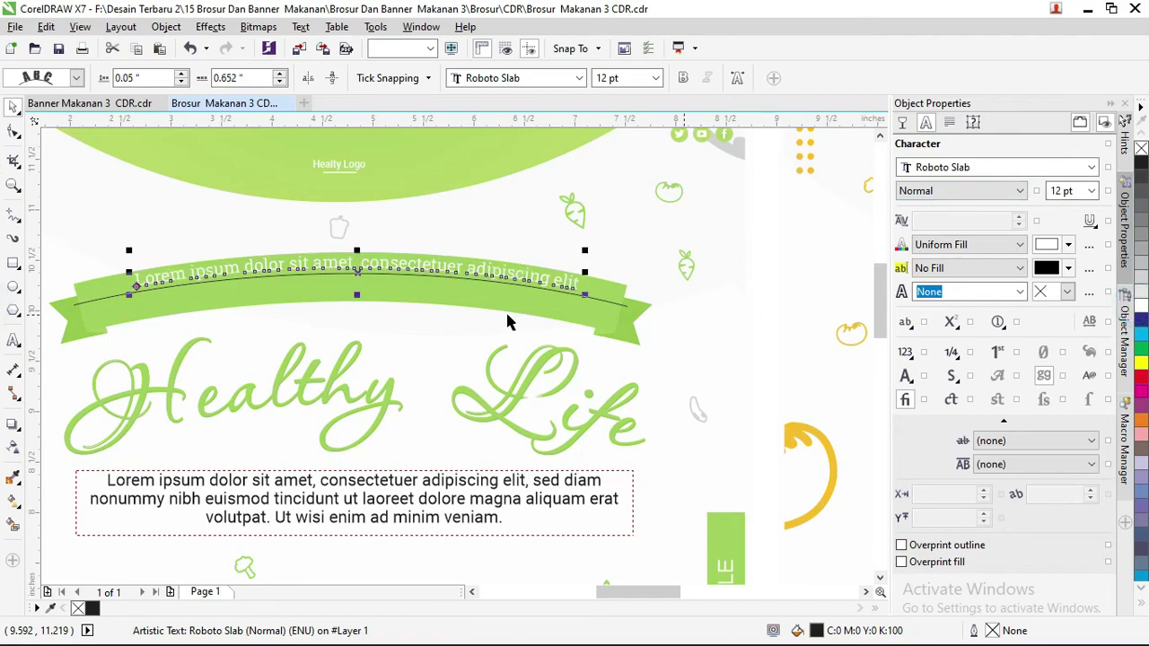
scroll(444, 273, "up", 2)
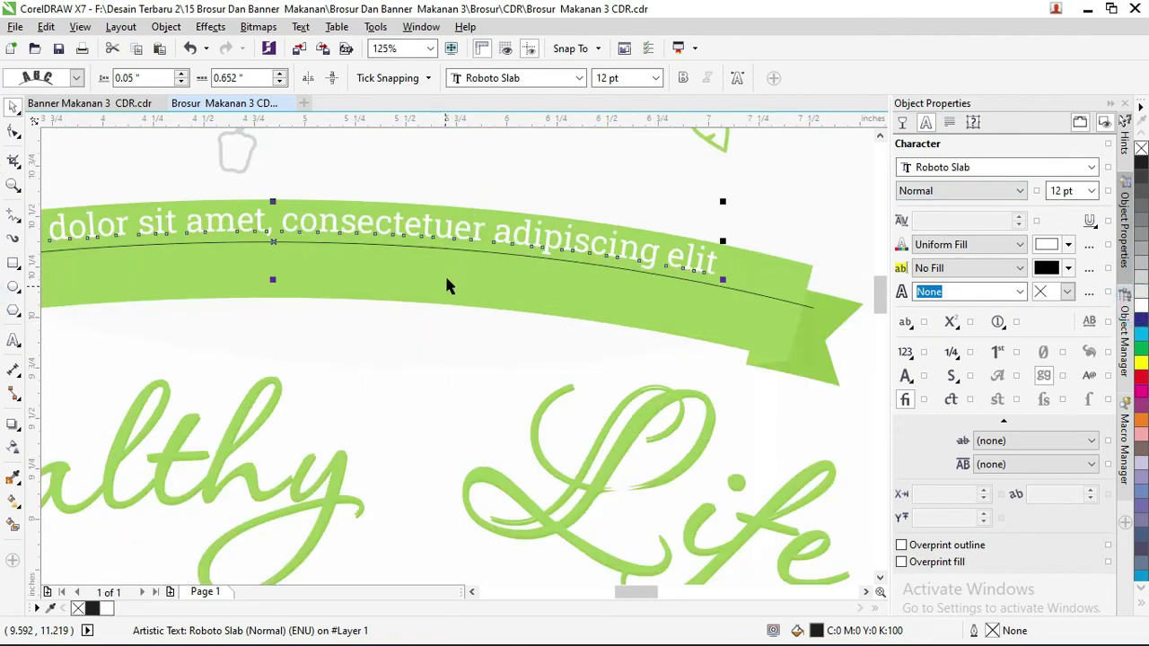
left_click(769, 300)
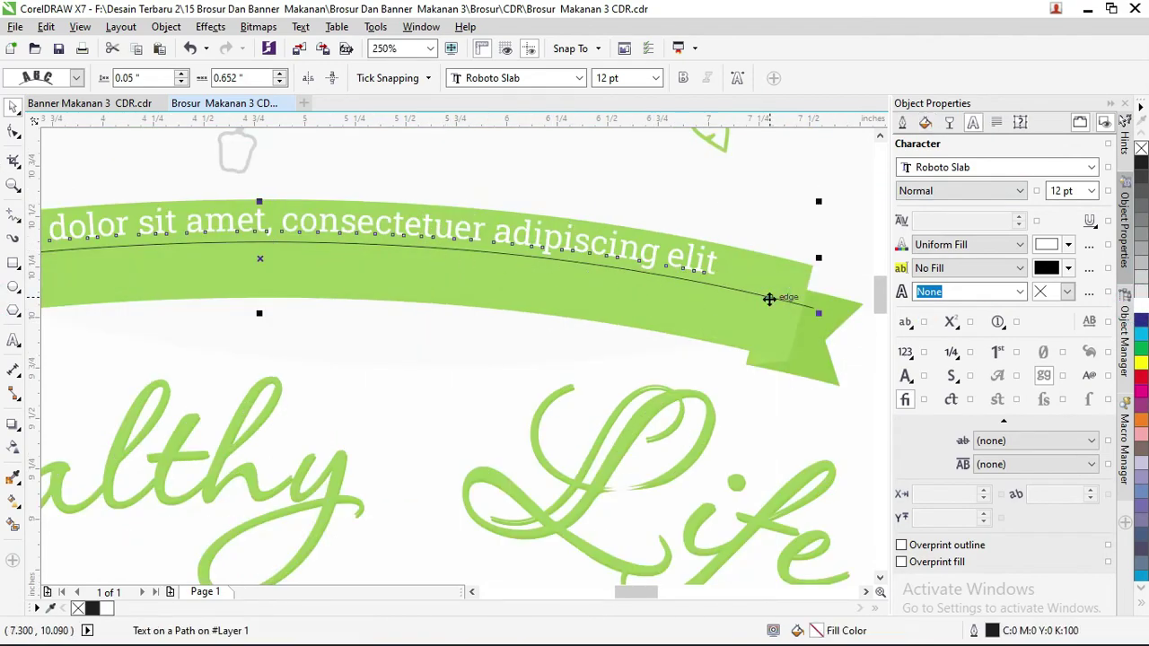
right_click(1140, 148)
scroll(498, 261, "down", 2)
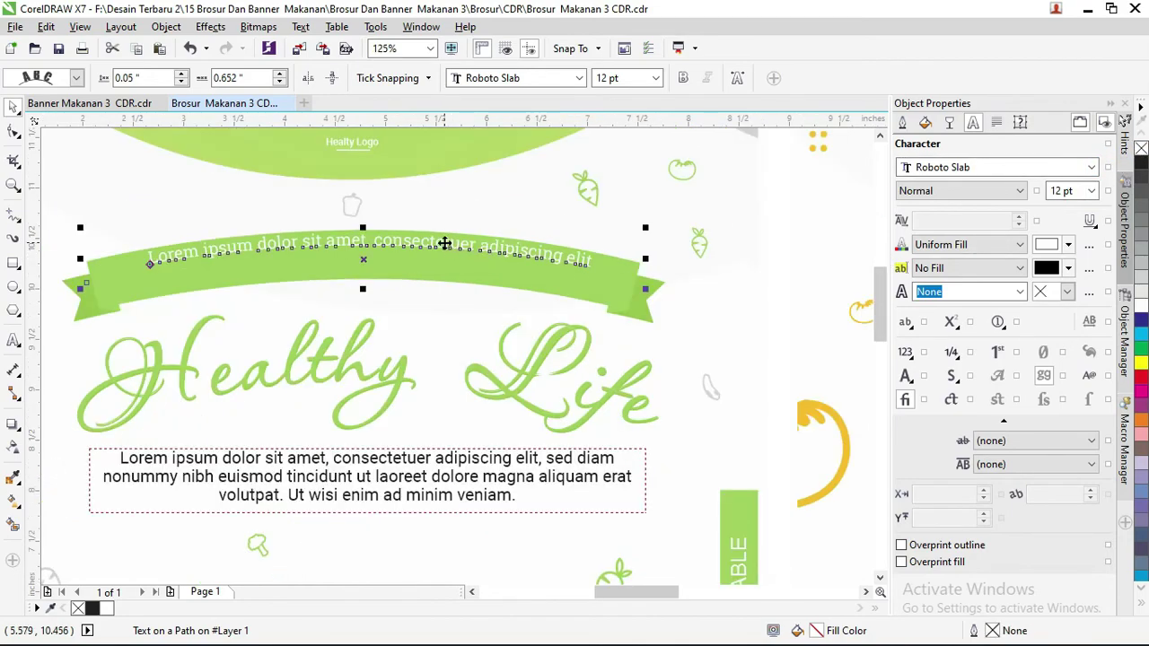
Step: Nudge the curved text down and left to fine-tune its placement on the ribbon
left_click_drag(440, 247, 438, 262)
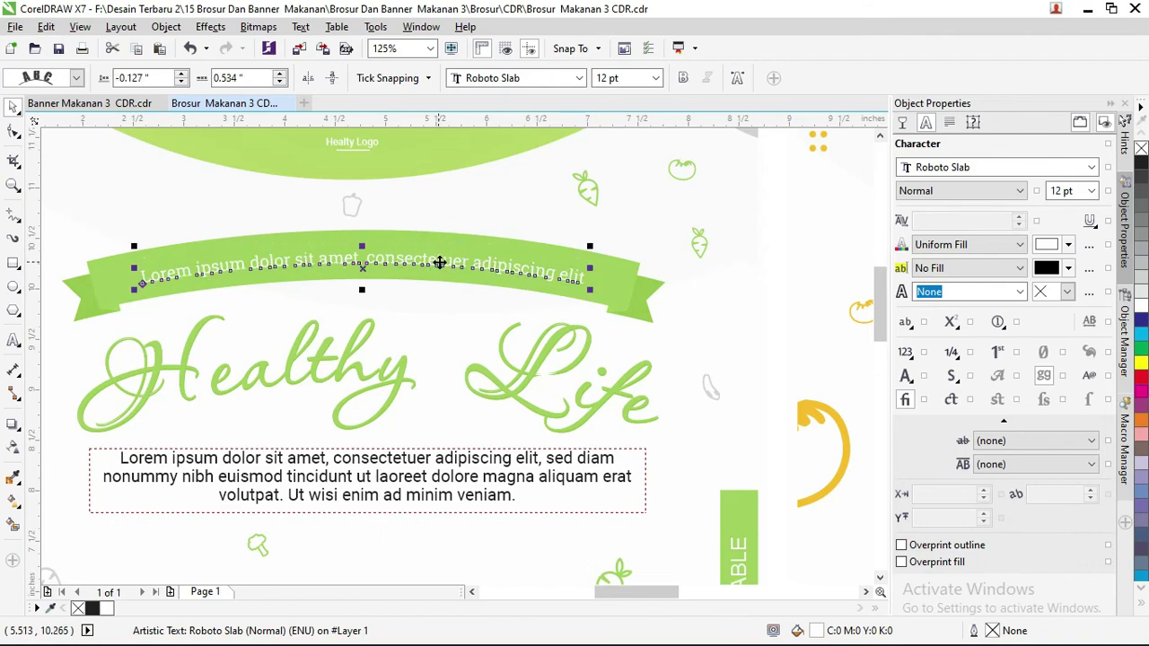
scroll(440, 262, "down", 1)
scroll(440, 262, "down", 2)
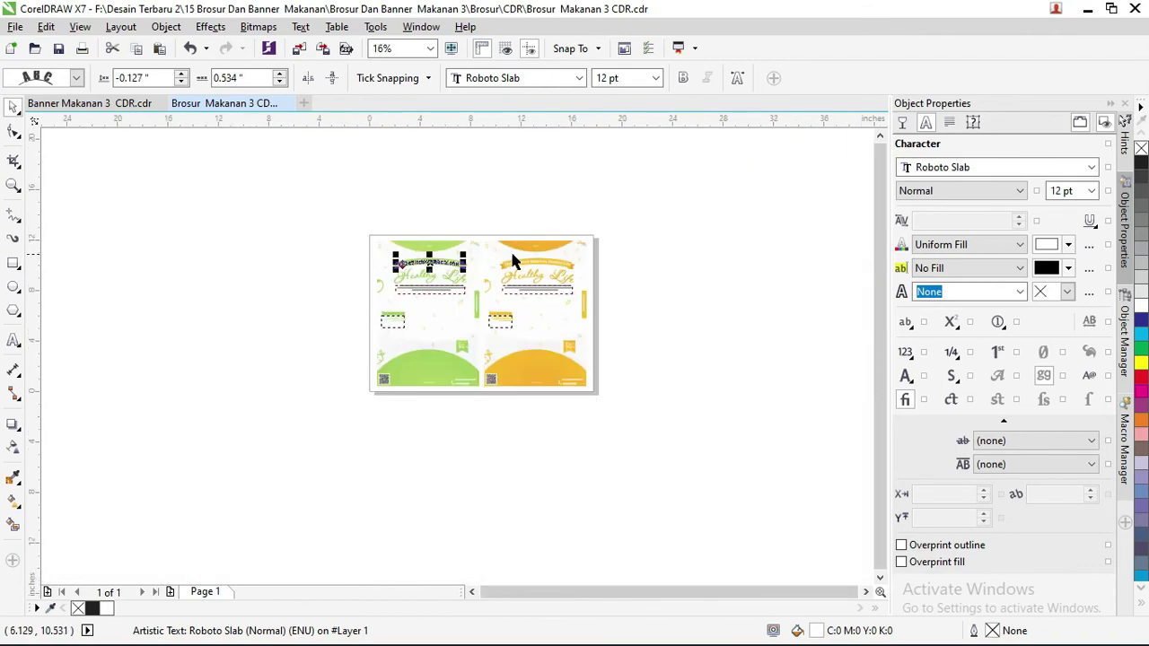
scroll(513, 260, "up", 3)
scroll(524, 260, "up", 1)
scroll(525, 261, "down", 1)
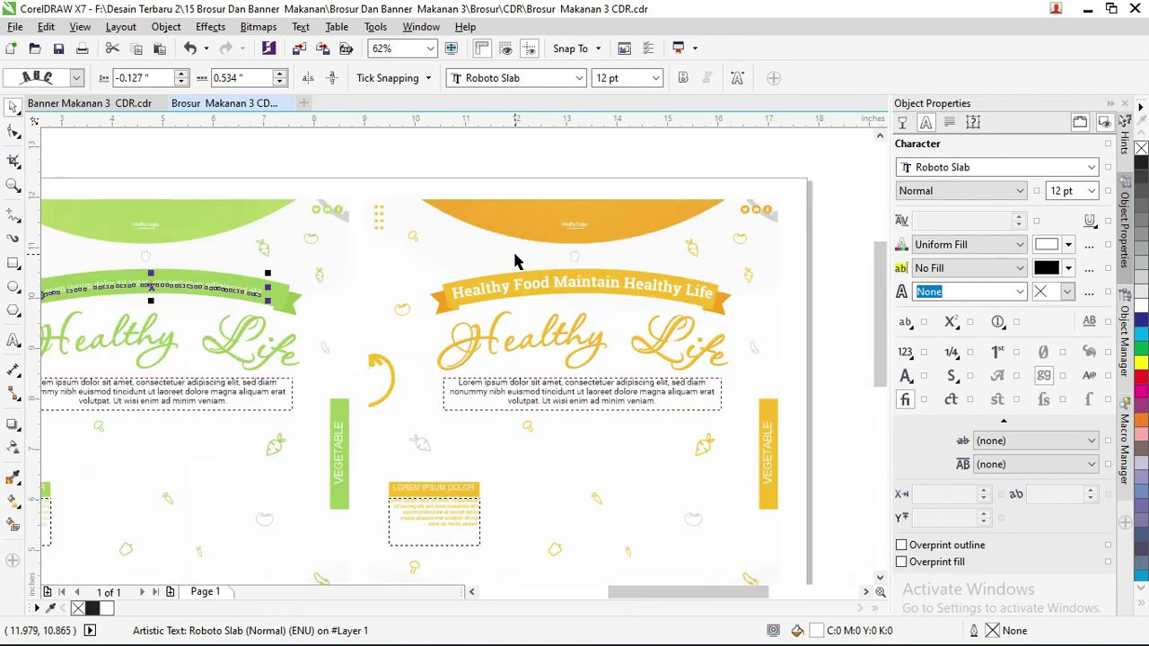
scroll(515, 260, "down", 1)
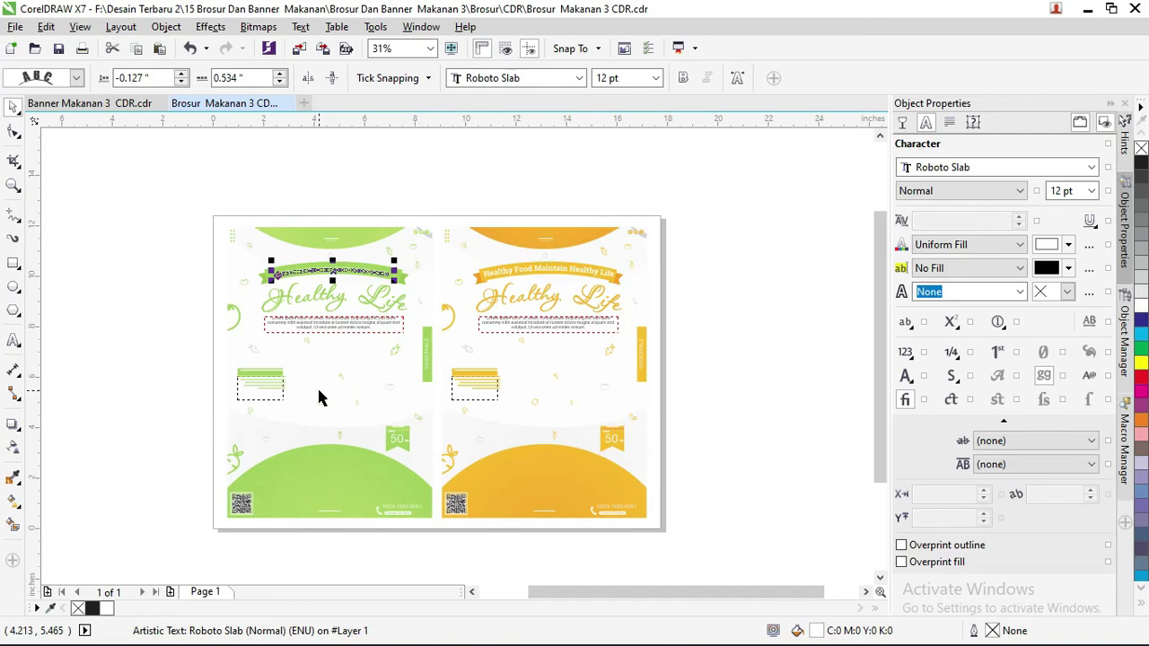
Step: Bring up the Banner Makanan 3 CDR.cdr document with its Healthy Life banners
left_click(90, 103)
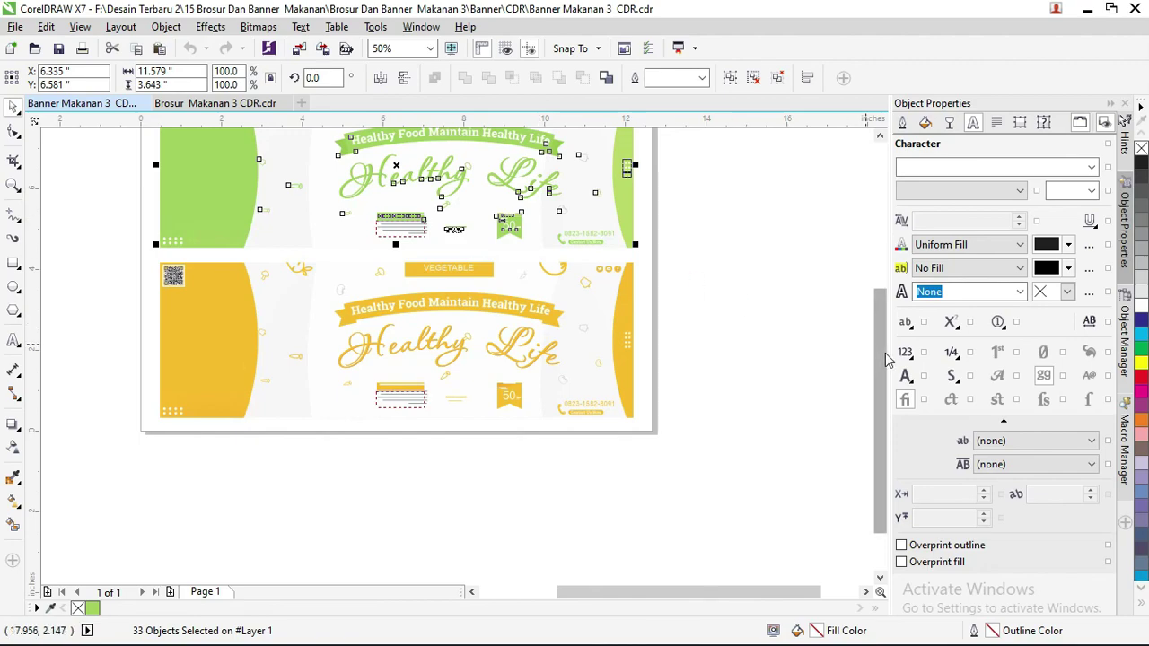
left_click_drag(884, 359, 878, 266)
left_click(747, 260)
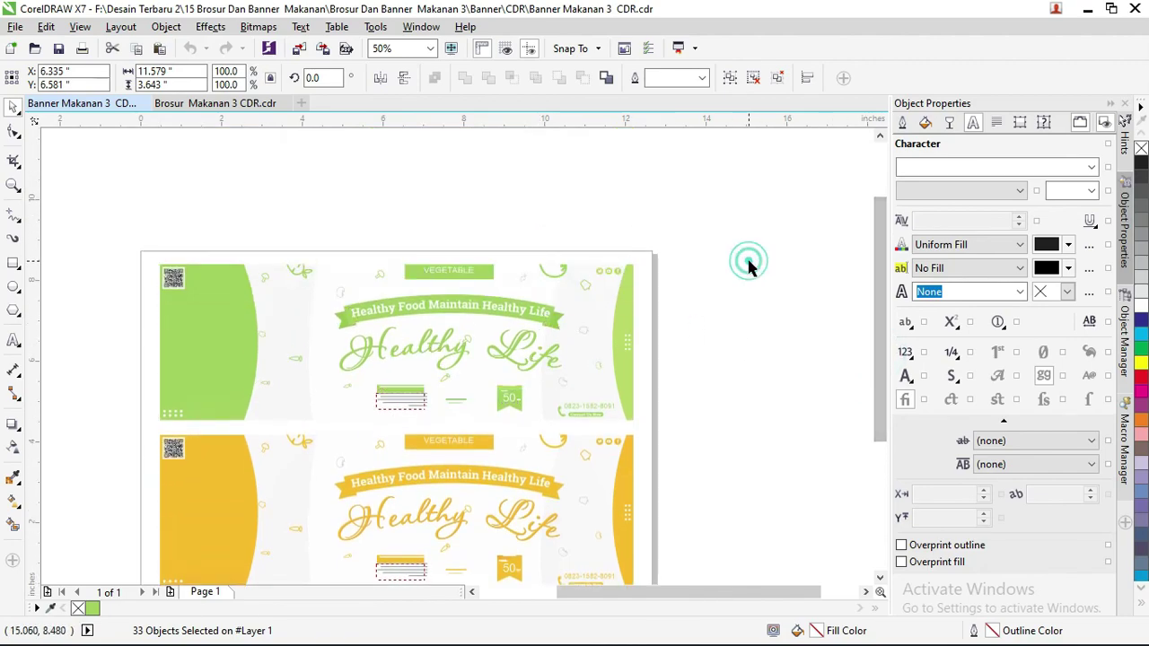